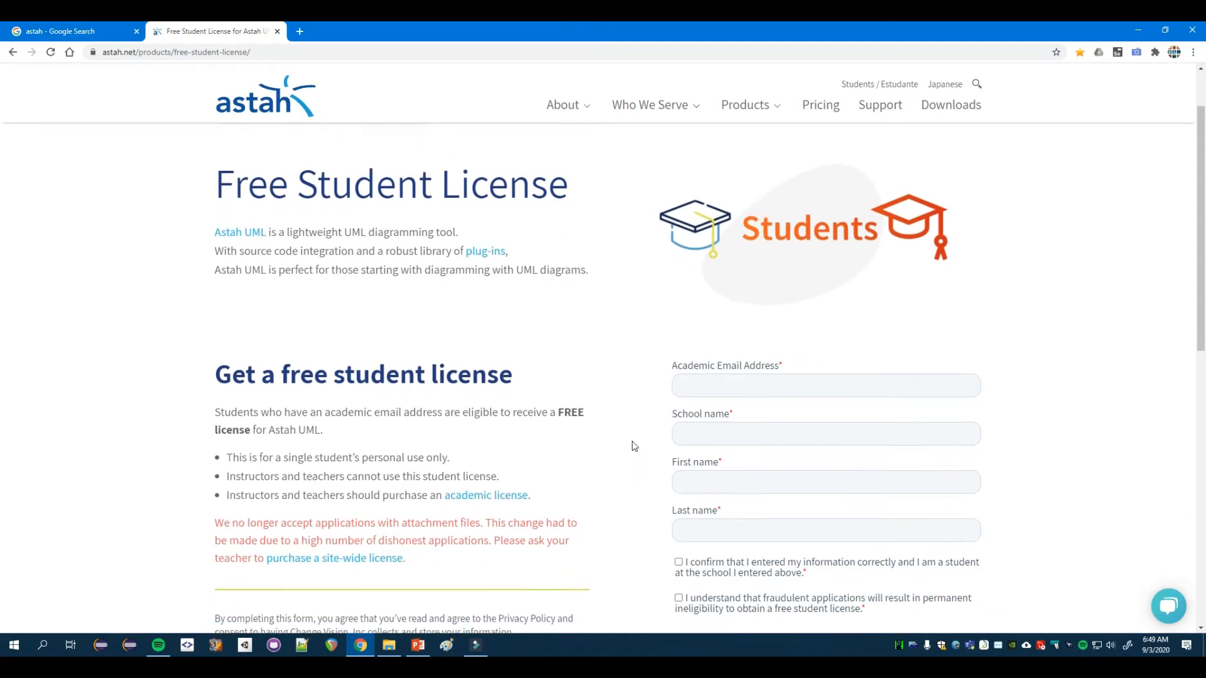
Fill in the academic email address and the school name University of Texas at Dallas on the student licence form.
scroll(636, 446, down, 2)
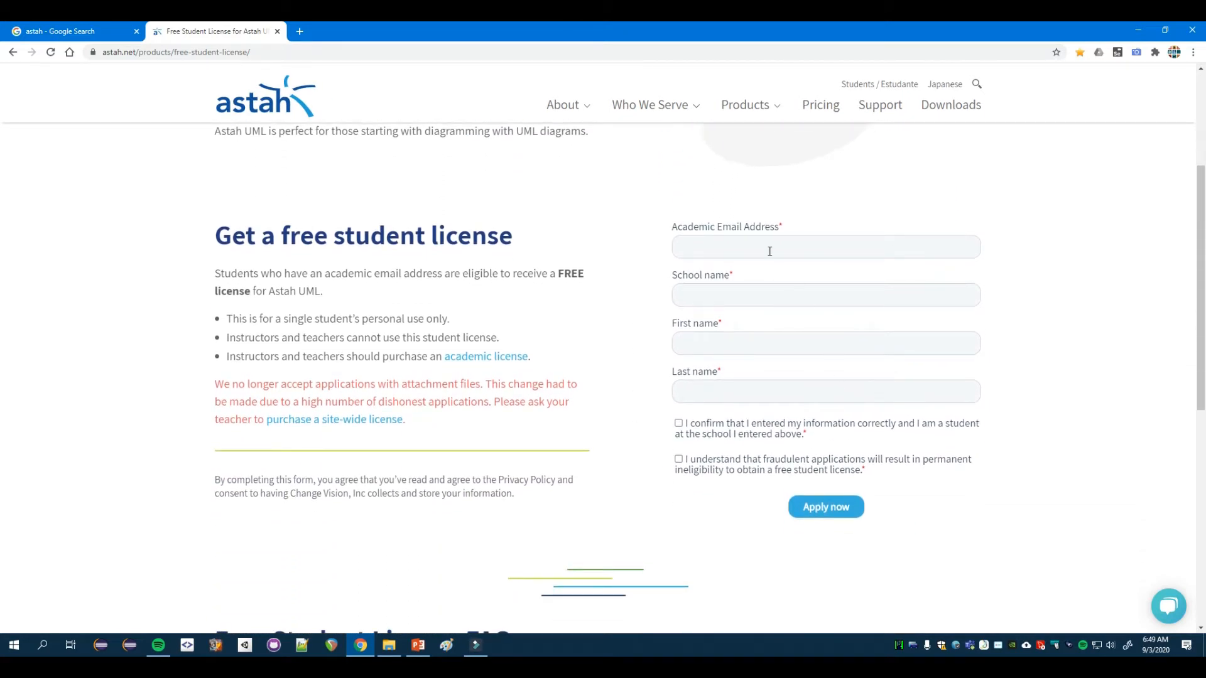
click(771, 251)
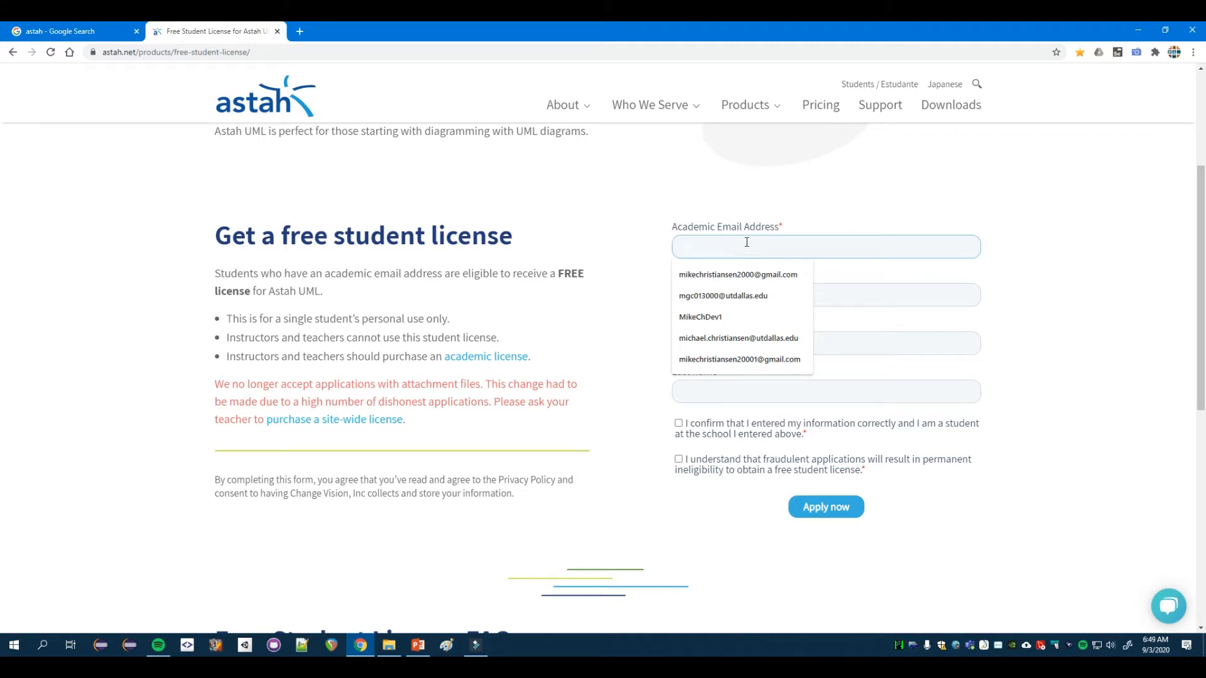
click(744, 299)
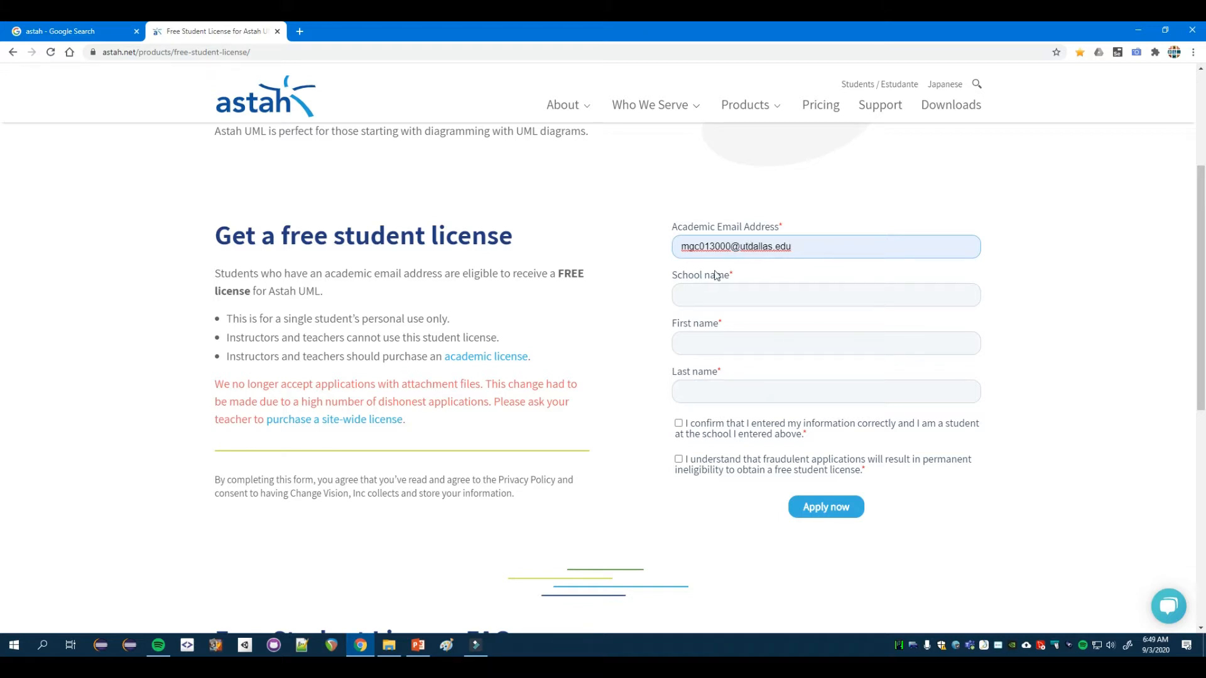
click(692, 288)
click(706, 319)
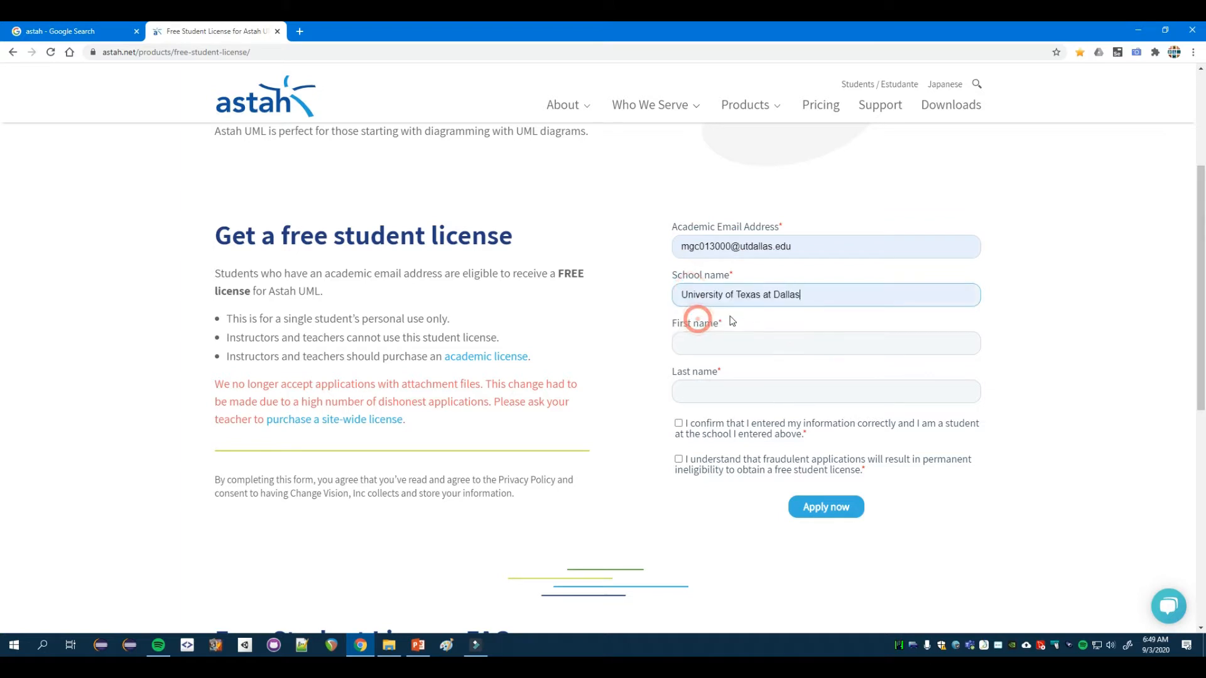
Enter the student's first and last name and tick both confirmation statements on the application form.
click(723, 342)
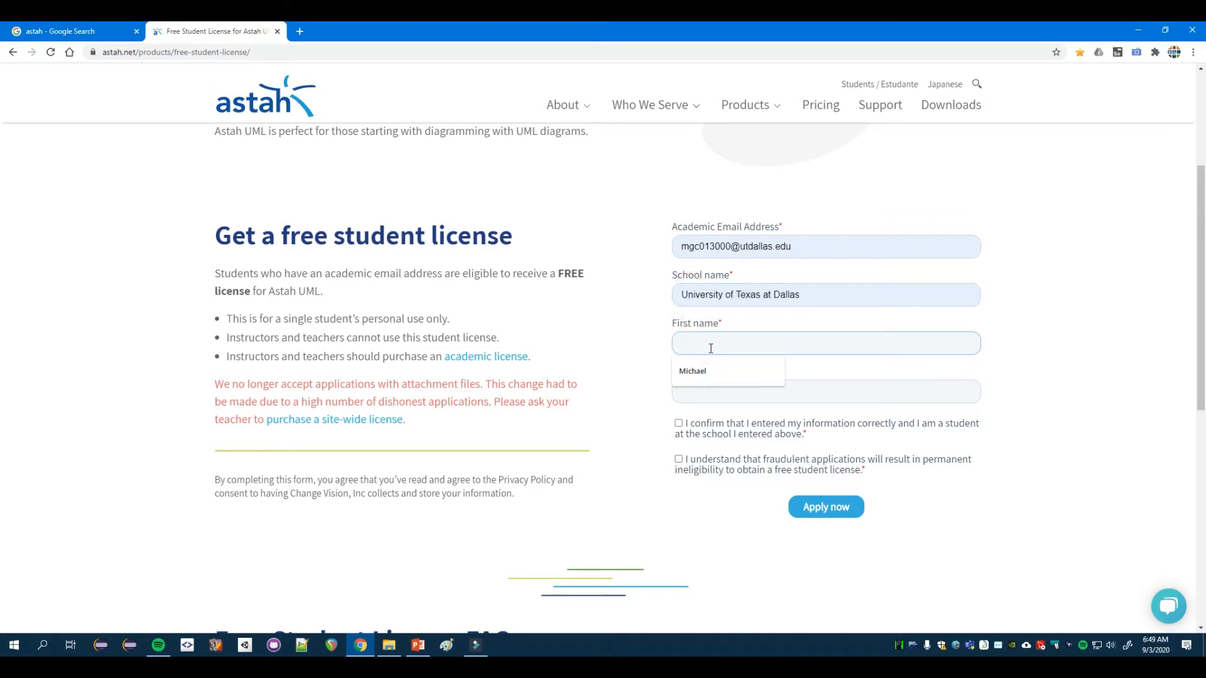
click(707, 372)
click(700, 391)
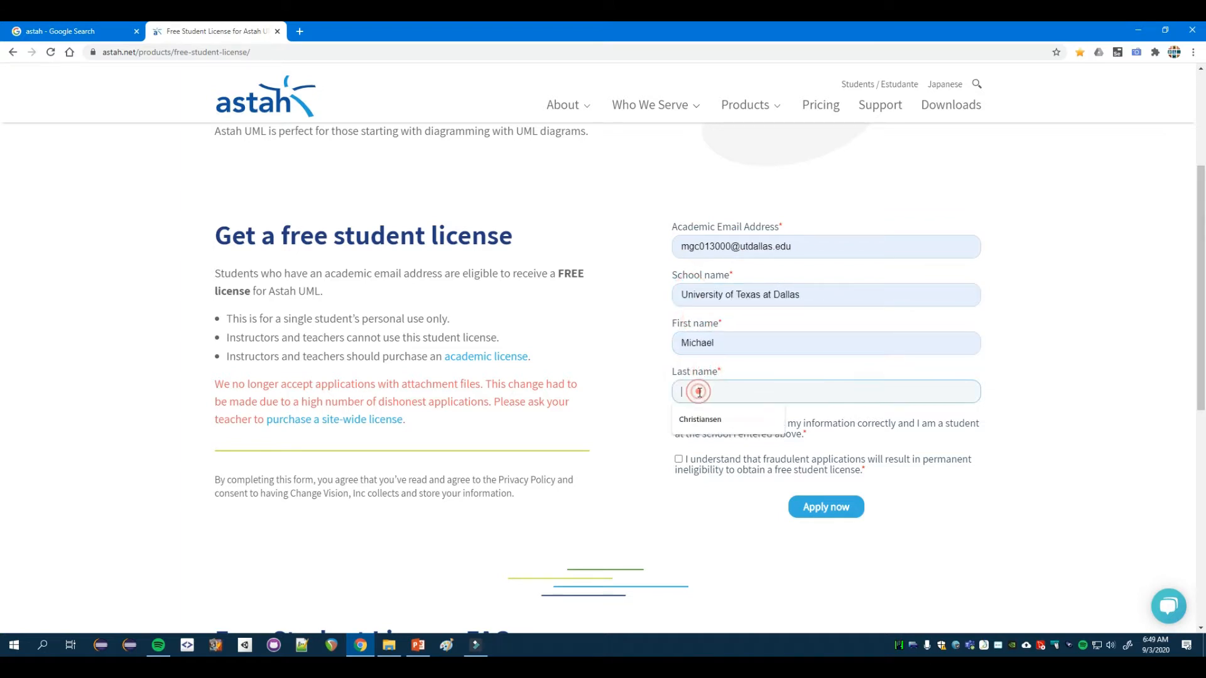
click(695, 416)
click(694, 425)
click(693, 463)
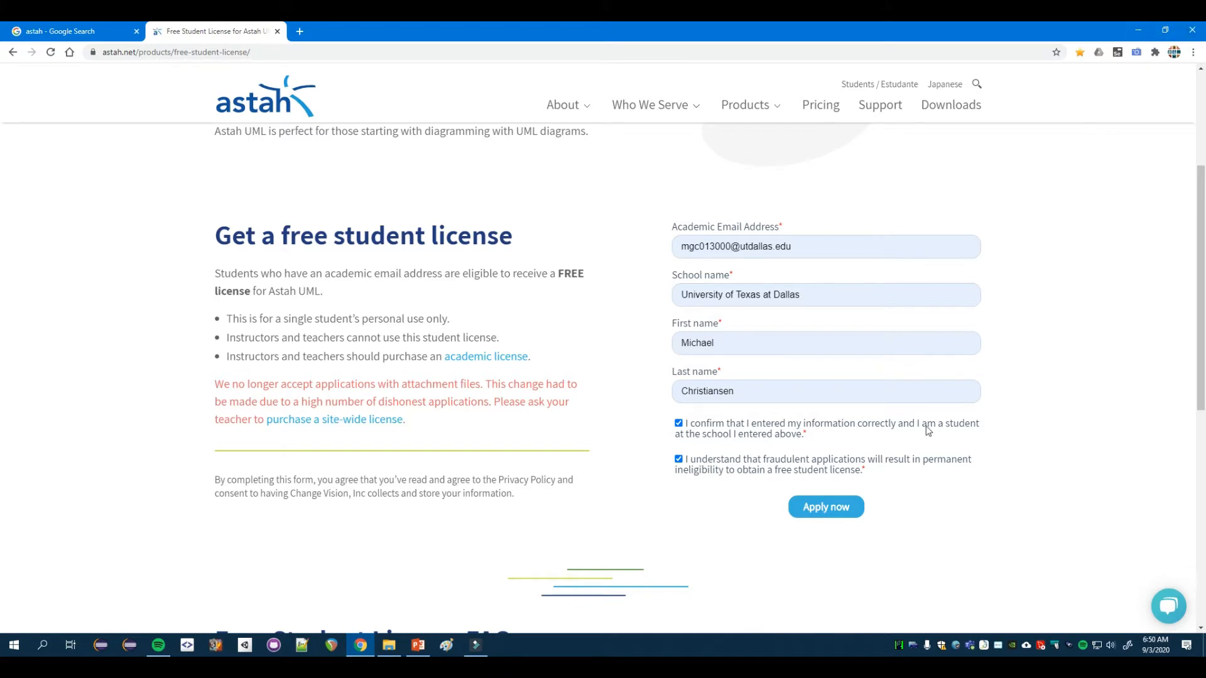
Download the Windows 64 bit version of Astah UML from the site's Downloads page and keep the installer file.
scroll(1045, 429, up, 2)
scroll(1045, 428, up, 2)
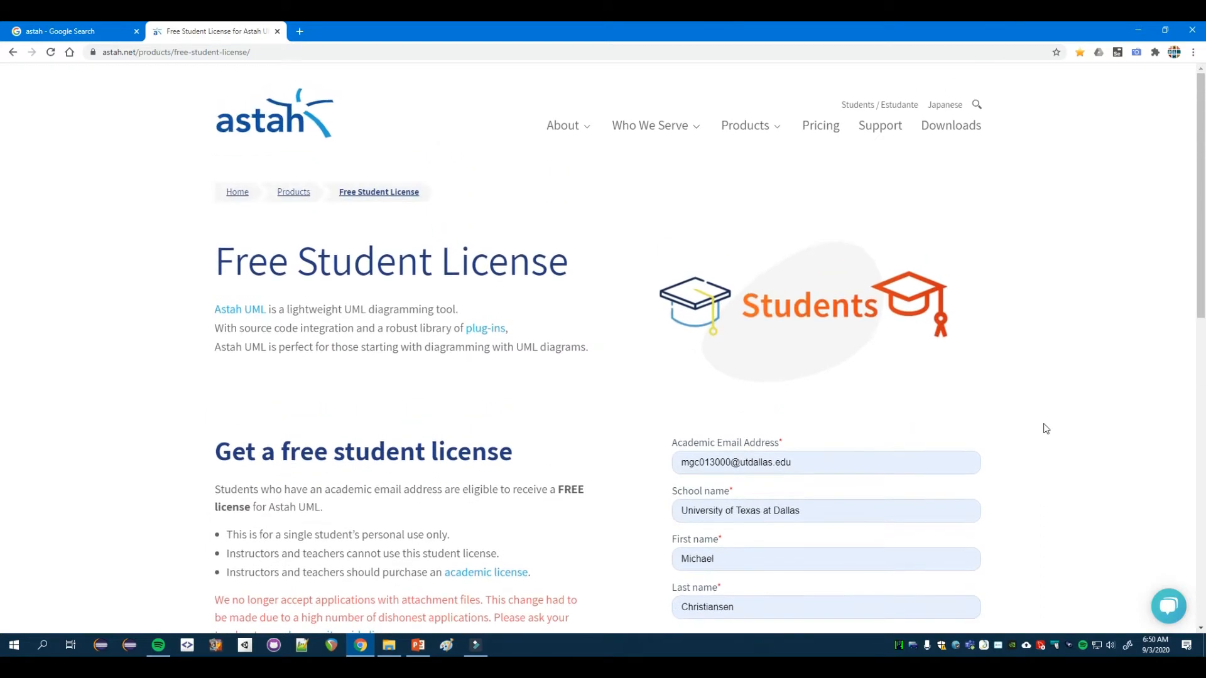
click(970, 133)
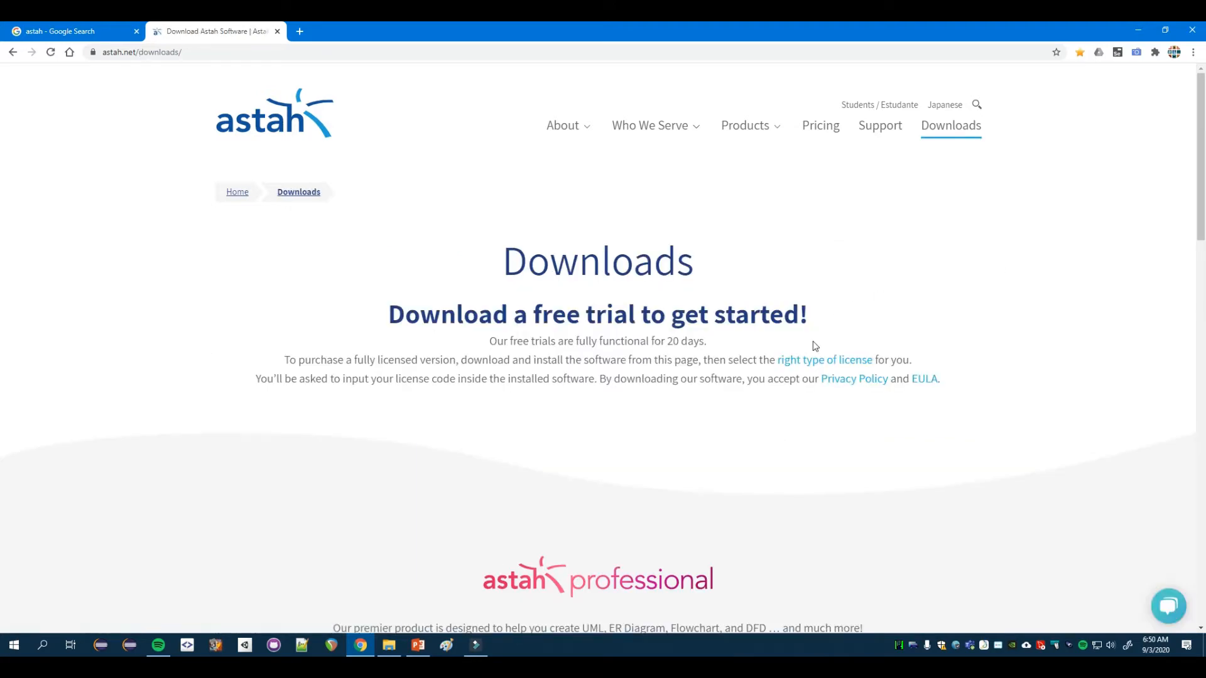
scroll(814, 346, down, 3)
scroll(813, 343, down, 3)
scroll(812, 343, up, 3)
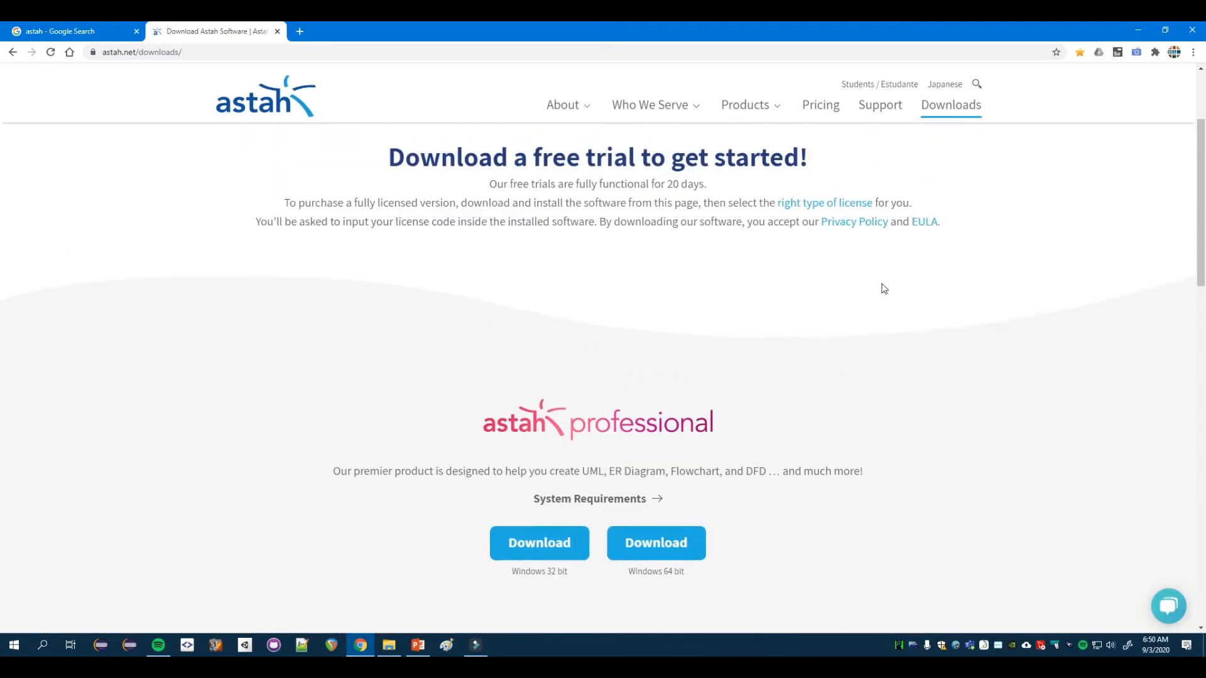
scroll(885, 326, down, 8)
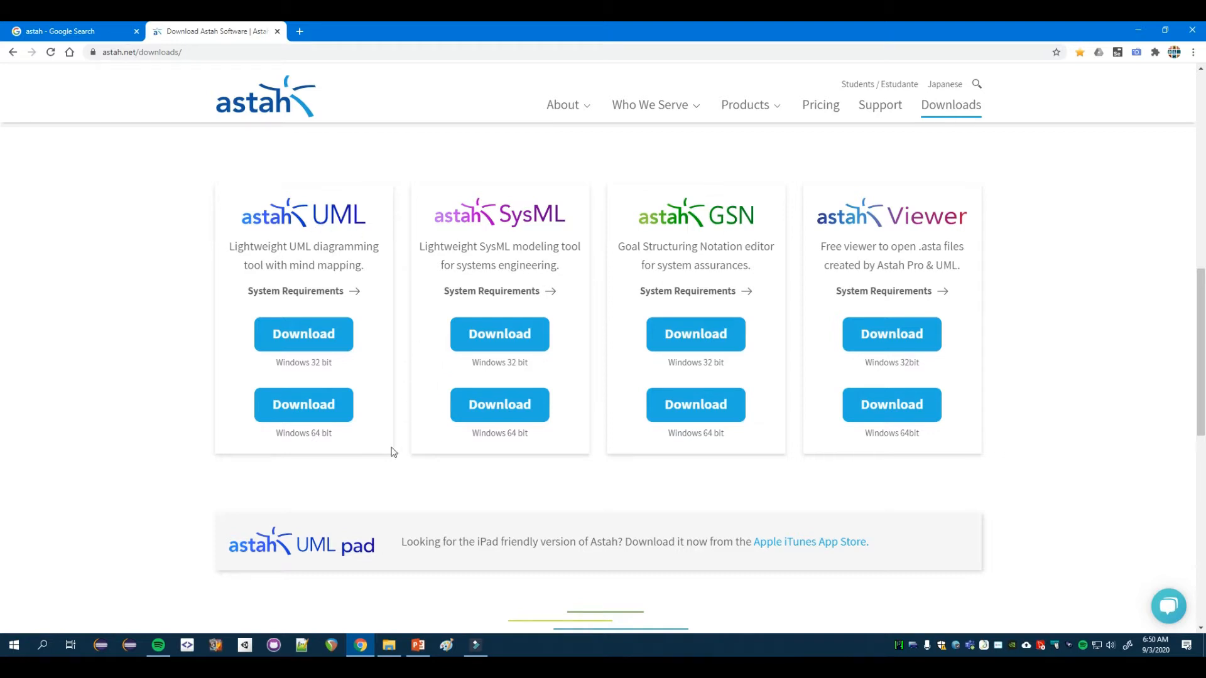
click(306, 411)
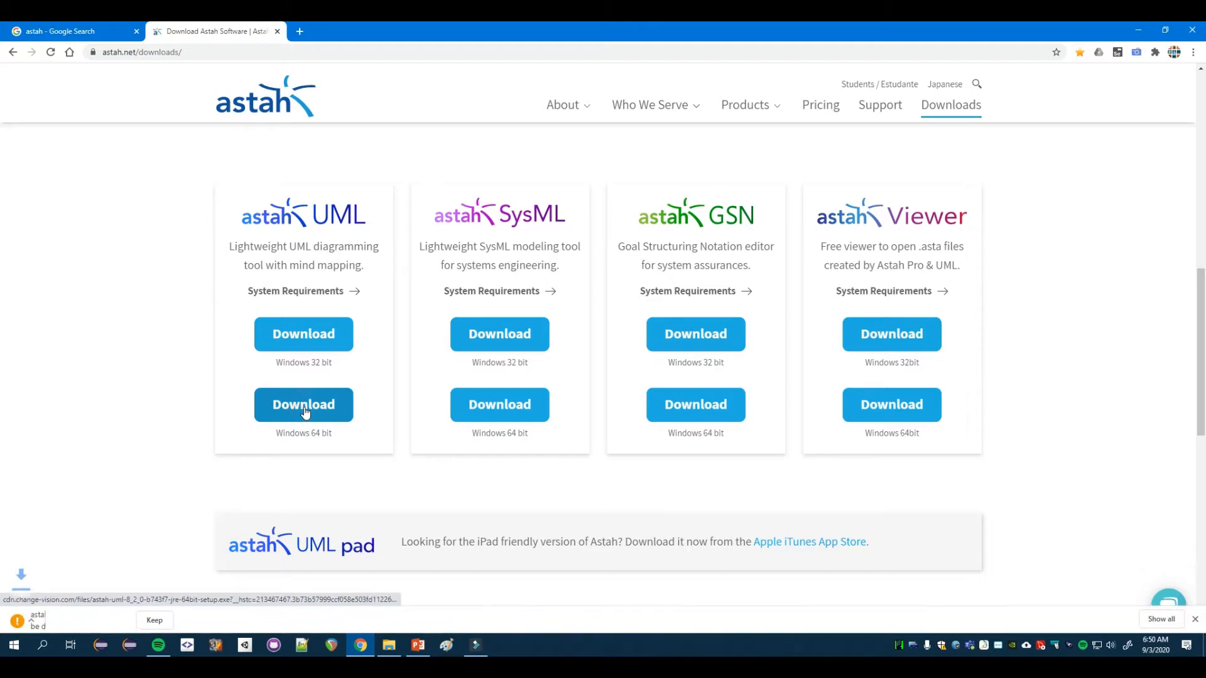
click(155, 619)
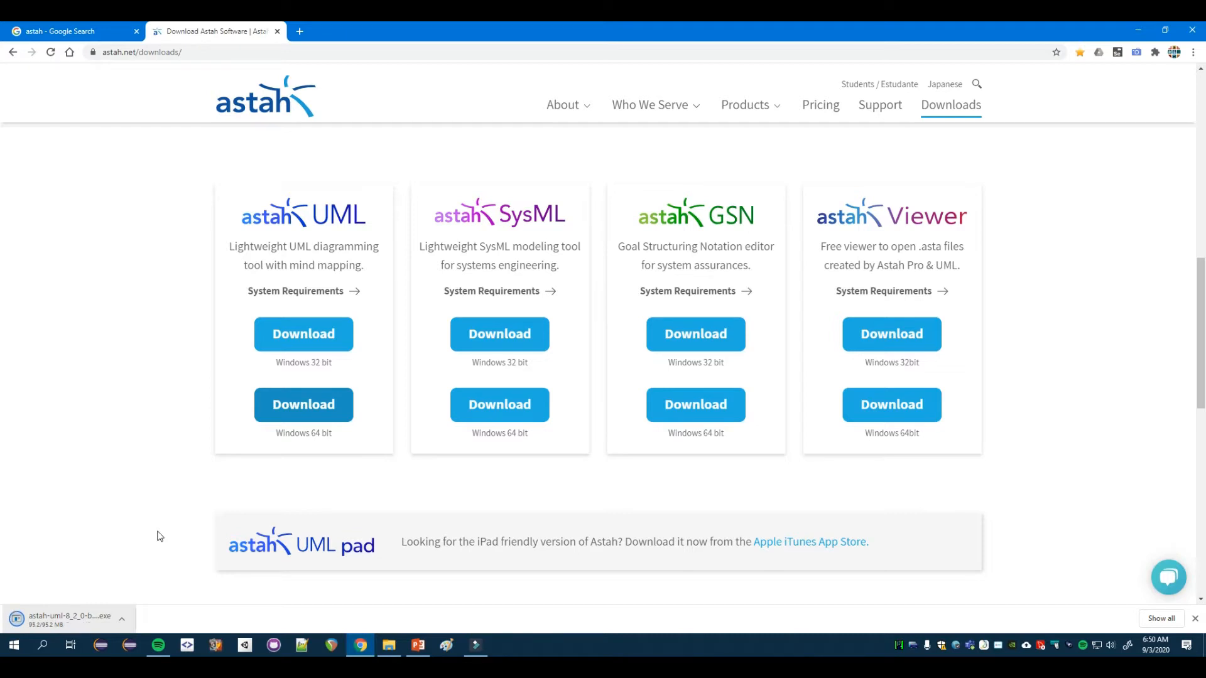
Run the downloaded Astah UML installer with the browser minimized and choose English as the setup language.
click(54, 627)
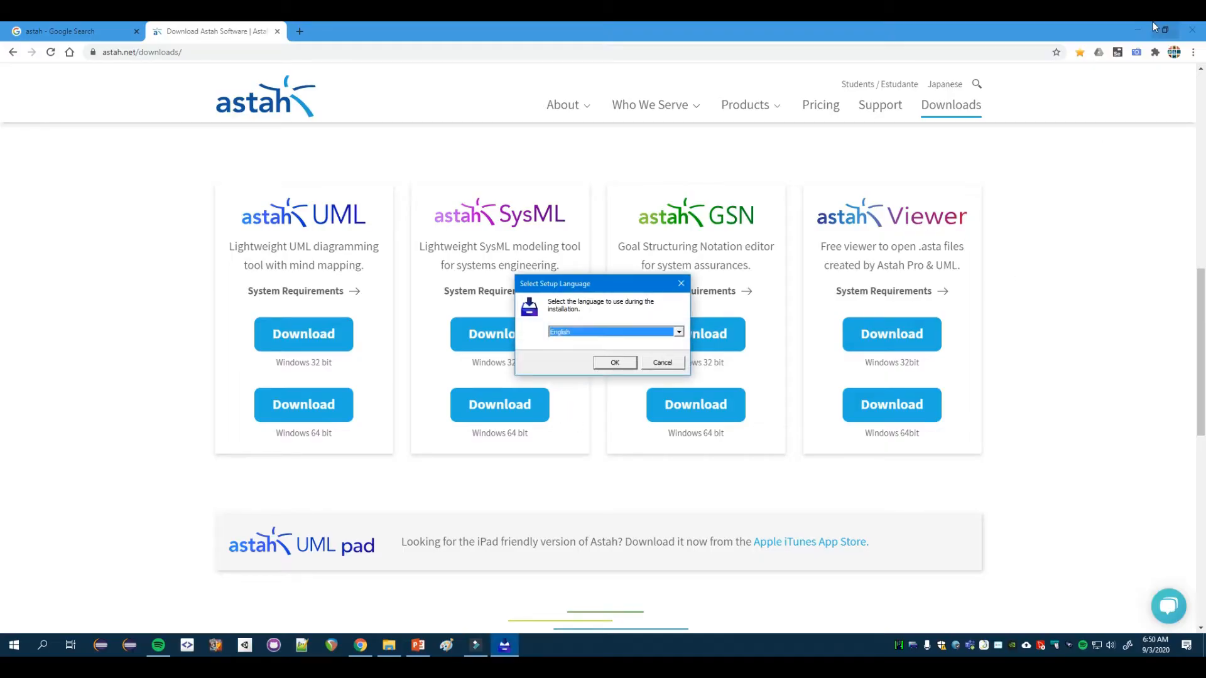
click(1143, 29)
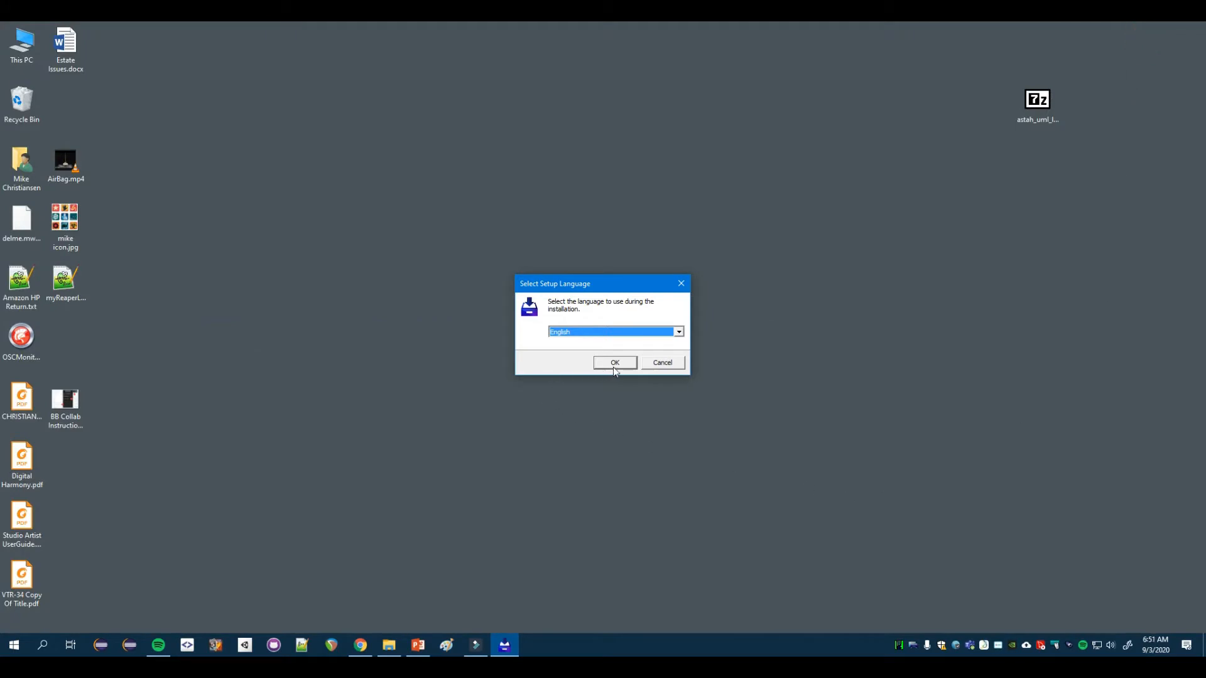
click(618, 366)
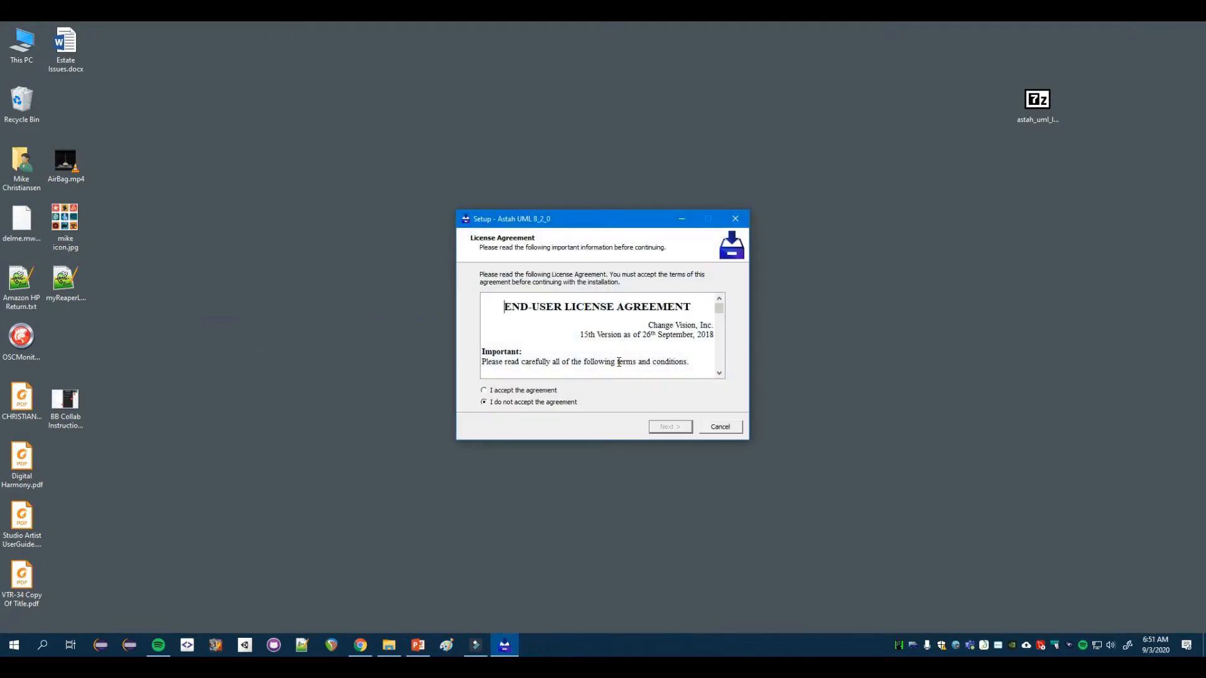
Accept the licence agreement and proceed with the default destination folder C:\Program Files\astah-UML.
click(513, 391)
click(667, 427)
click(667, 427)
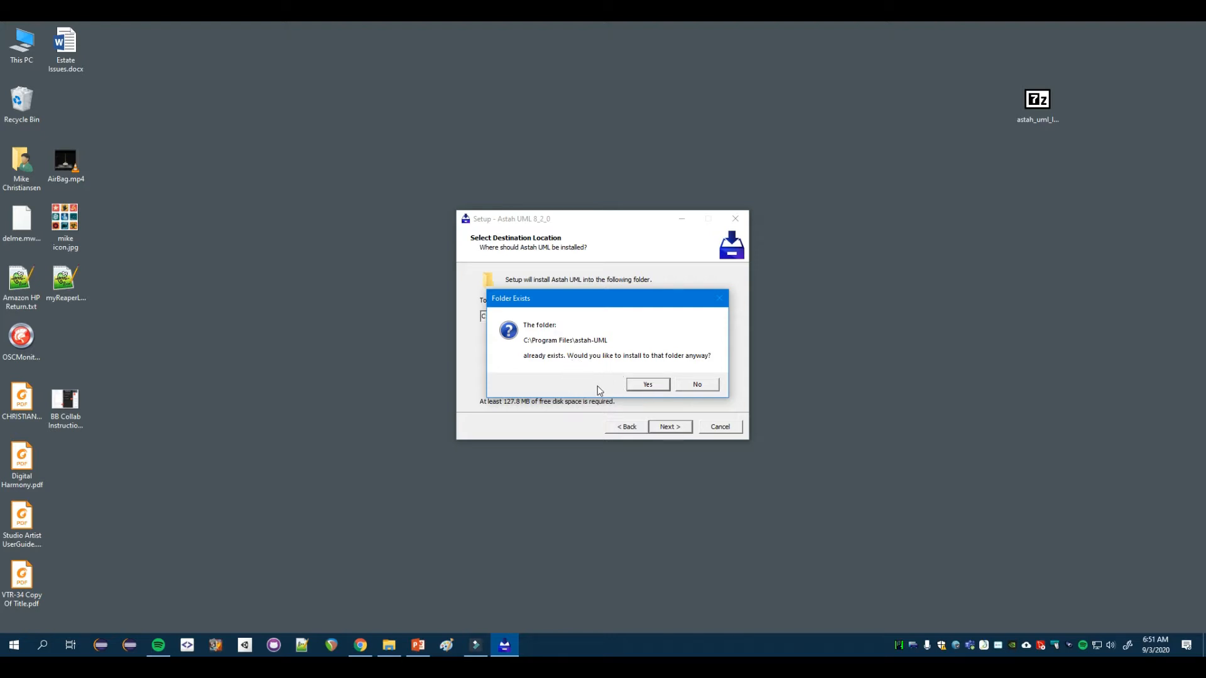
Browse to the existing C:\Program Files\astah-UML folder in File Explorer, placed beside the setup wizard.
drag(337, 179, 1033, 121)
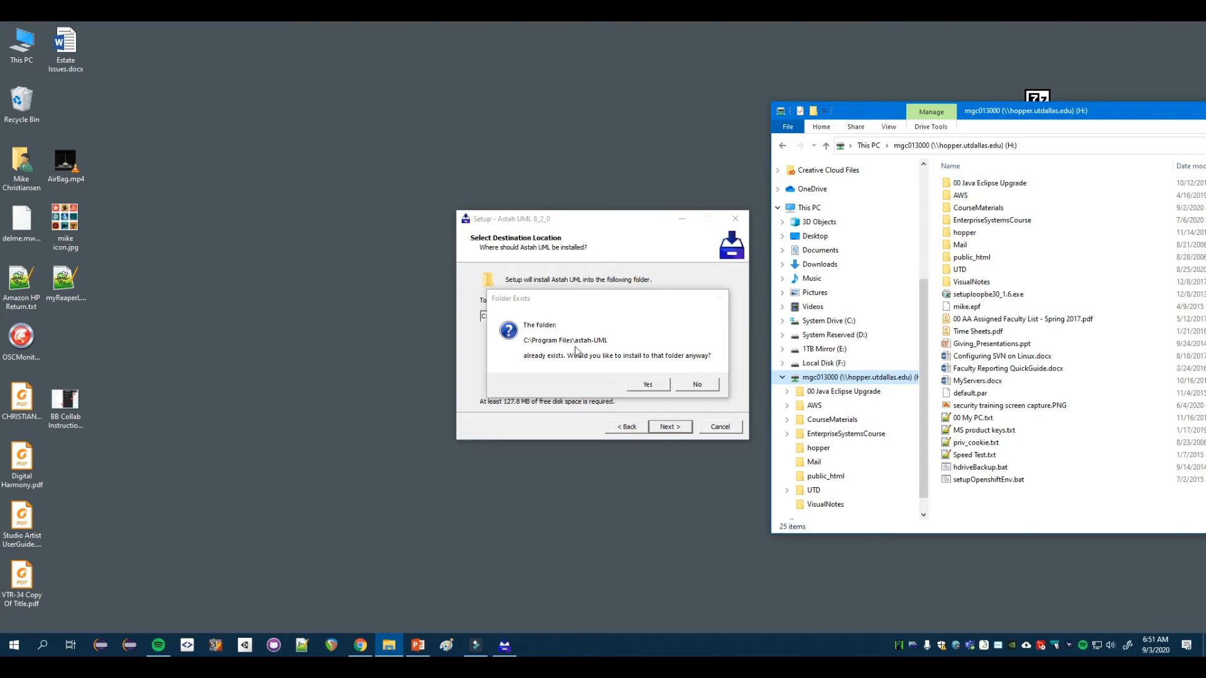
click(832, 320)
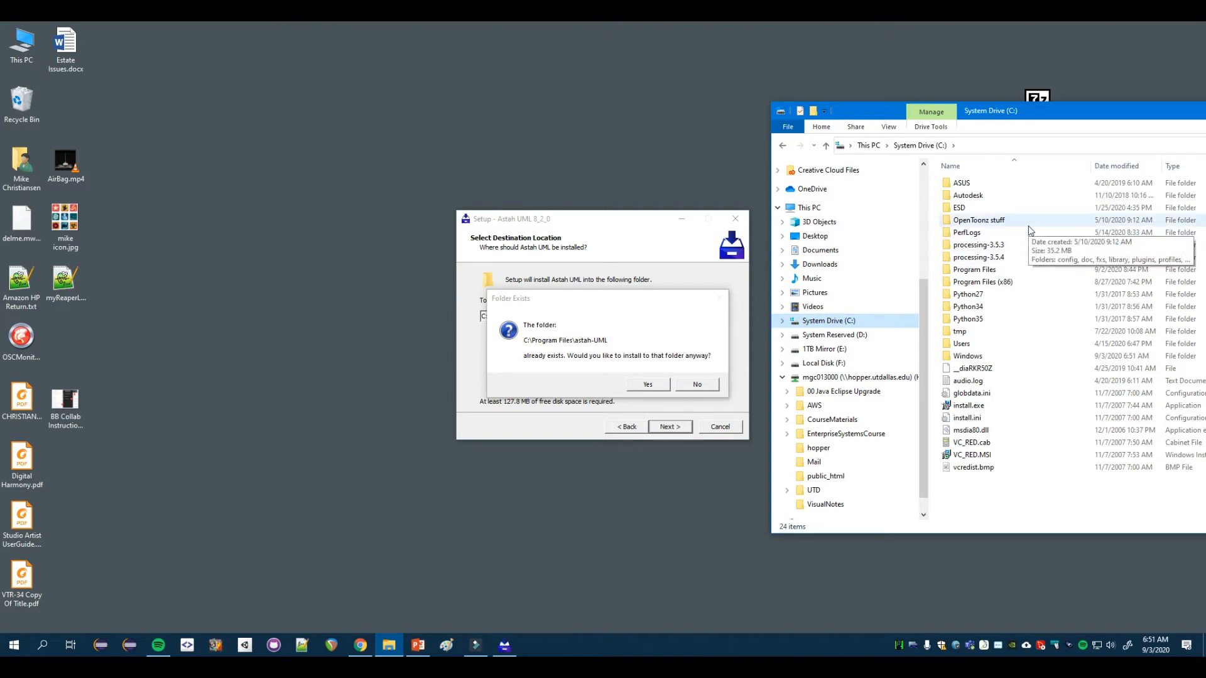
double_click(979, 270)
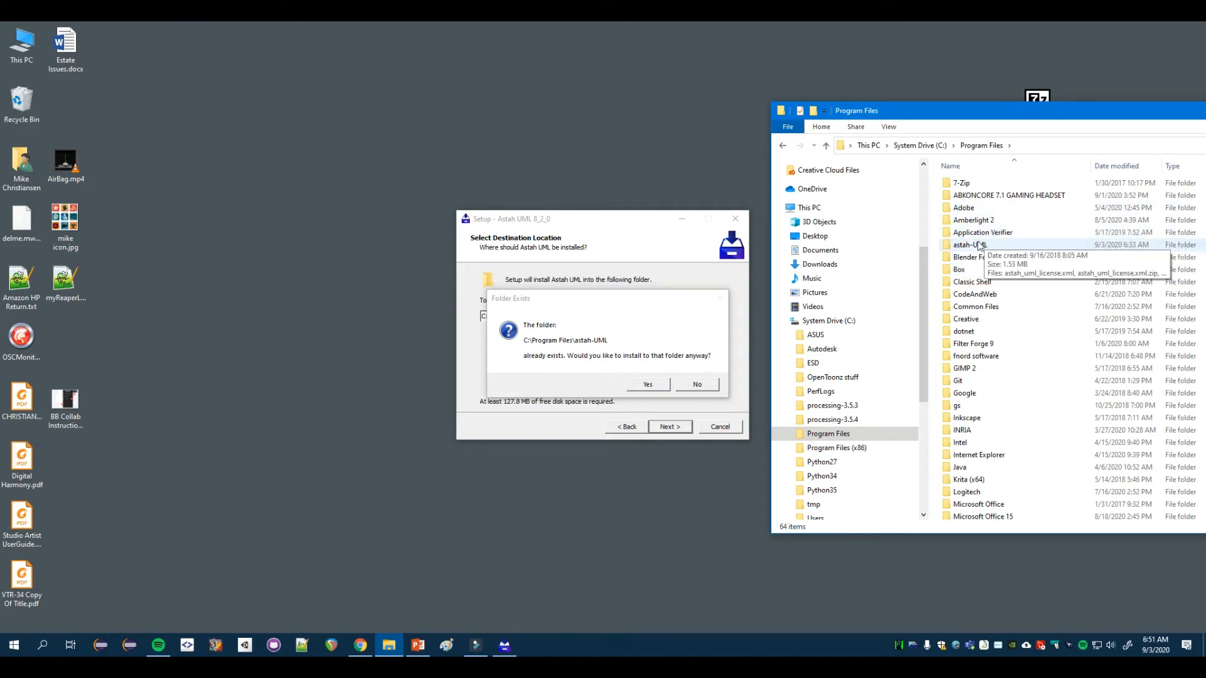
double_click(980, 244)
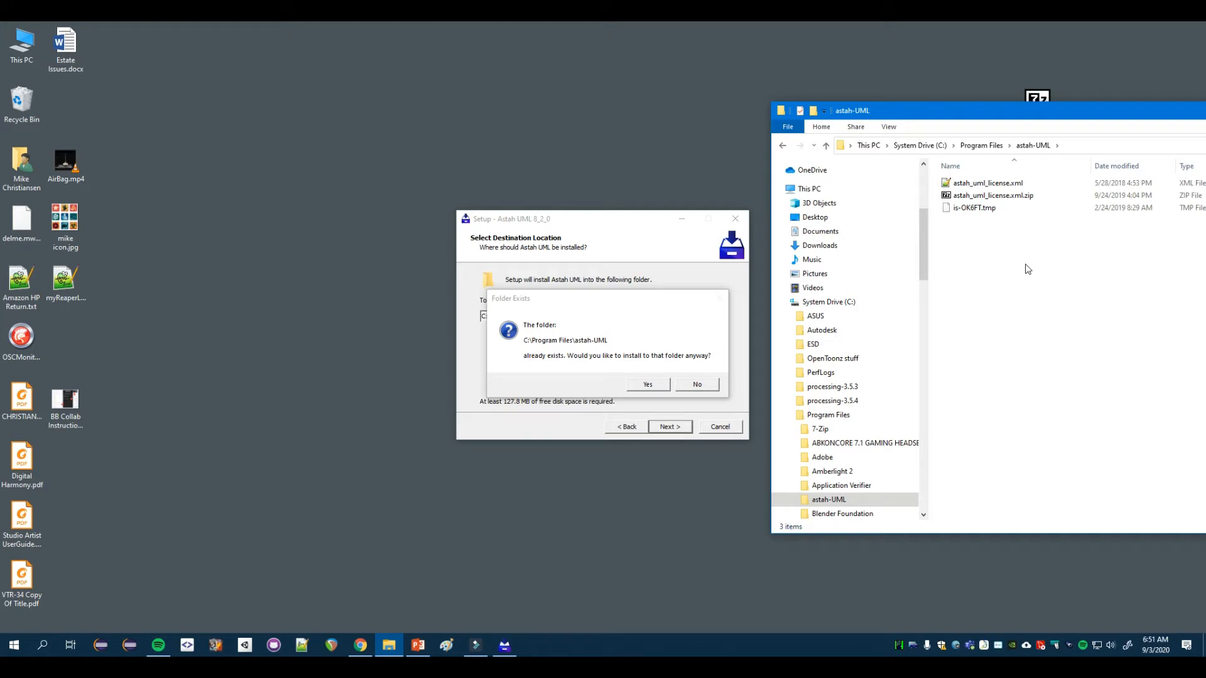
Delete all files in the old astah-UML folder, granting administrator permission for each, and move the File Explorer window aside.
drag(1031, 276, 961, 185)
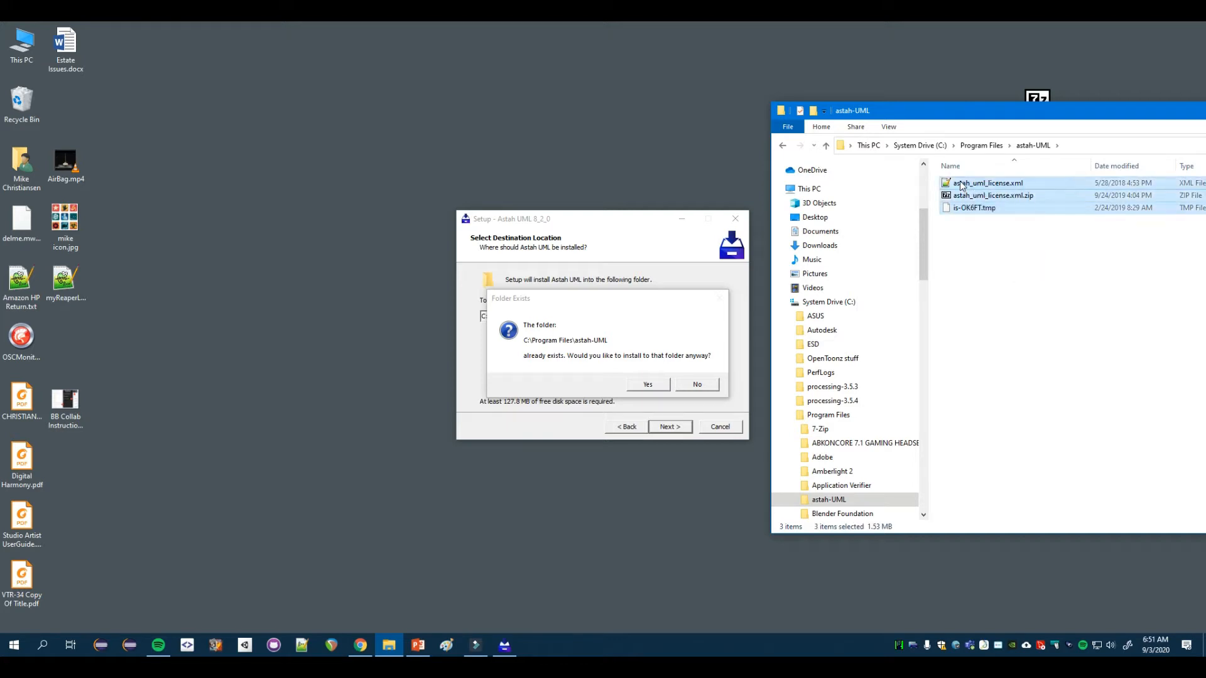
key(Delete)
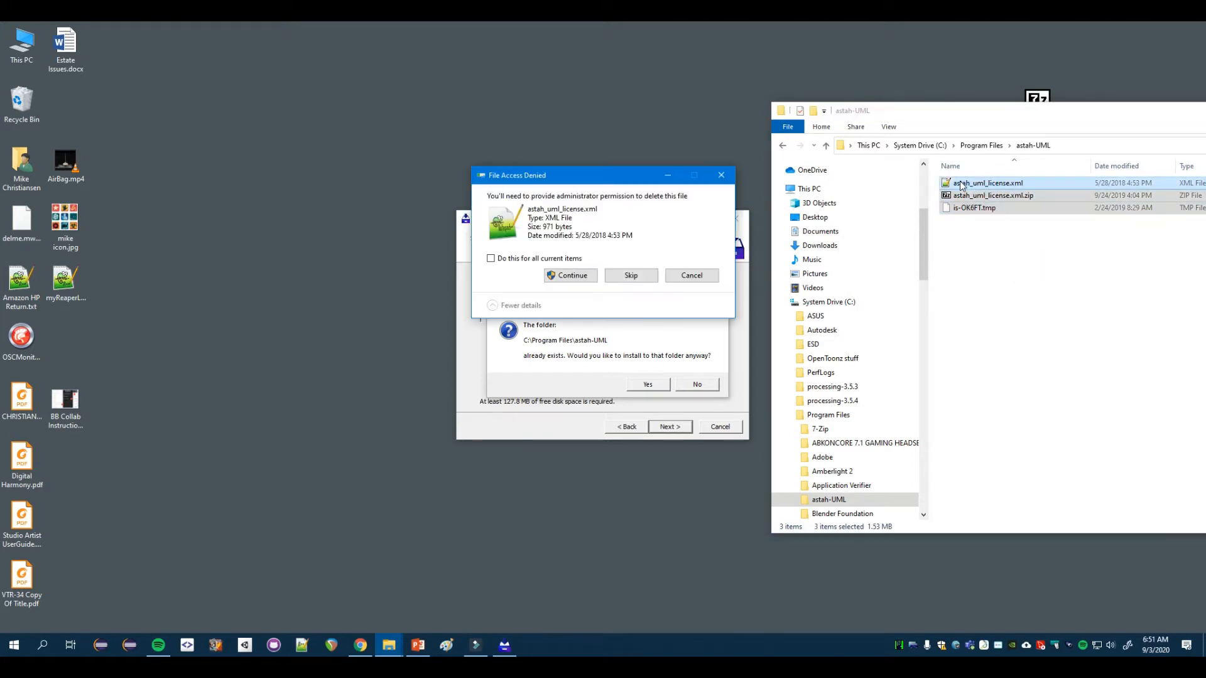
click(572, 276)
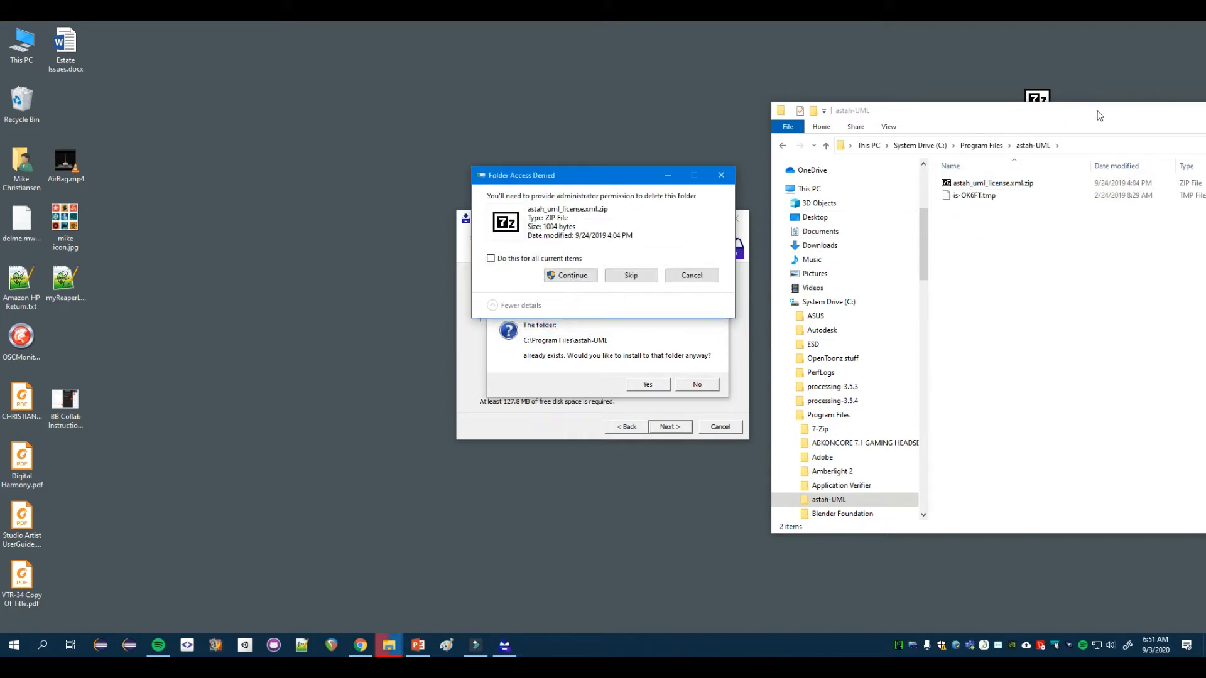
click(587, 278)
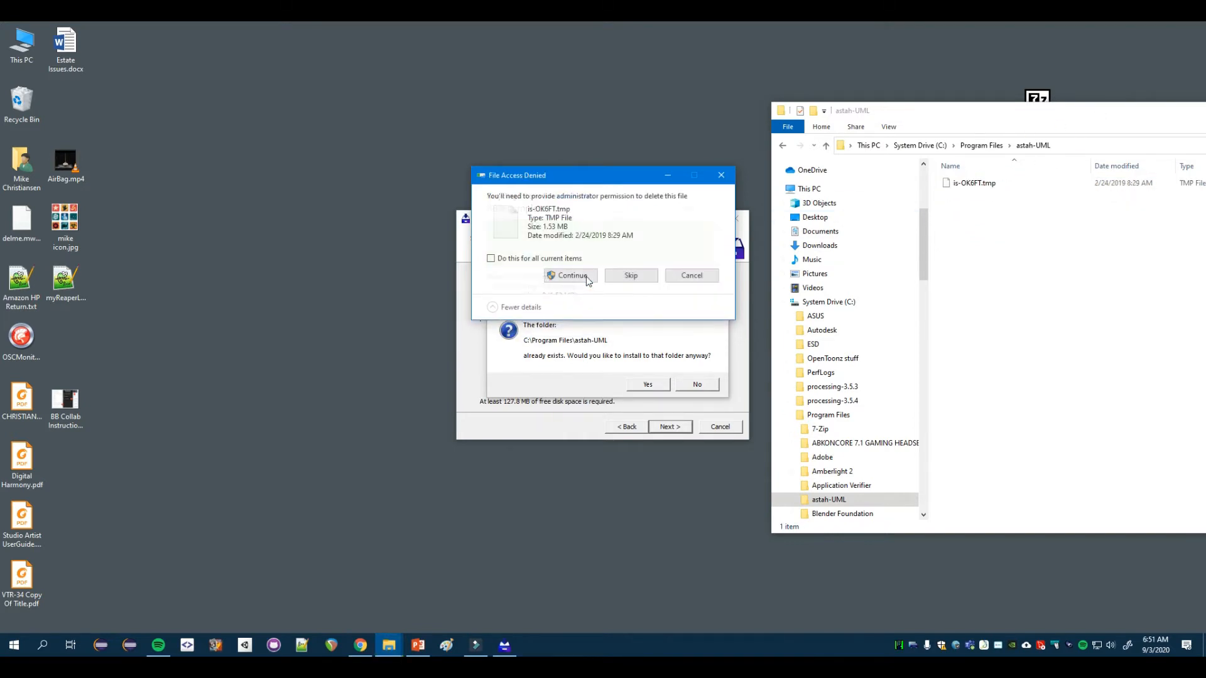
click(584, 277)
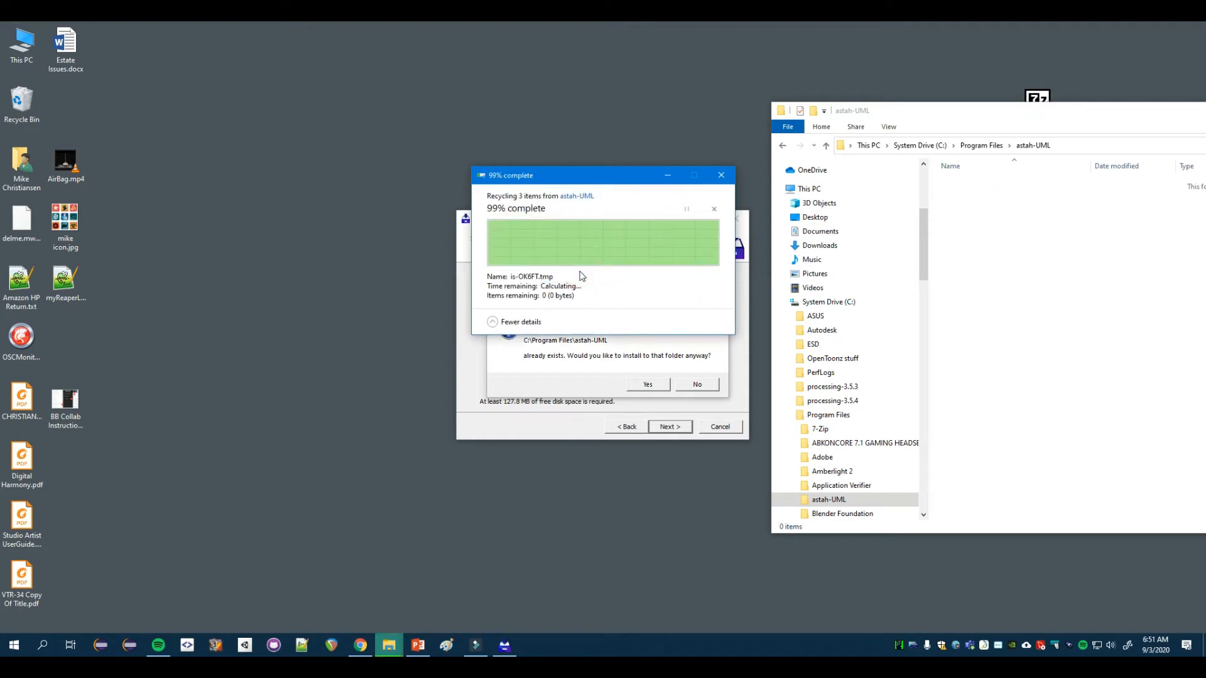
drag(949, 114, 1205, 135)
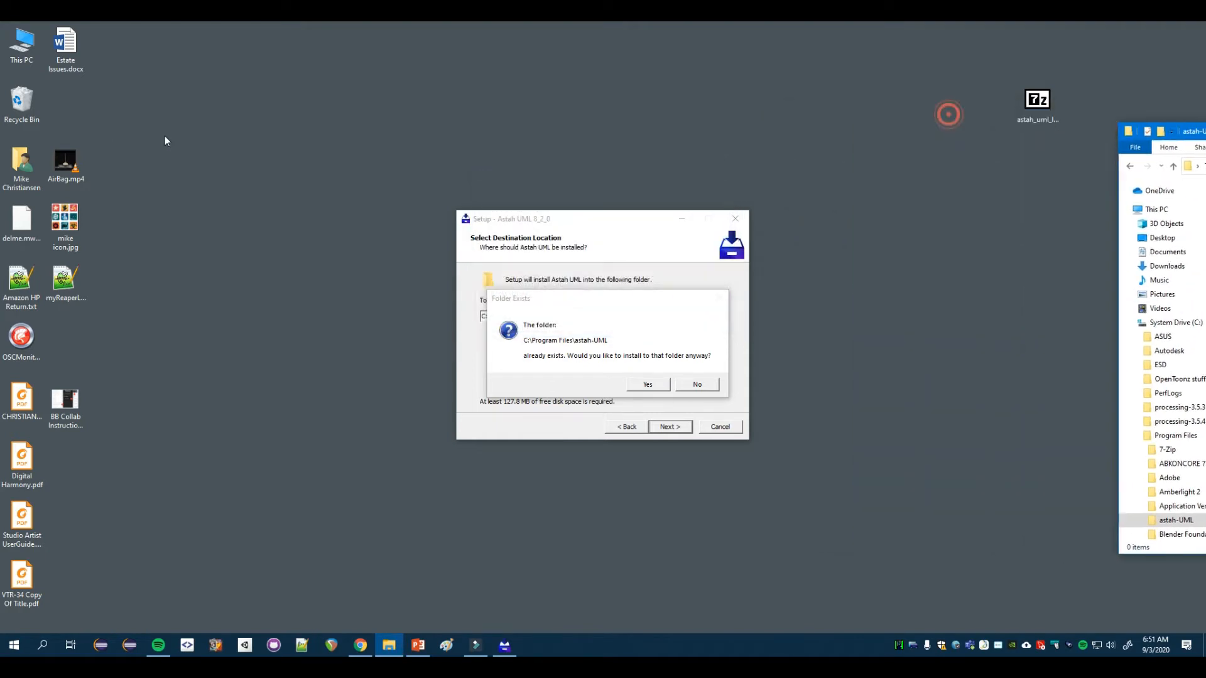
Agree to install into the existing folder and keep the full installation including the Java Runtime Environment.
click(647, 385)
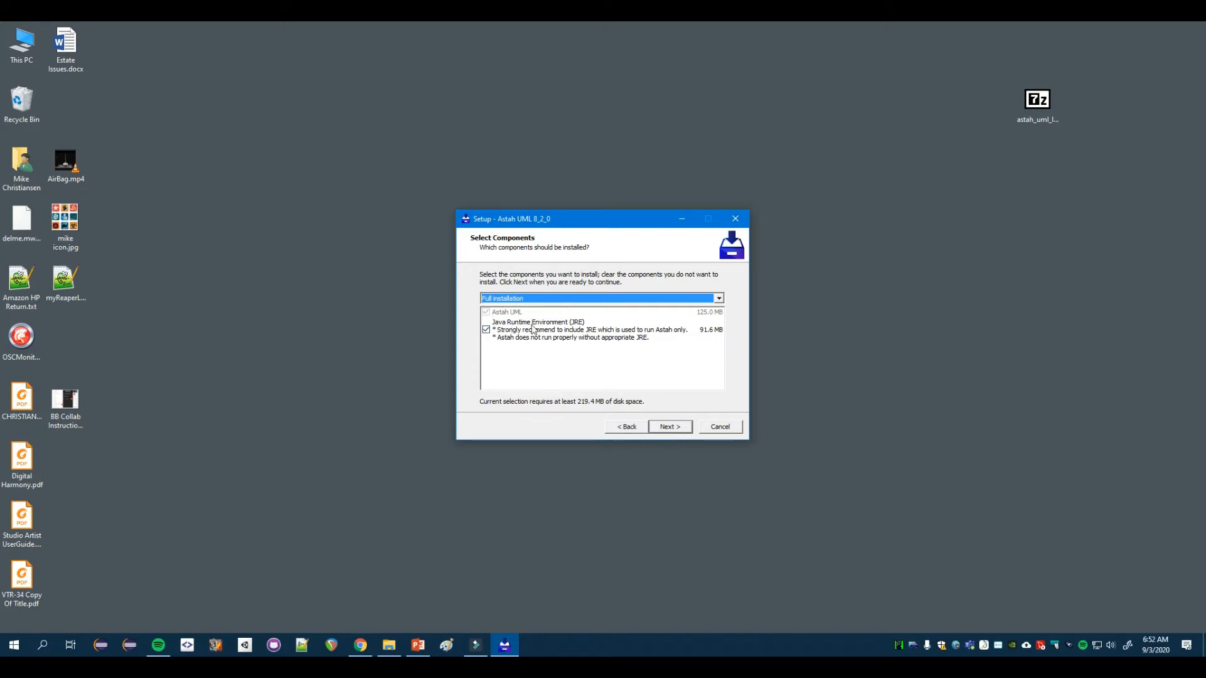
click(672, 429)
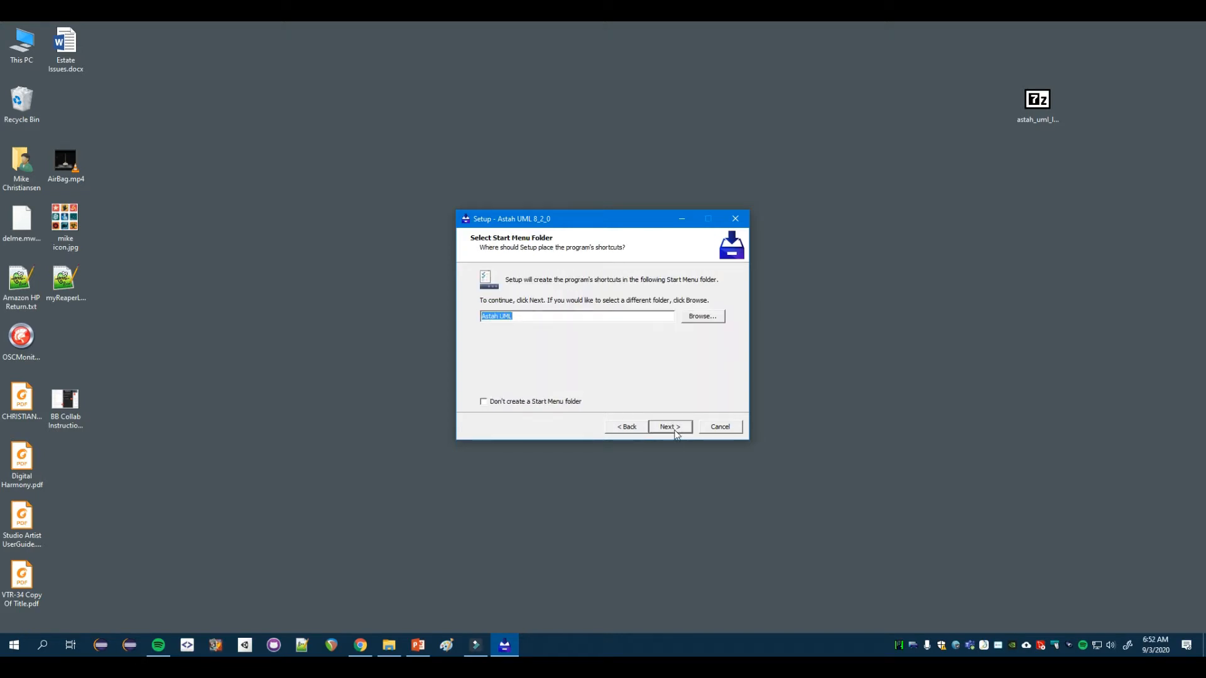
click(559, 405)
click(679, 428)
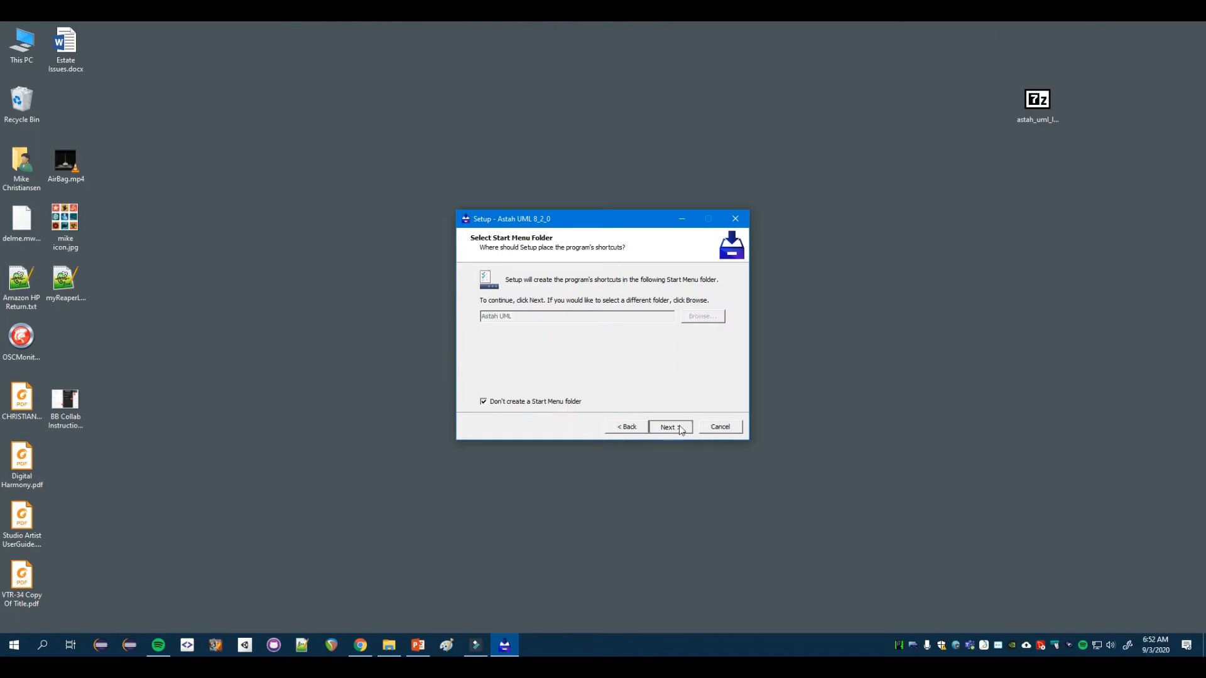
click(634, 432)
click(545, 405)
Accept the Astah UML Start Menu folder and the default additional tasks, and install the program.
click(669, 430)
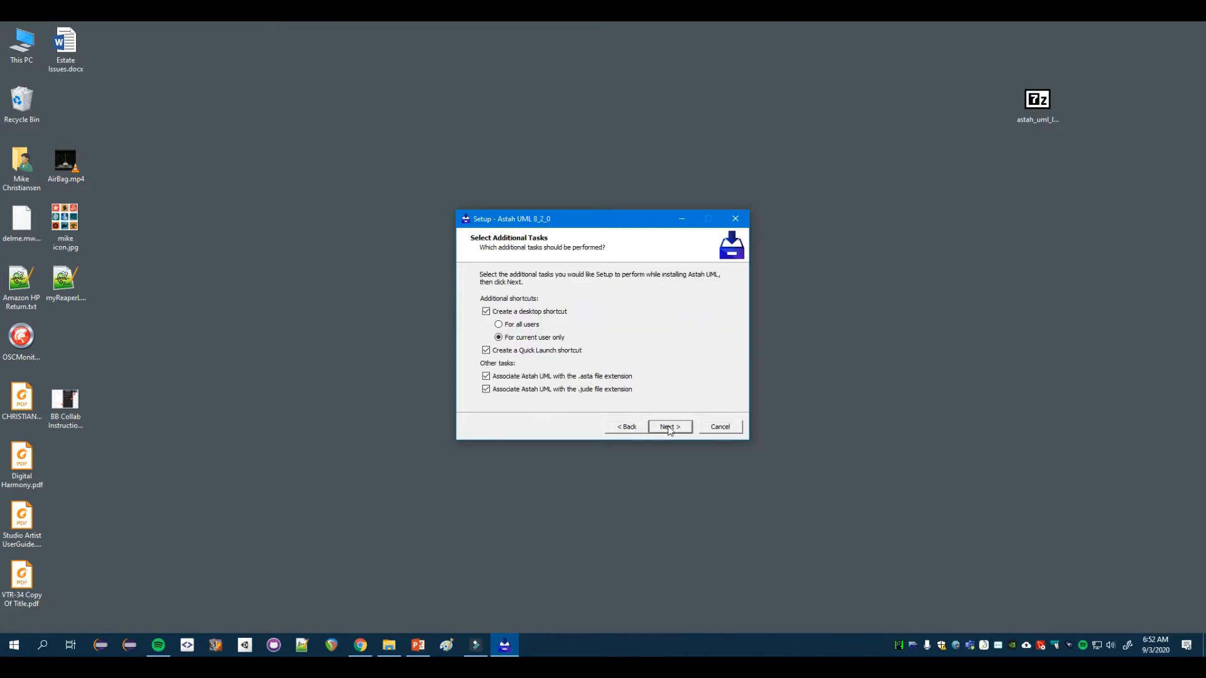
click(669, 428)
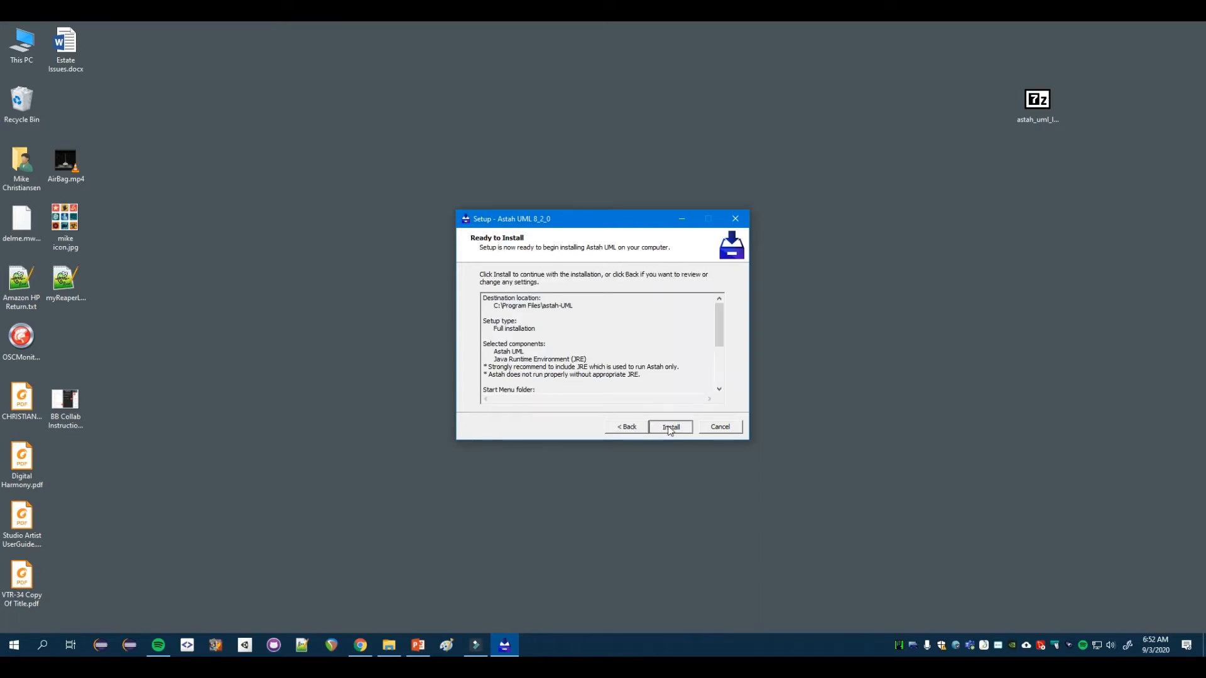
click(669, 427)
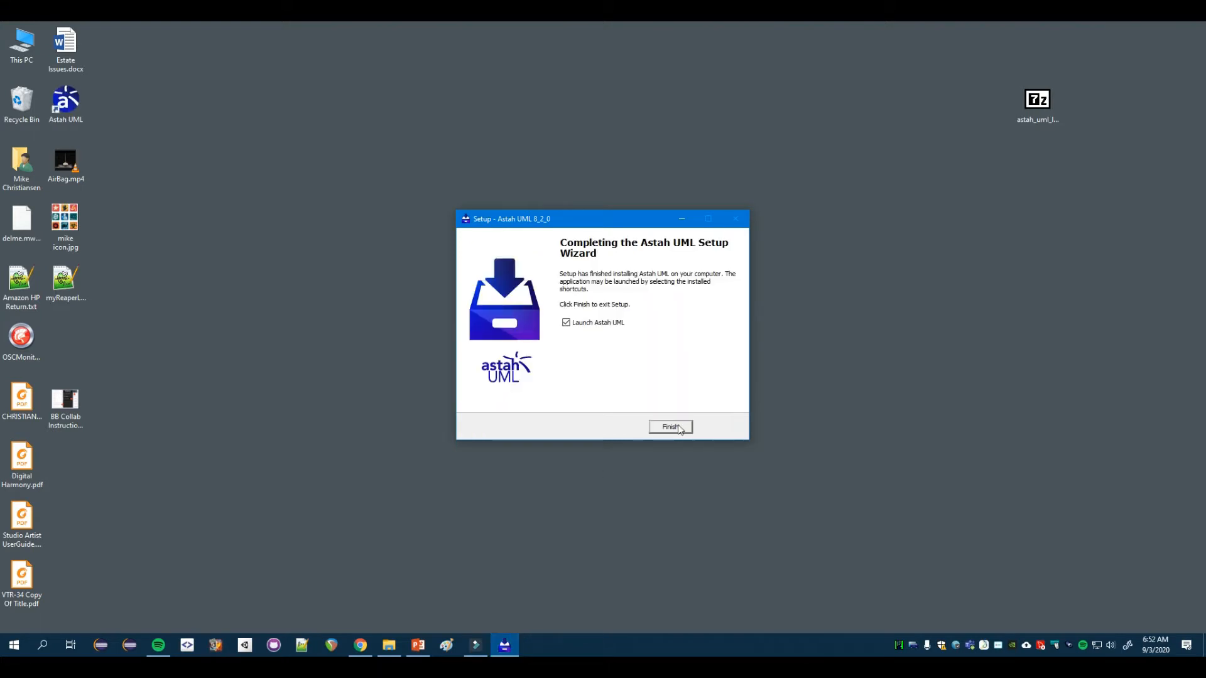
Finish the setup with Astah UML set to launch and restore its maximized window to a smaller size.
click(670, 427)
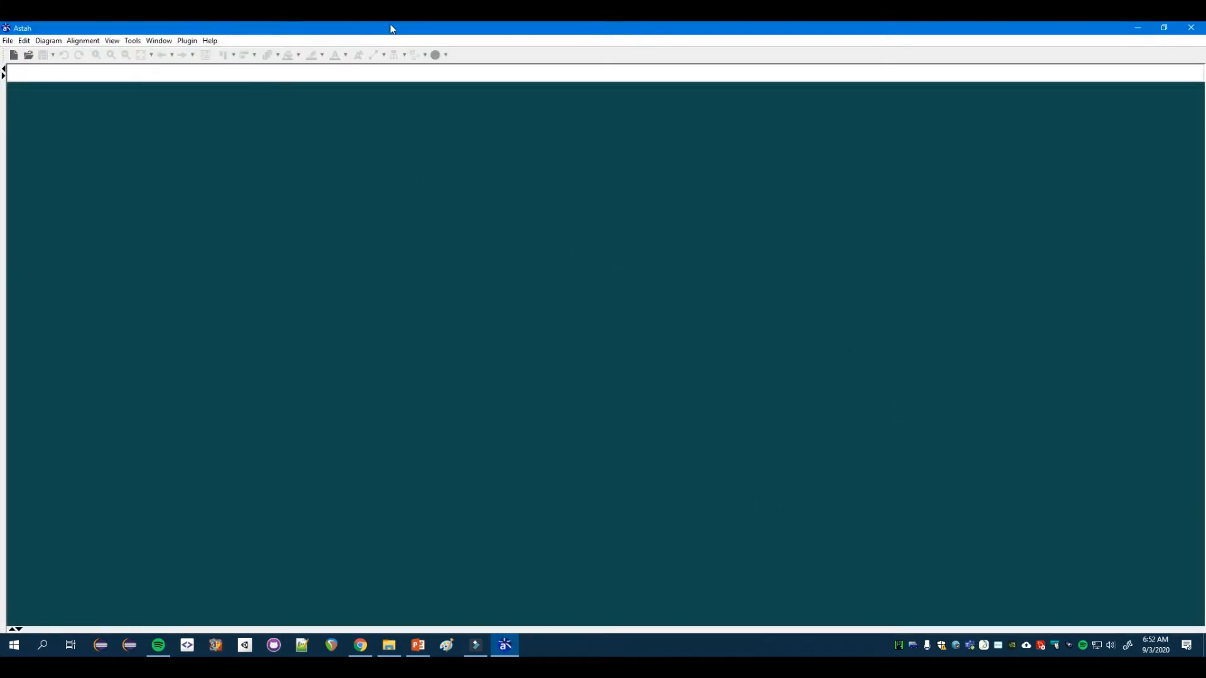
double_click(512, 29)
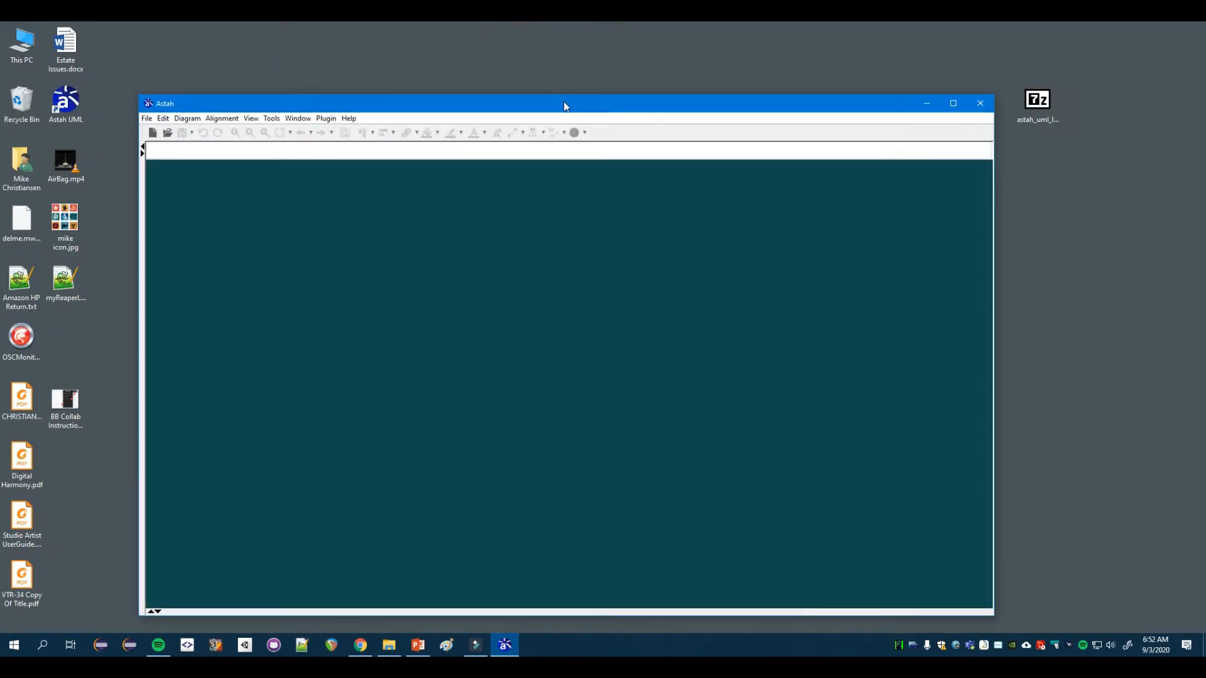
Move the Astah window aside so the licence archive on the desktop stays accessible.
drag(558, 97, 558, 75)
drag(544, 96, 514, 87)
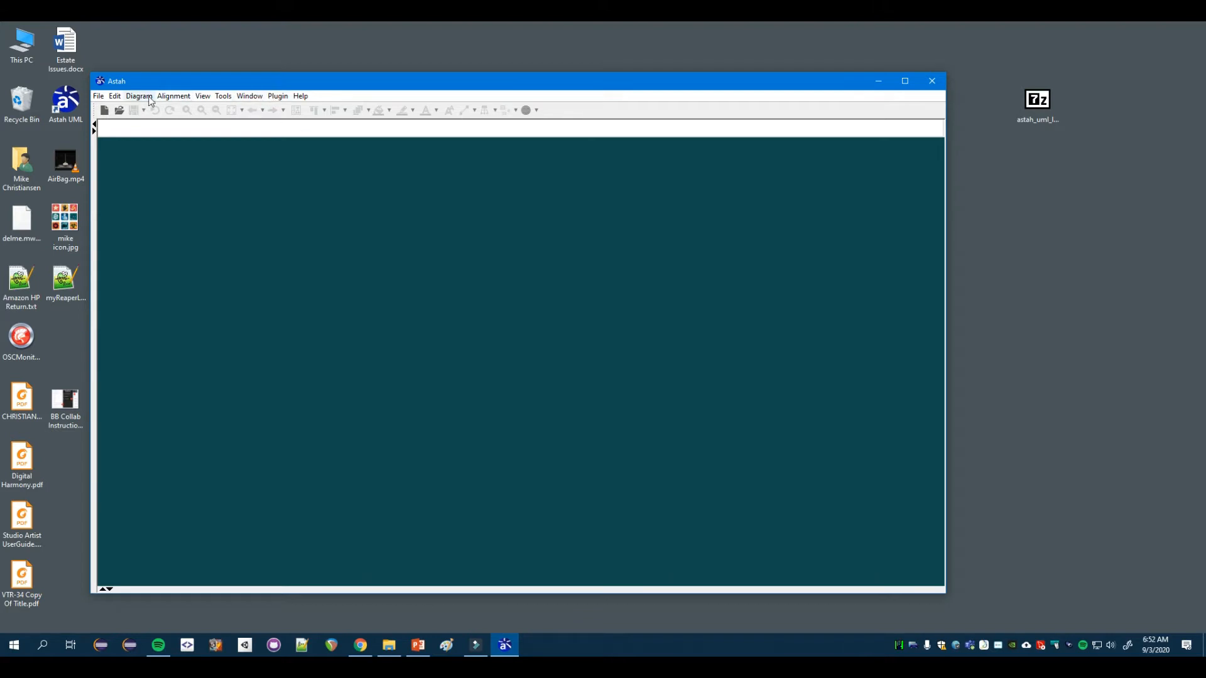
mouse_move(233, 88)
mouse_down()
mouse_move(244, 81)
mouse_move(213, 78)
mouse_up()
Extract astah_uml_license_2020.xml from the zip archive to the desktop, replacing the existing copy, and close the archive.
click(1034, 103)
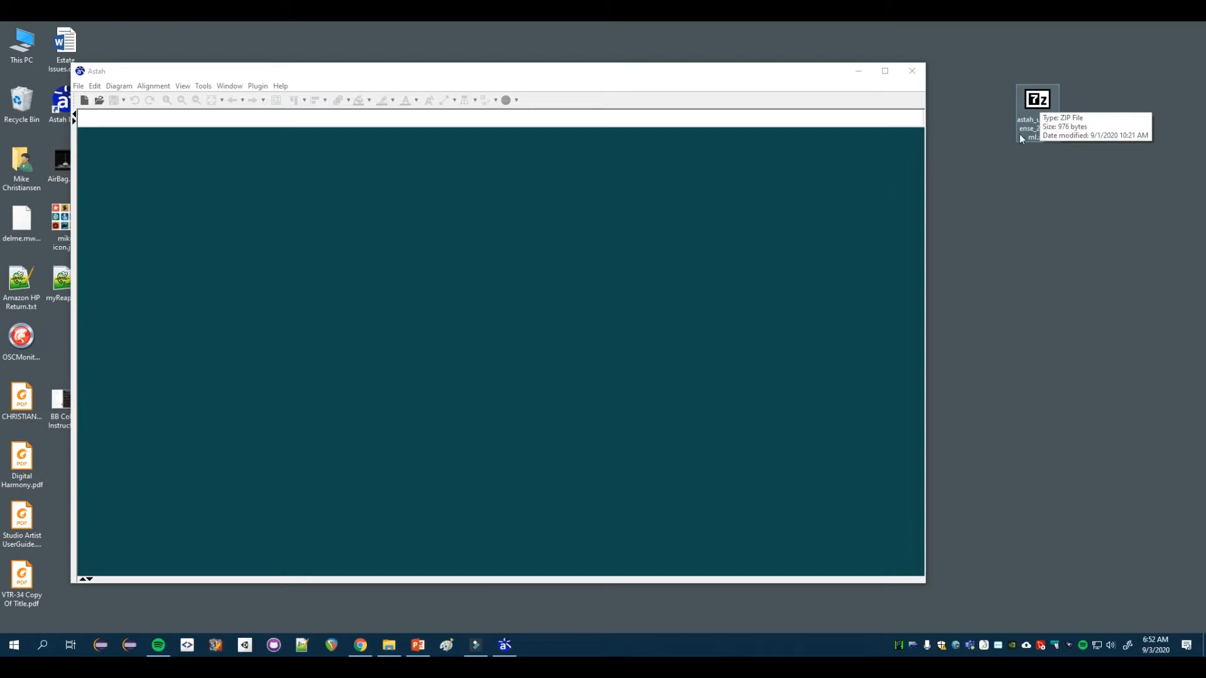
double_click(1040, 103)
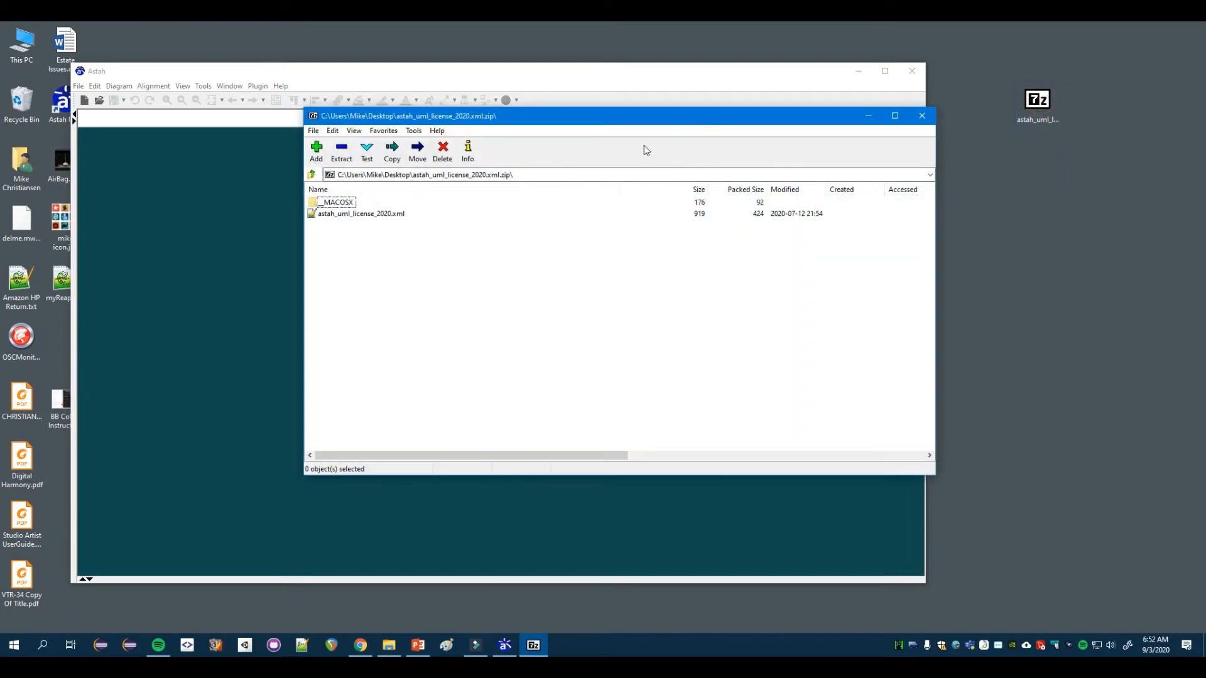
drag(361, 213, 1042, 182)
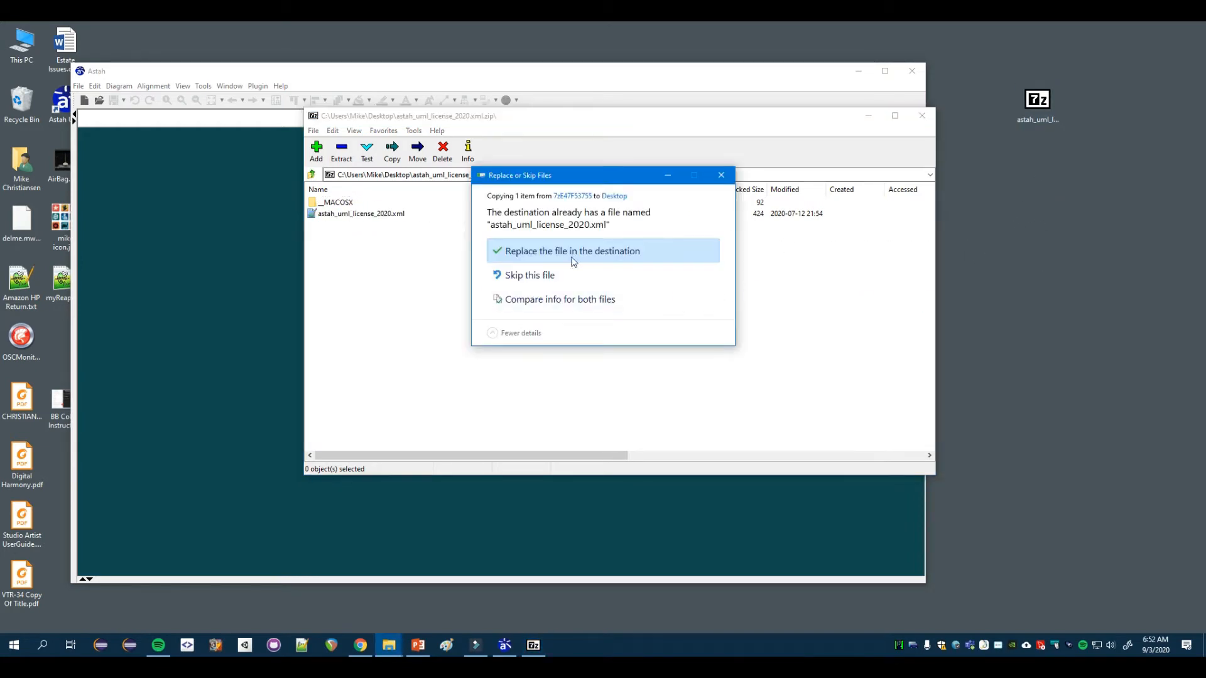
click(559, 255)
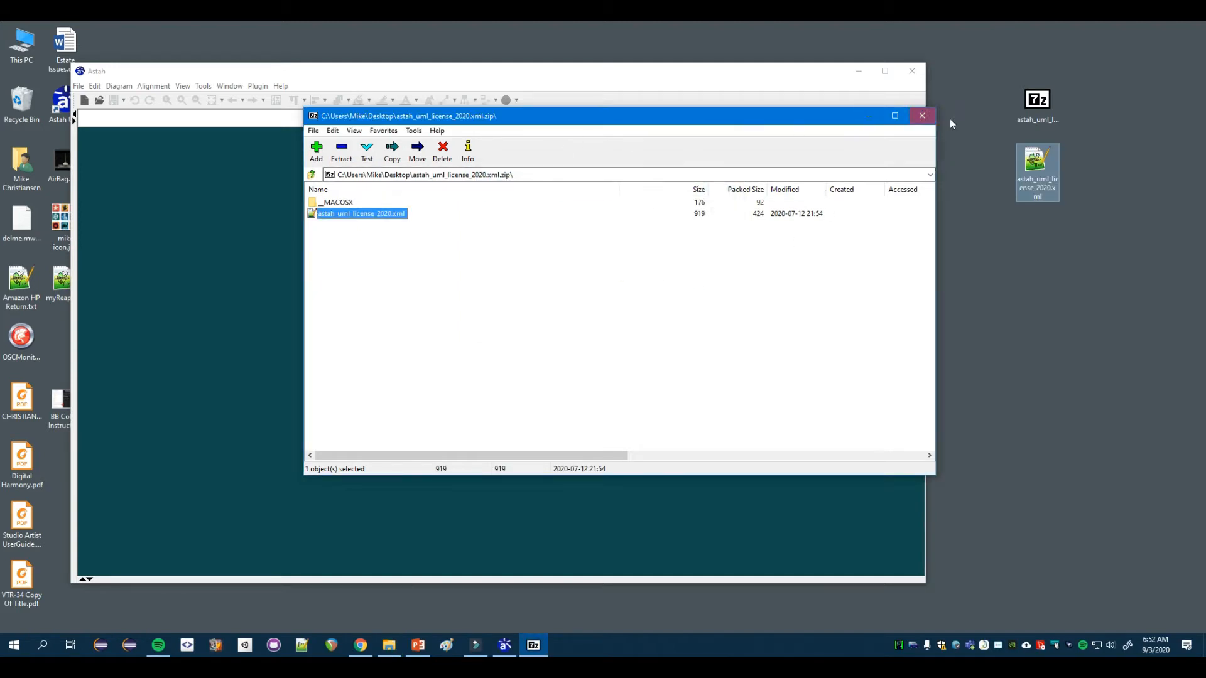
click(916, 117)
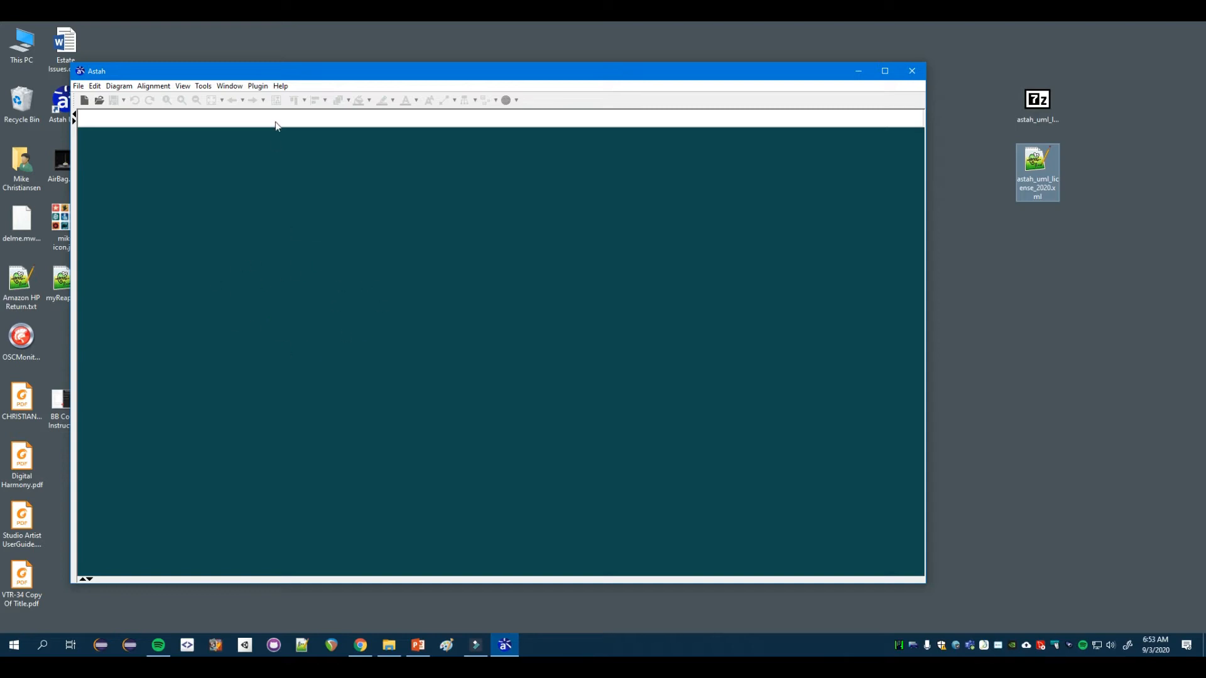
Set the Astah licence key using the astah_uml_license_2020.xml file on the desktop.
click(280, 86)
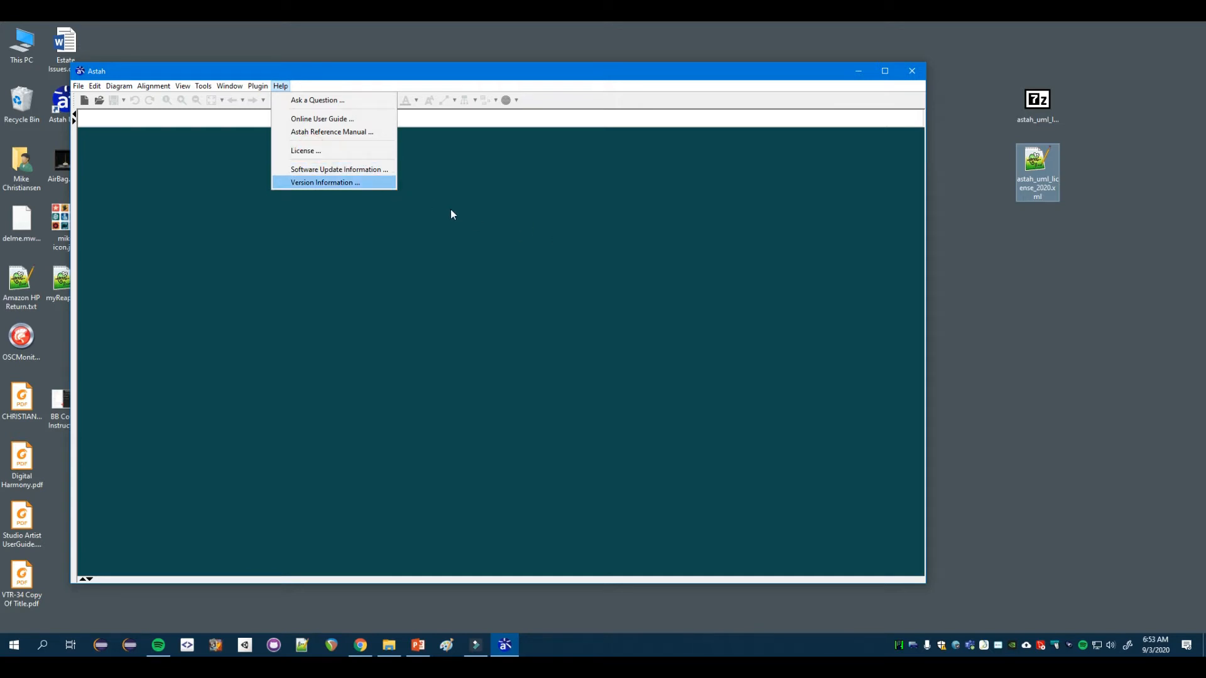
click(312, 154)
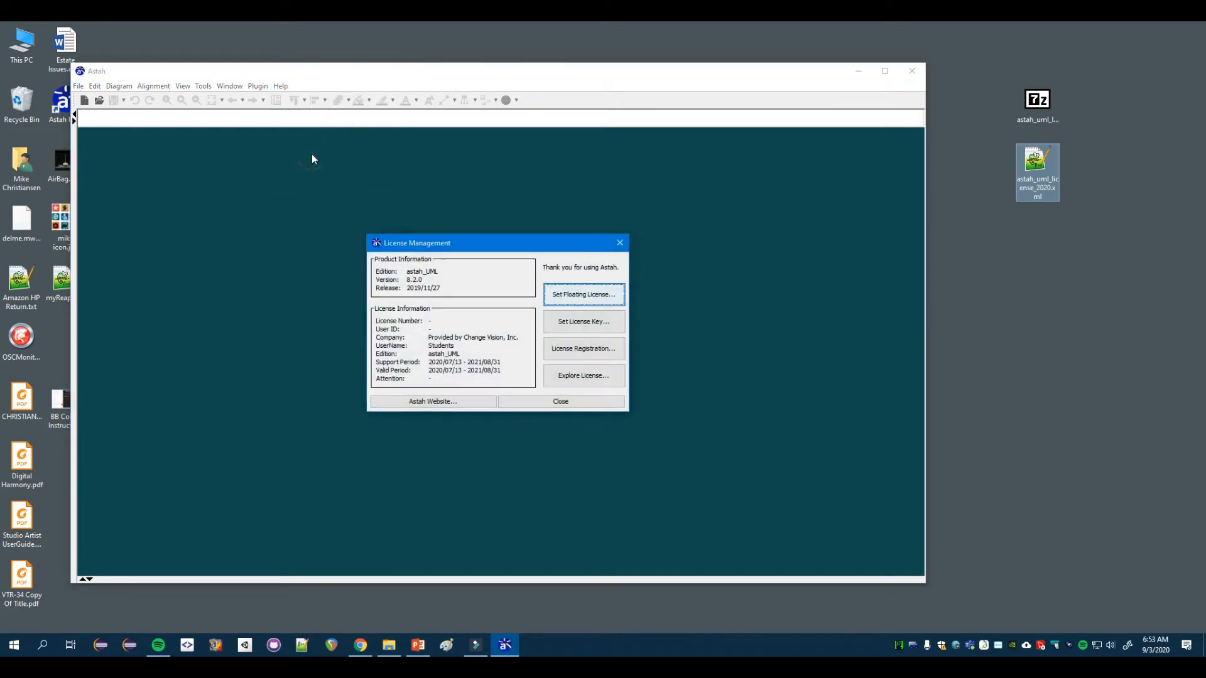
click(584, 325)
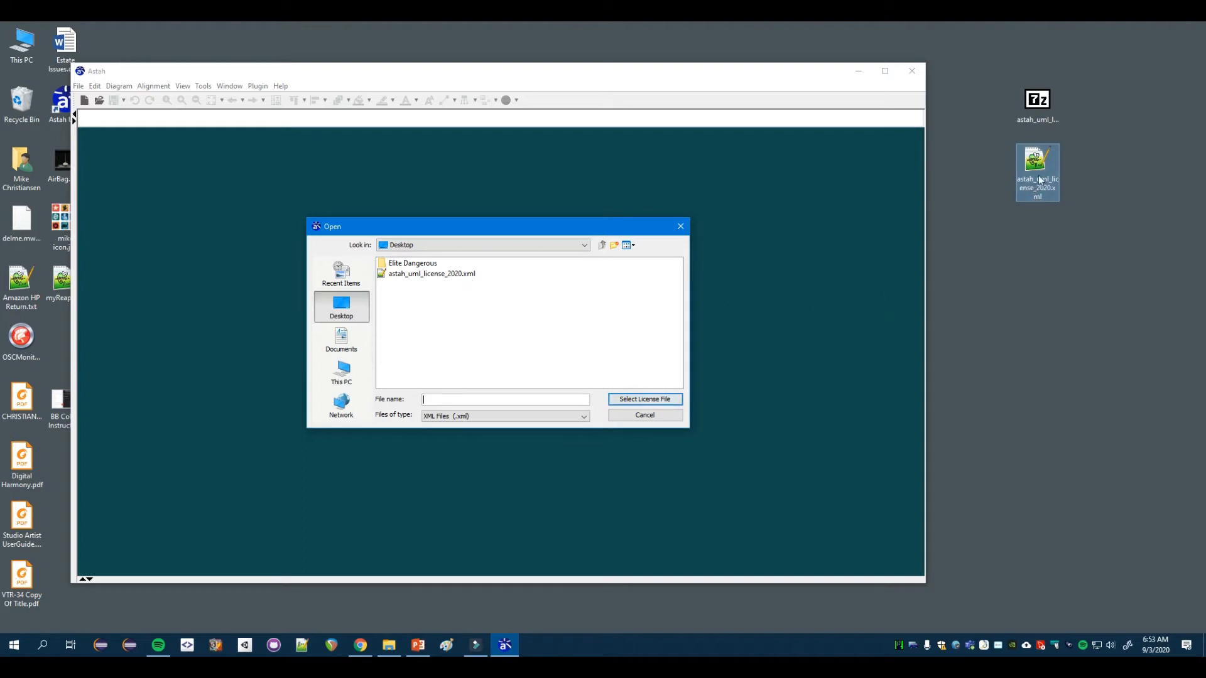
click(416, 274)
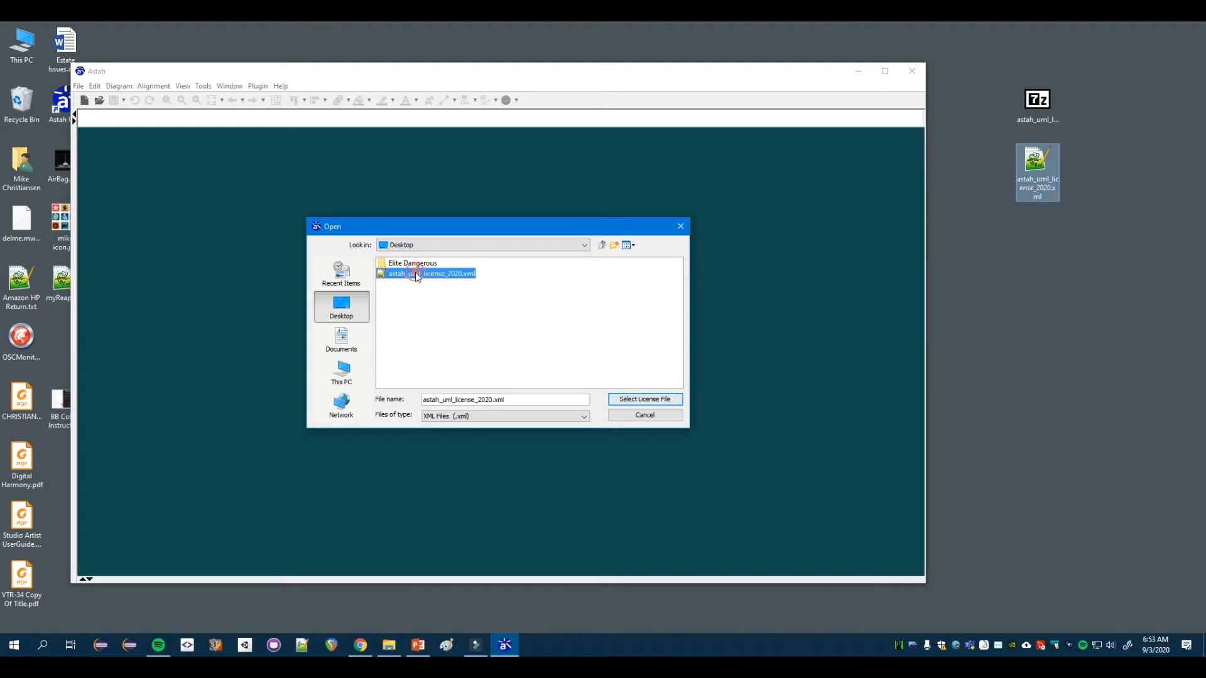
click(640, 399)
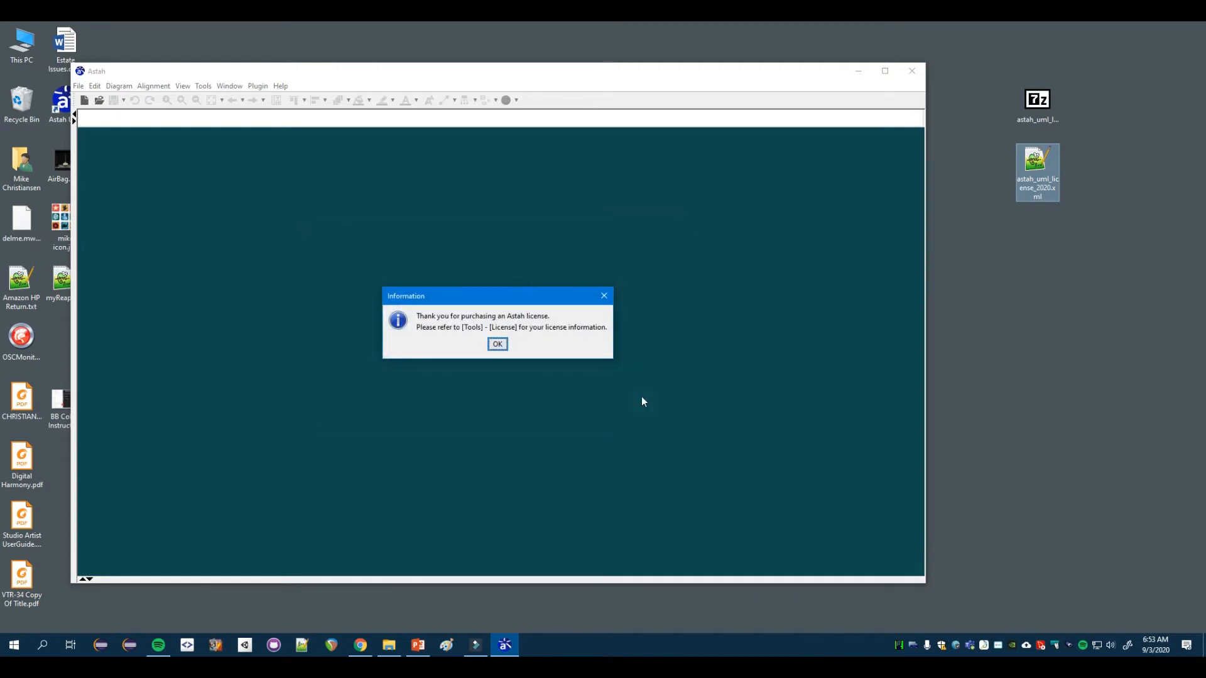
click(494, 345)
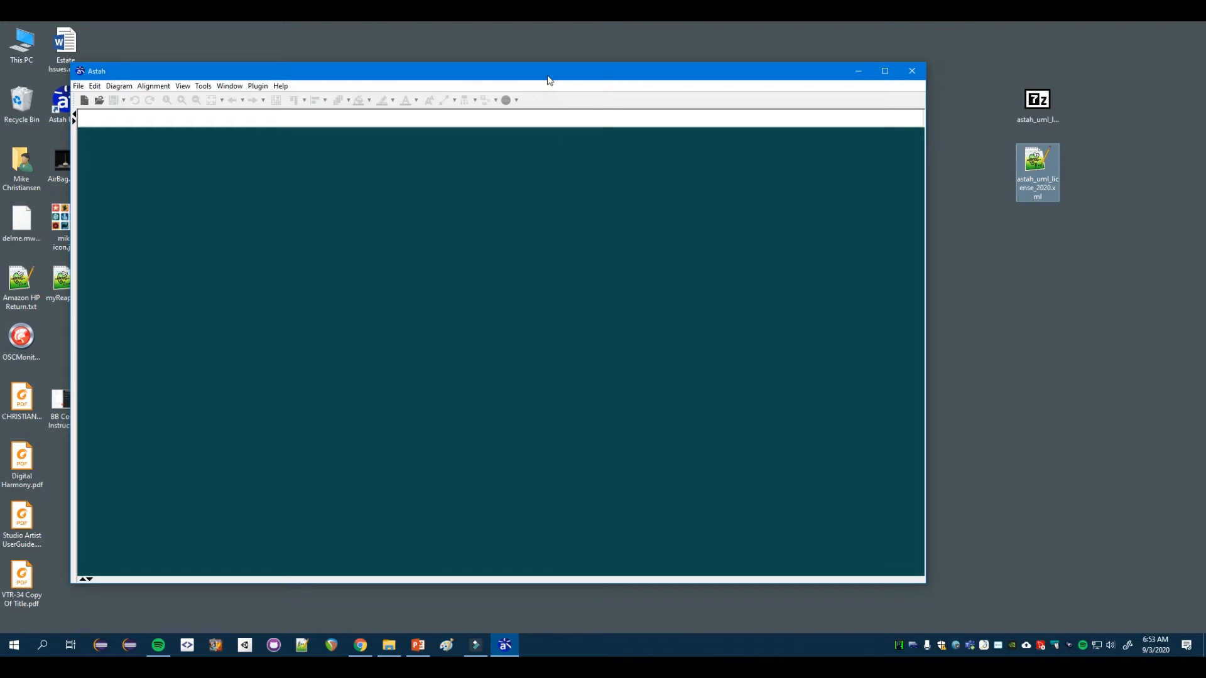
Close Astah and relaunch Astah UML from its desktop shortcut.
drag(552, 74, 596, 65)
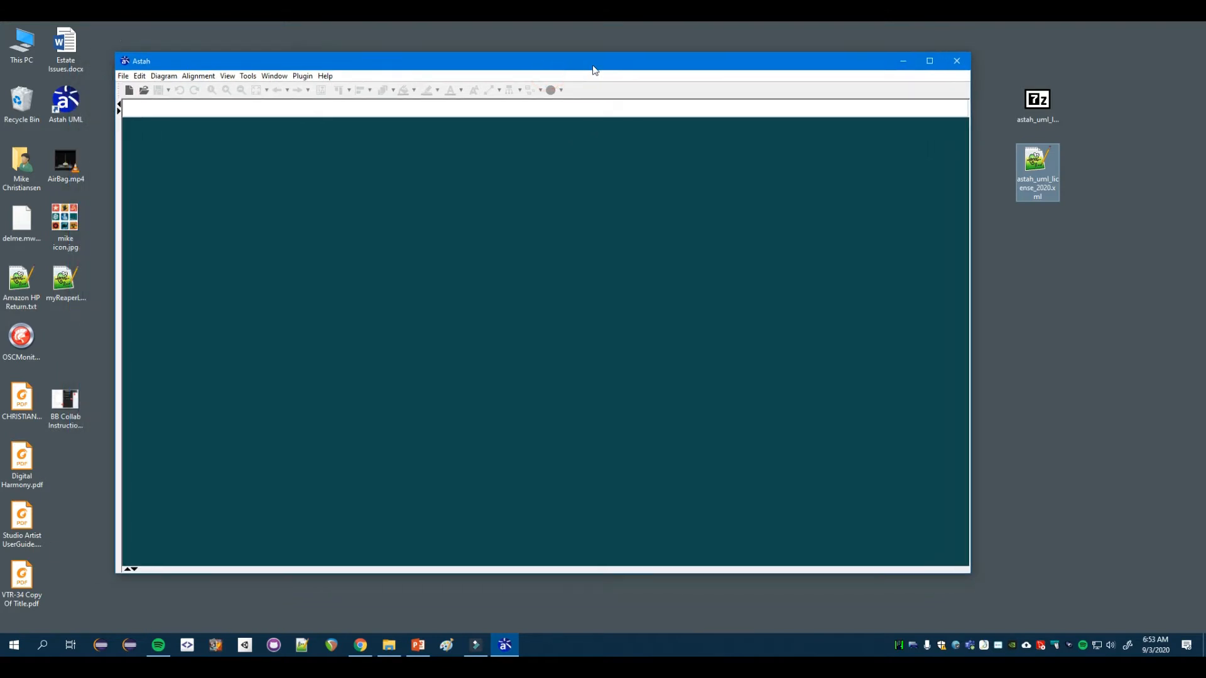
click(958, 62)
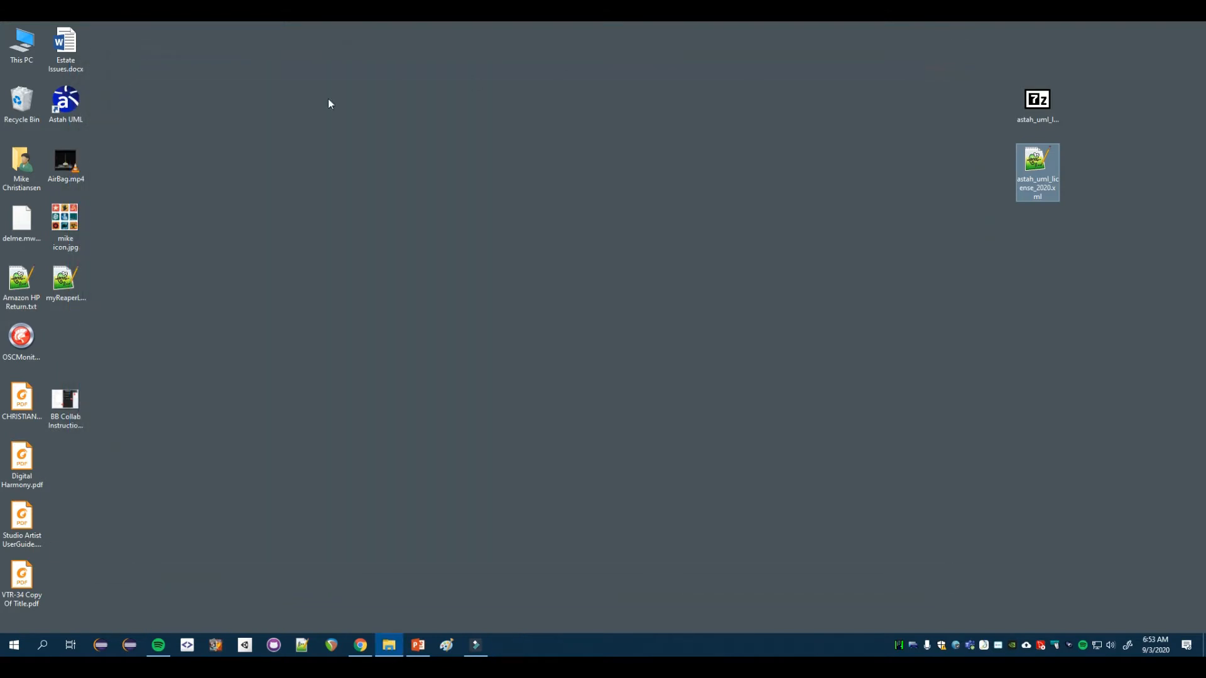
double_click(65, 100)
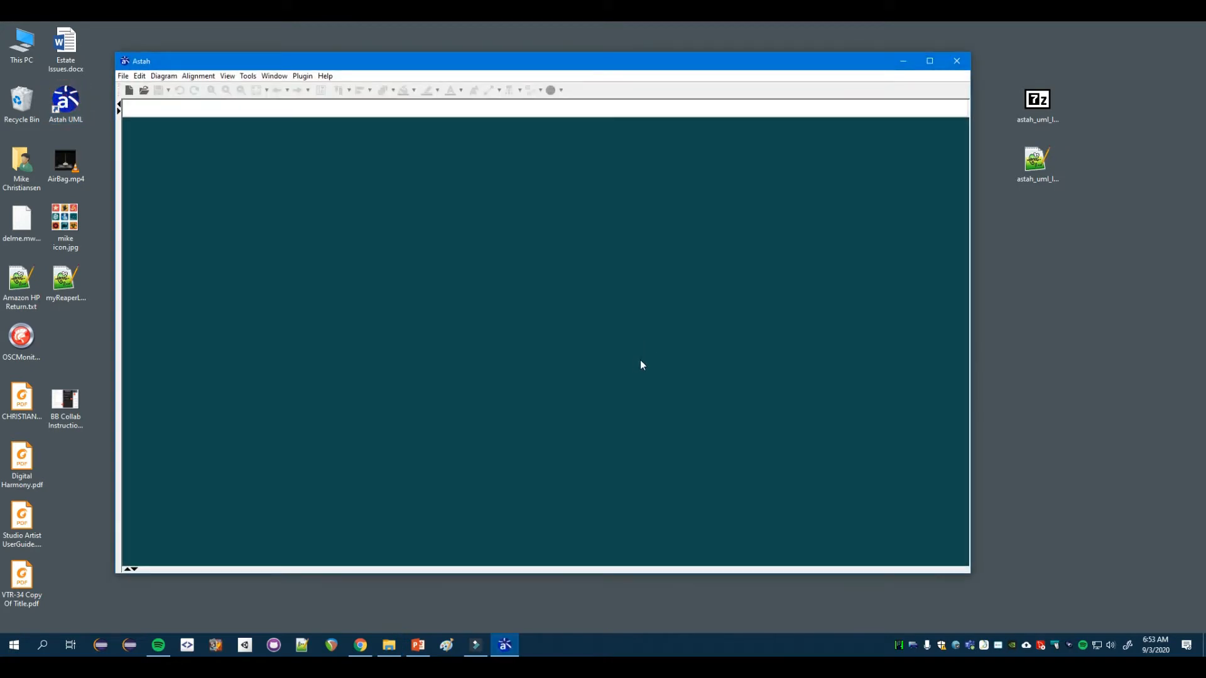
mouse_move(421, 61)
mouse_down()
mouse_move(479, 69)
mouse_move(425, 68)
mouse_up()
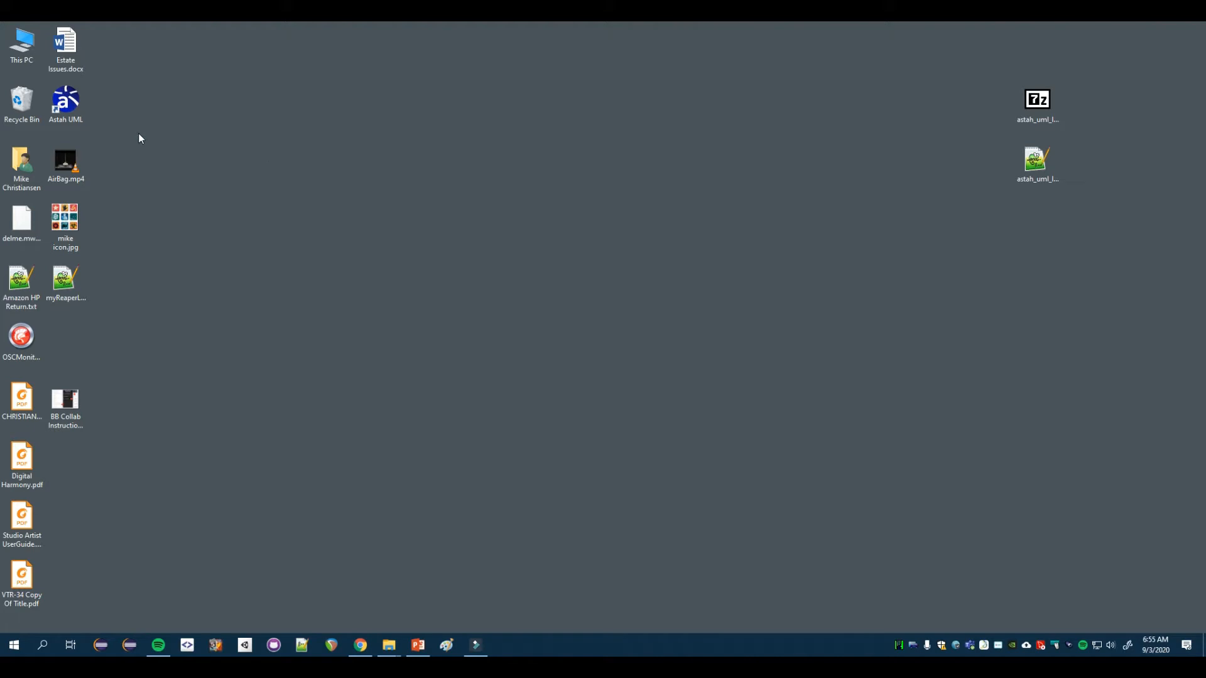
double_click(65, 100)
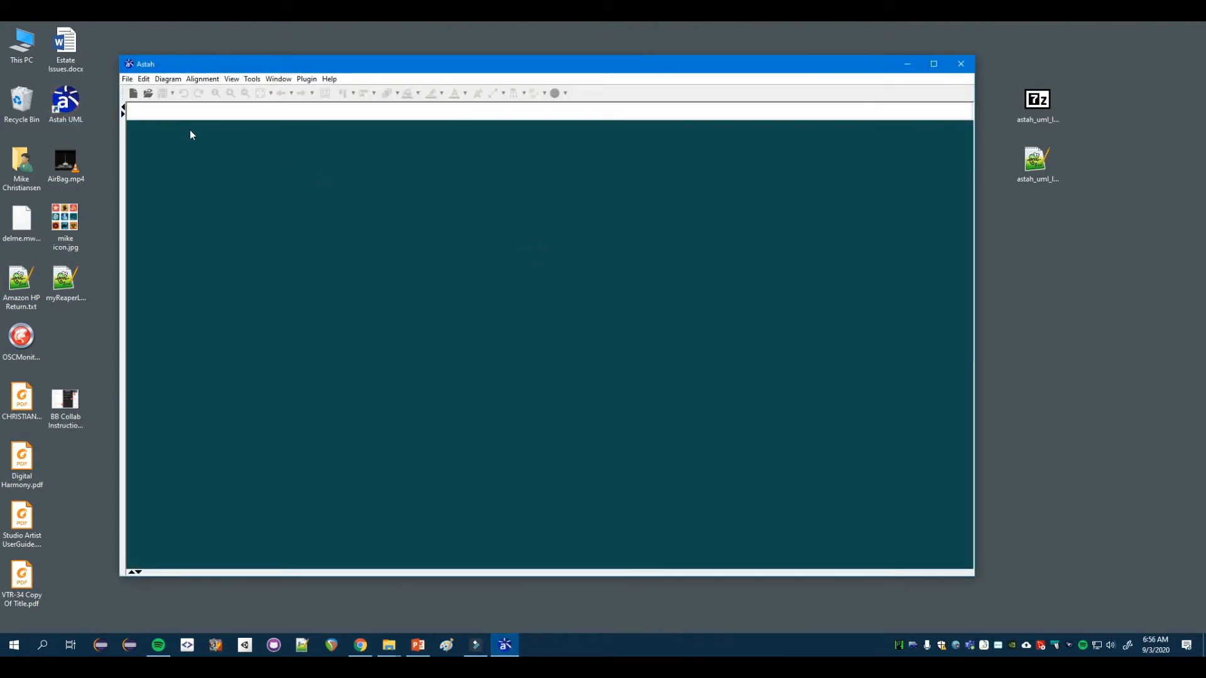
Create a new project and try to open a project file on the desktop by its name.
click(133, 96)
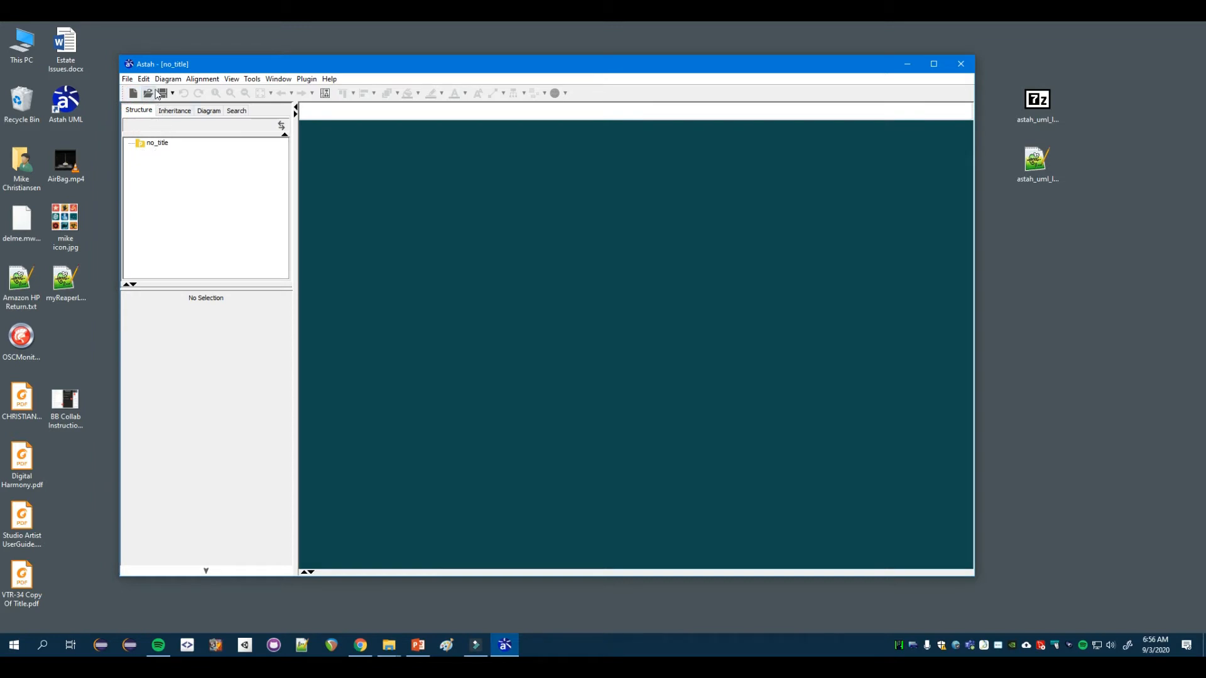
click(148, 94)
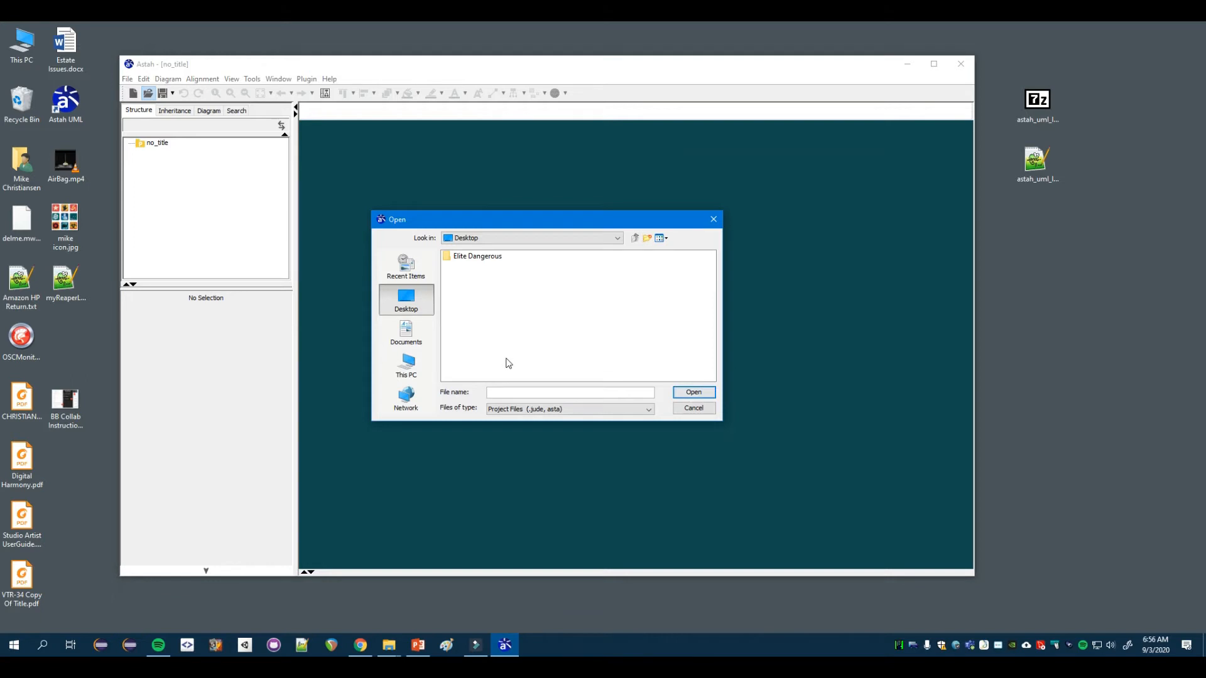
text(mike.)
key(Return)
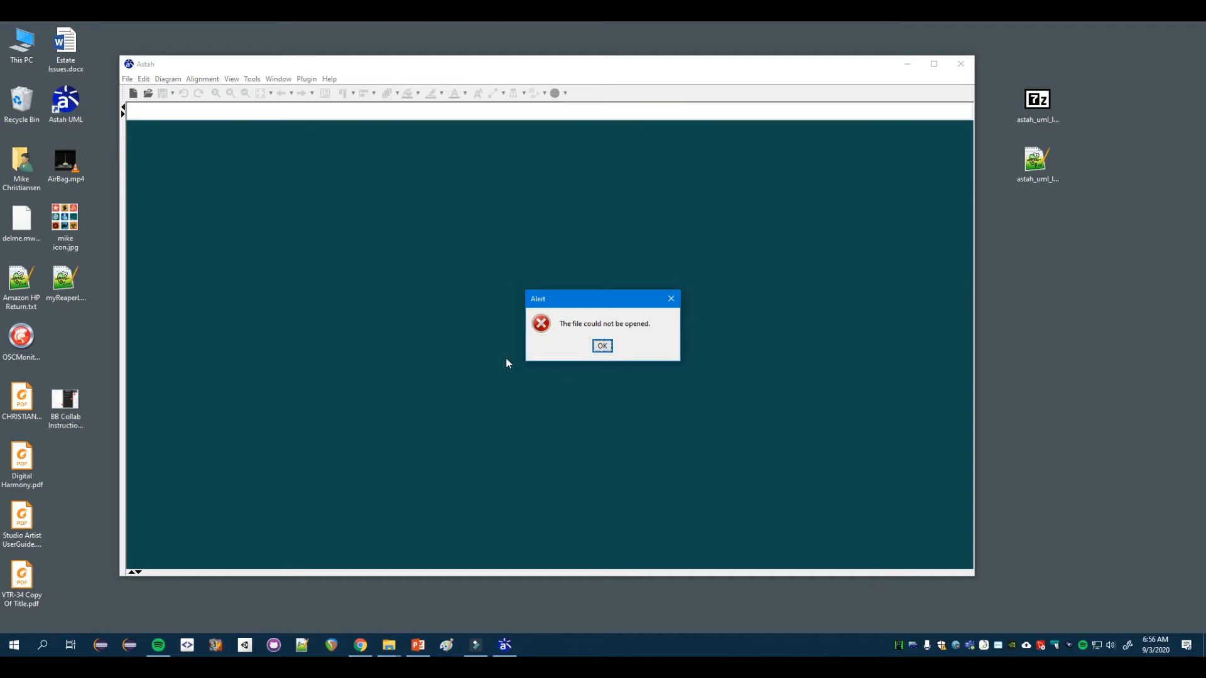
click(606, 346)
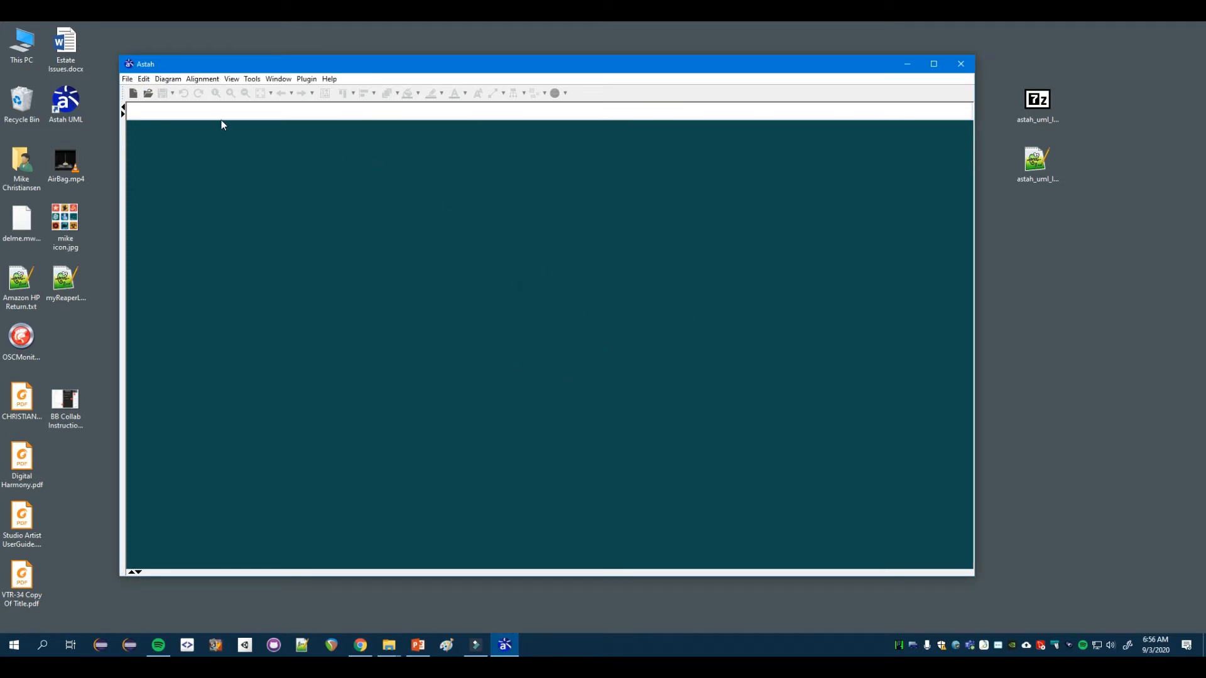
Create a new project and save it to the Desktop folder, using the account owner's first name as file name.
click(134, 95)
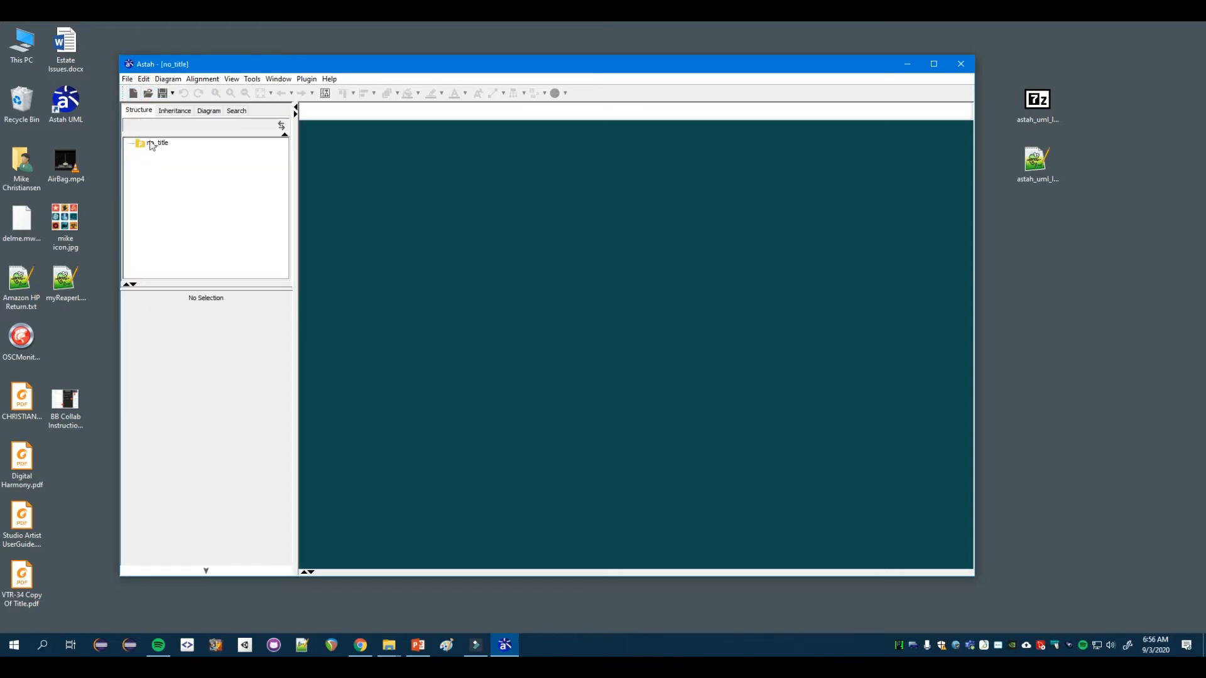
click(162, 93)
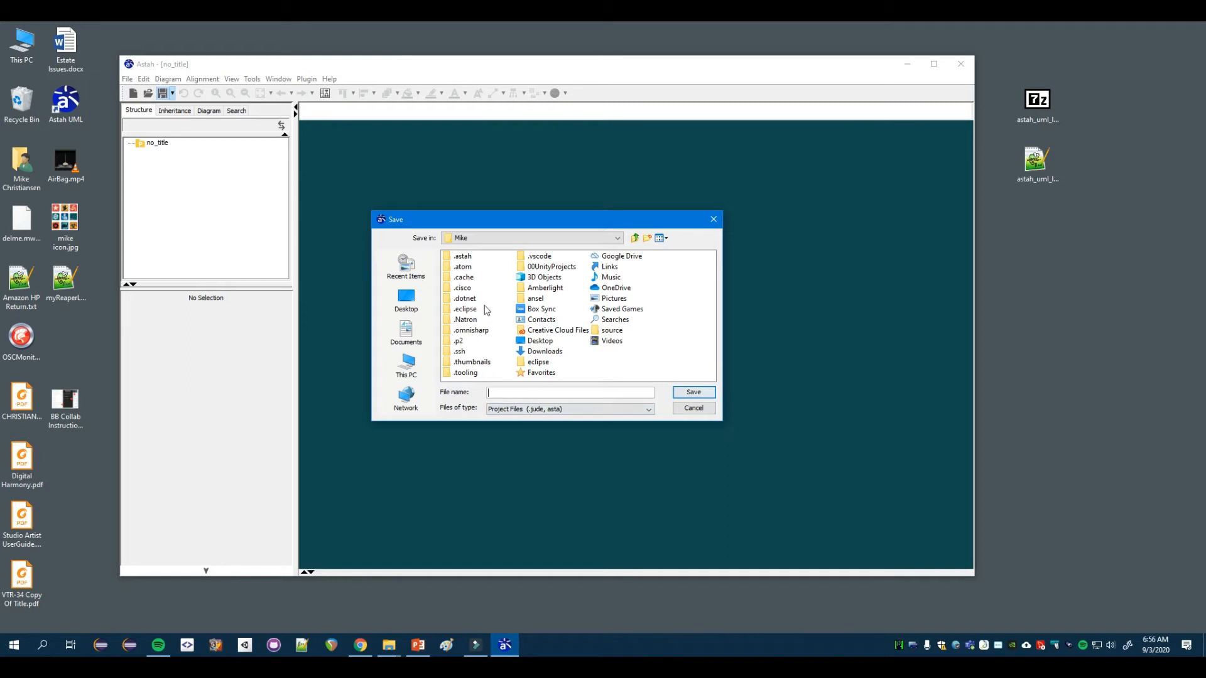
click(539, 341)
double_click(539, 341)
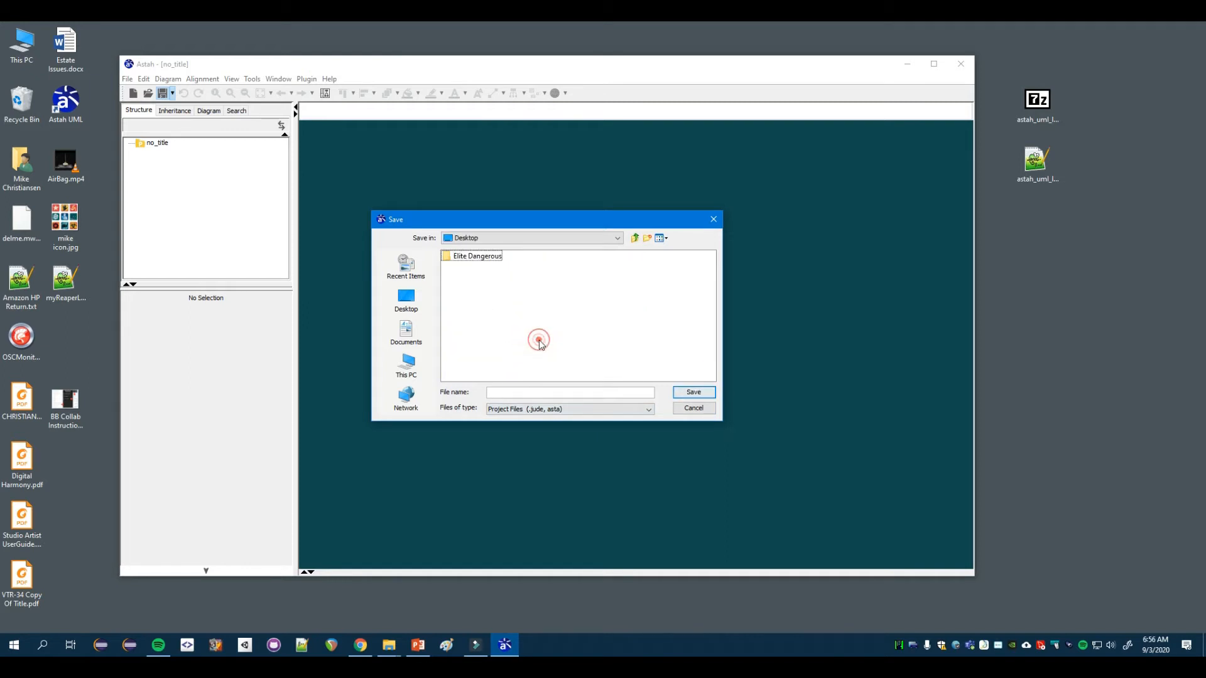
click(548, 345)
click(518, 393)
text(mike)
key(Return)
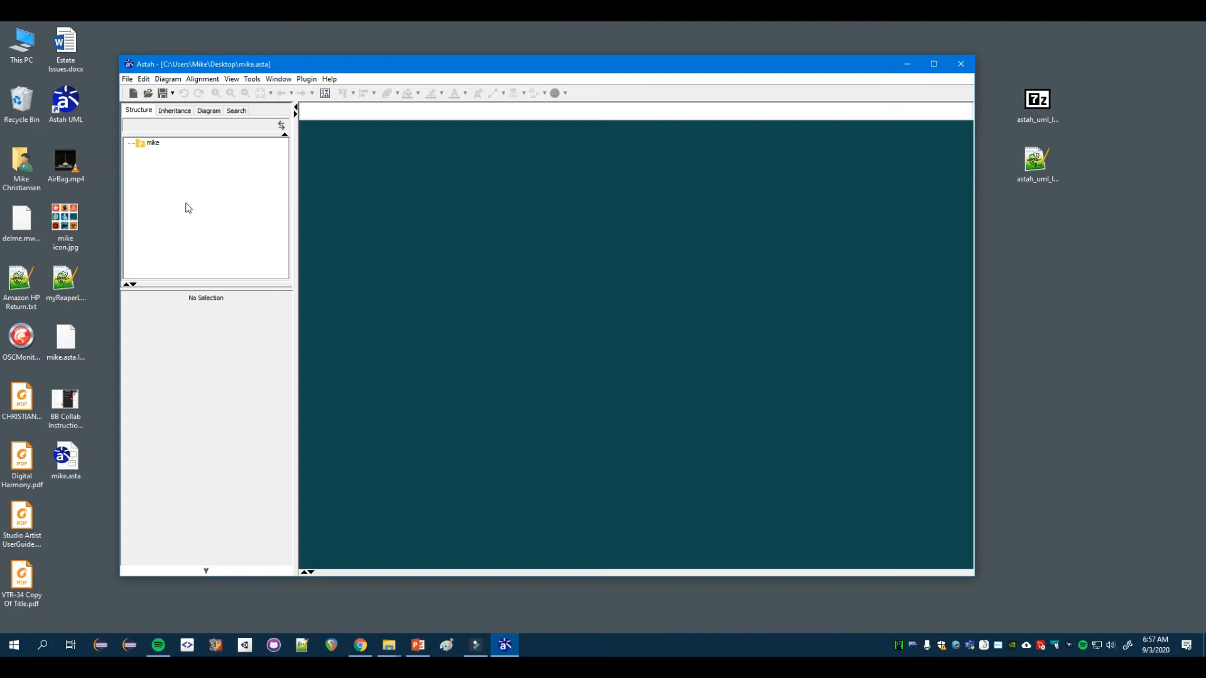
Add a new activity diagram to the project and name it bp1.
click(168, 80)
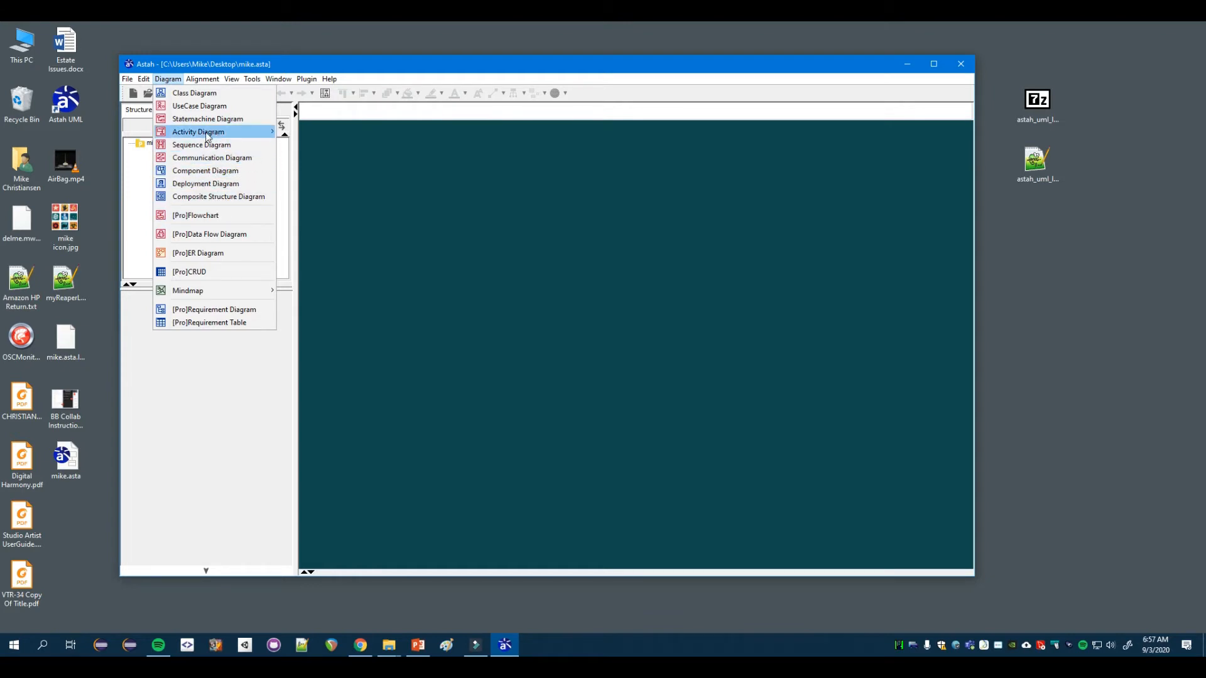
mouse_move(203, 136)
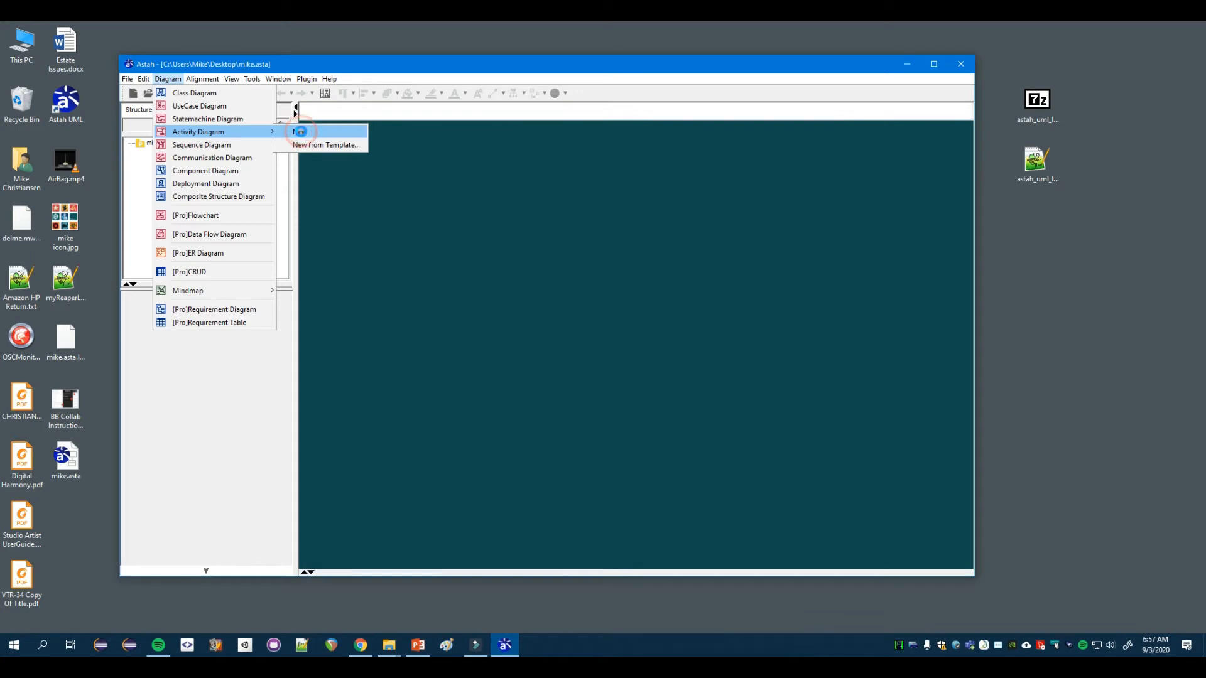
click(300, 132)
click(204, 174)
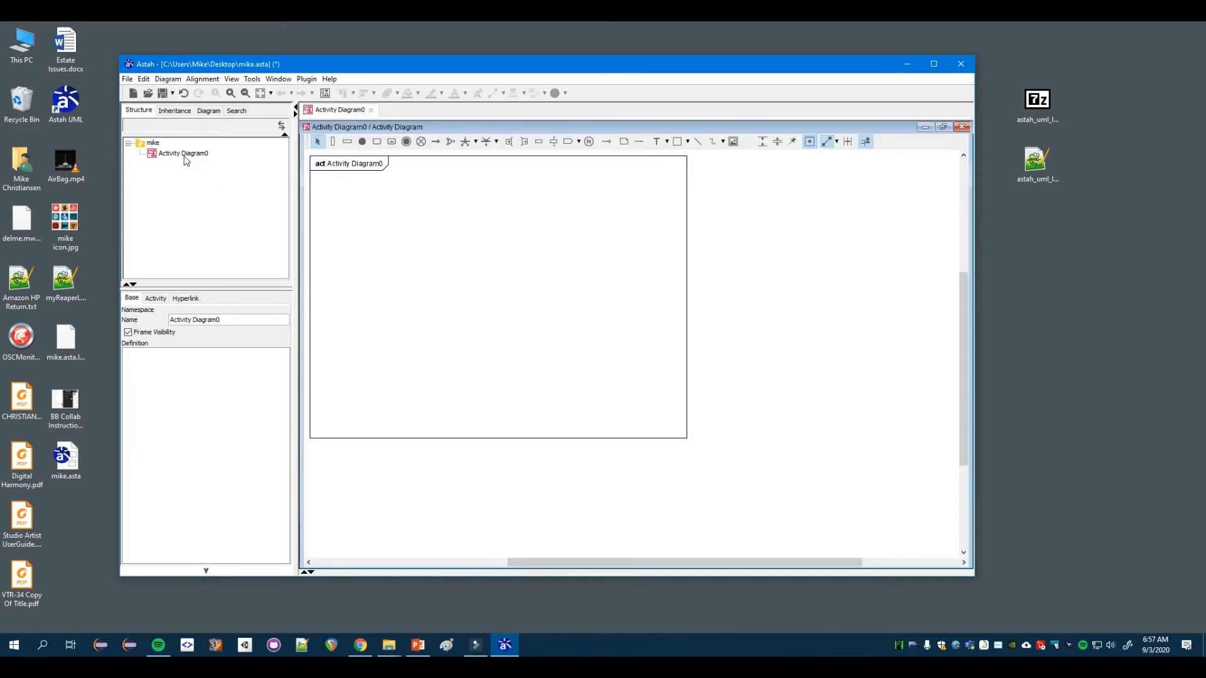
click(184, 155)
drag(234, 319, 160, 320)
text(bp1)
key(Return)
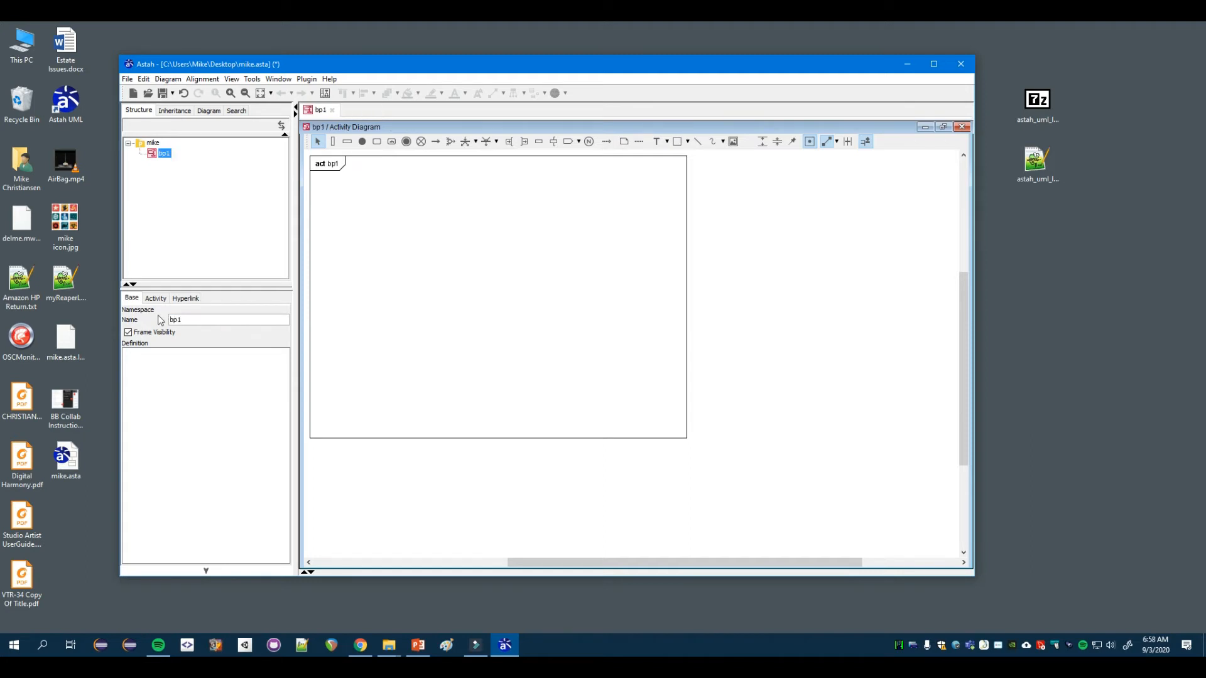
Turn off the frame visibility of the bp1 activity diagram.
click(395, 364)
click(151, 153)
click(129, 332)
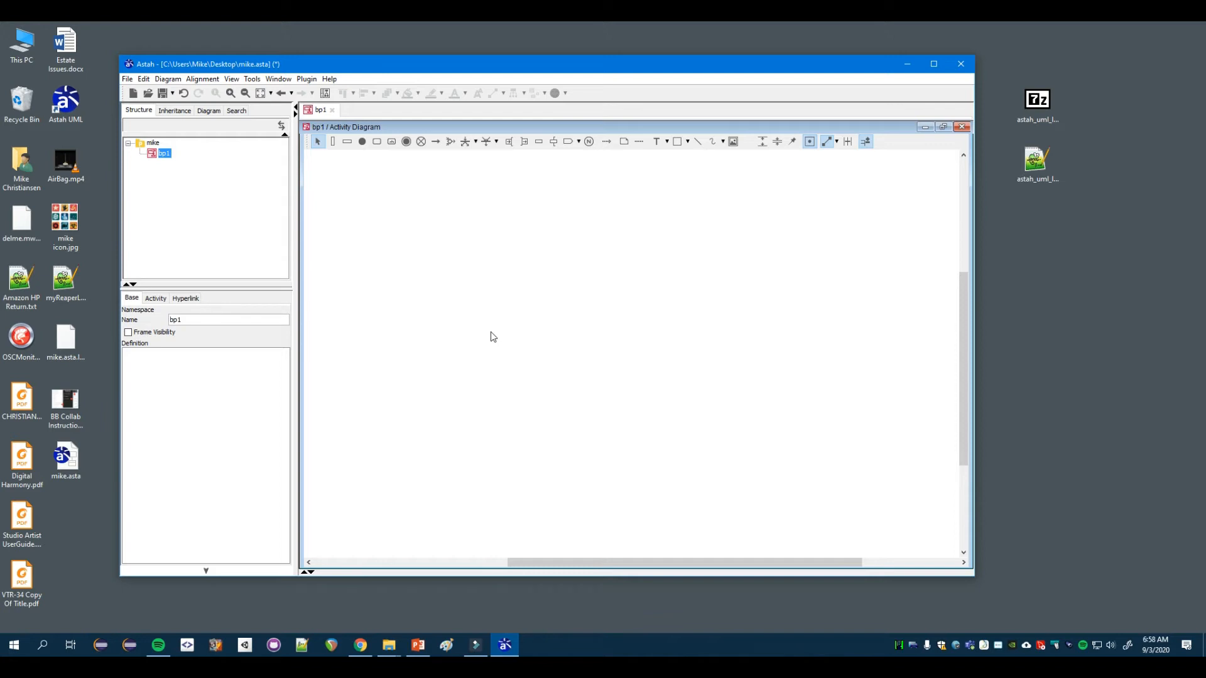
Place an initial node near the upper edge of the bp1 diagram.
click(364, 146)
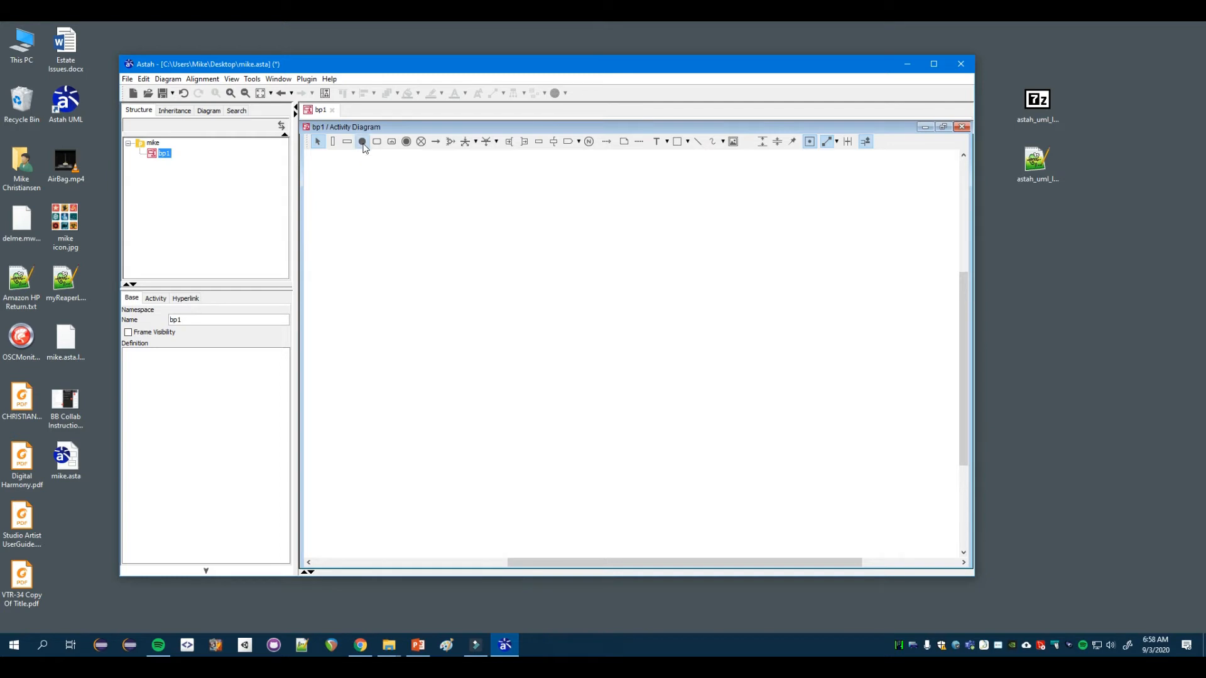
click(438, 195)
click(531, 304)
mouse_move(439, 202)
Place an action below the initial node and label it "Gather Ingredients and Utensiles".
click(378, 143)
click(419, 237)
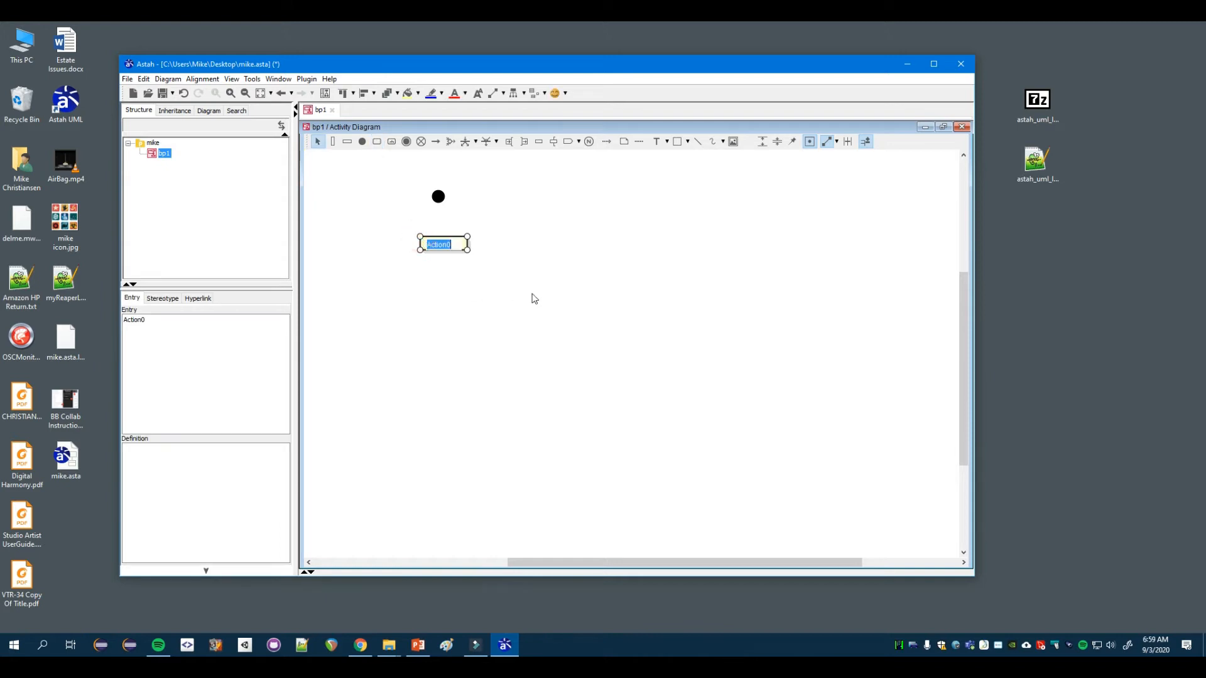
key(BackSpace)
key(super+e)
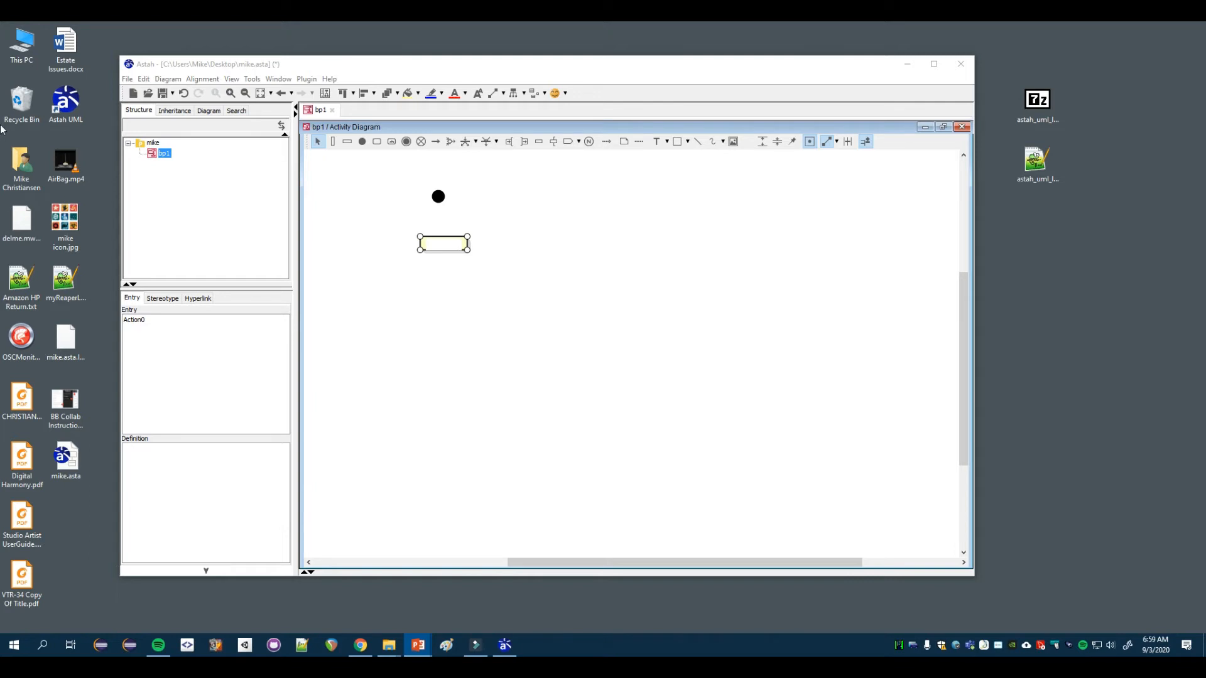
mouse_move(1, 101)
mouse_down()
mouse_move(425, 105)
mouse_move(2, 100)
mouse_up()
double_click(433, 243)
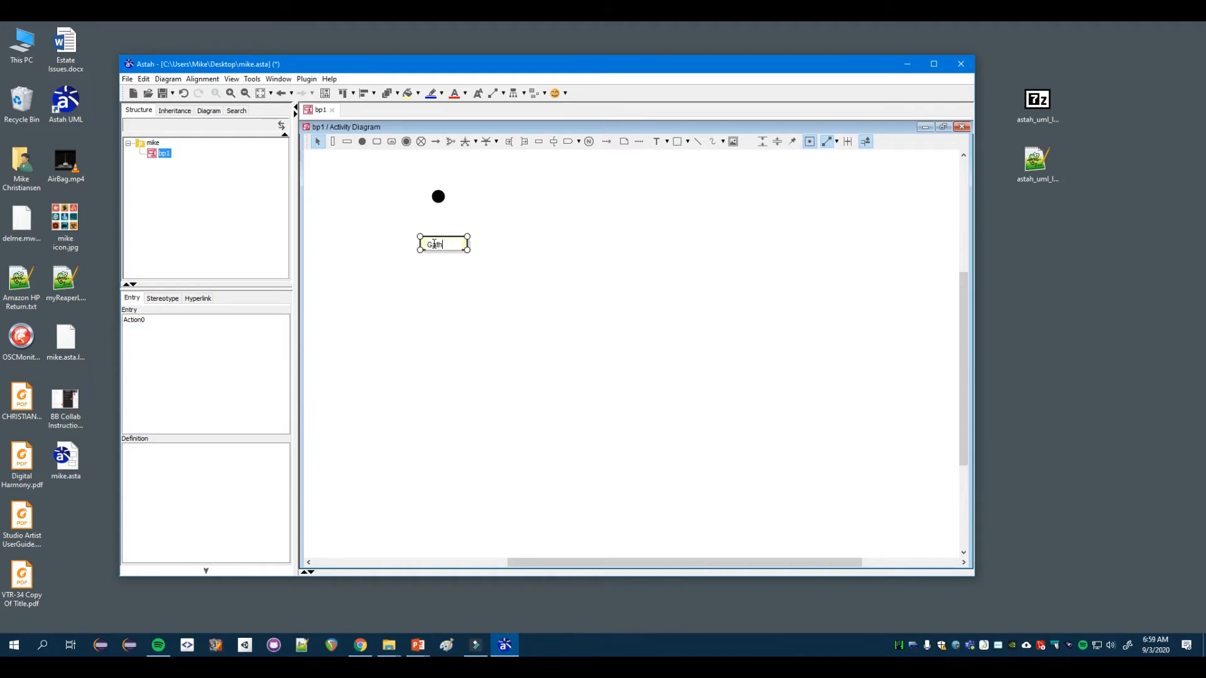
text(Gather Ingredients and Utensiles)
key(Return)
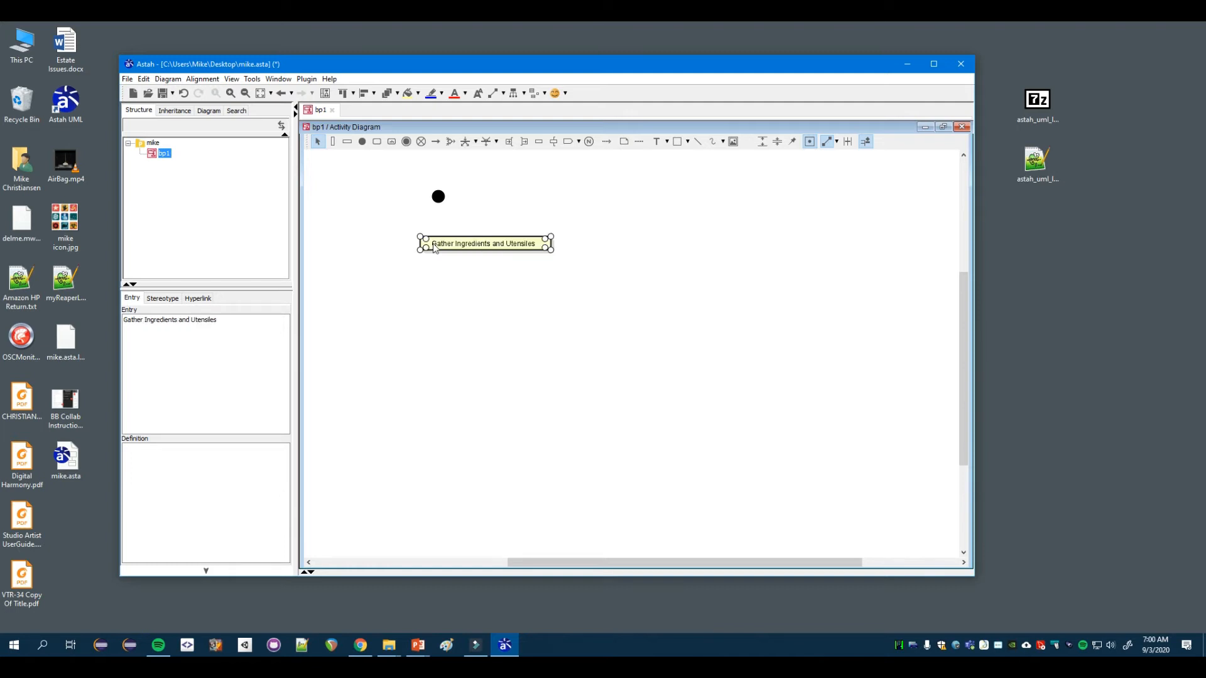
Connect the initial node to the "Gather Ingredients and Utensiles" action with a control flow and centre the action below the node.
drag(515, 245, 472, 236)
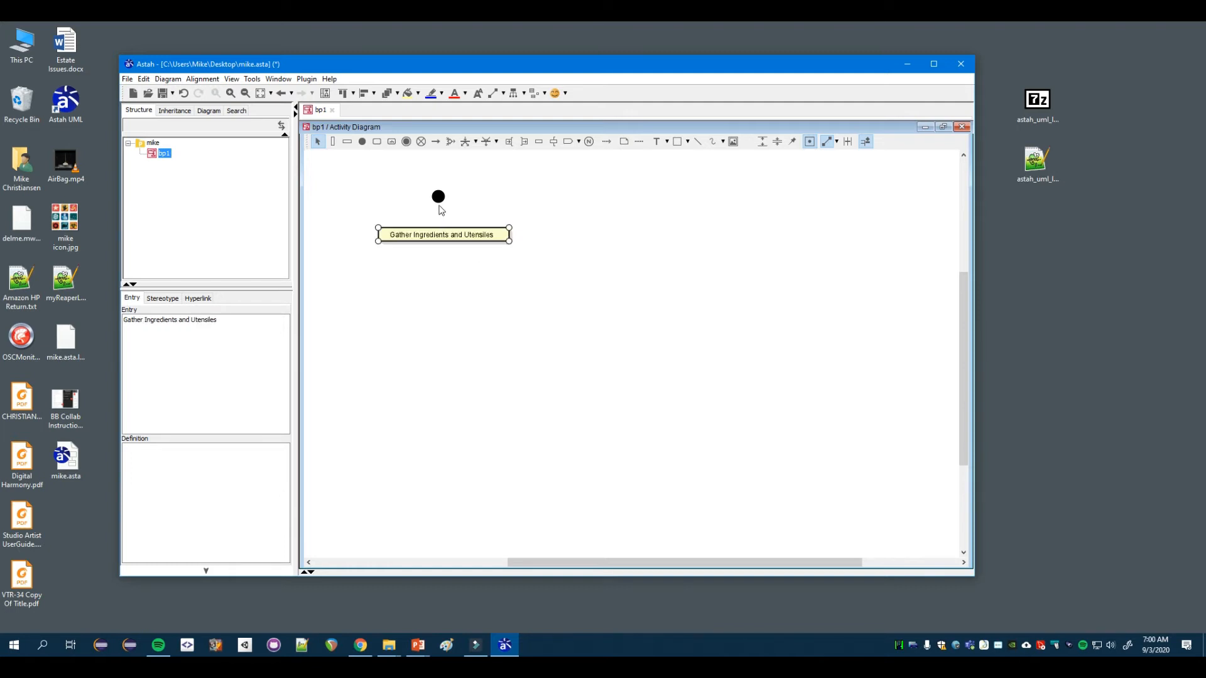
drag(450, 196, 468, 240)
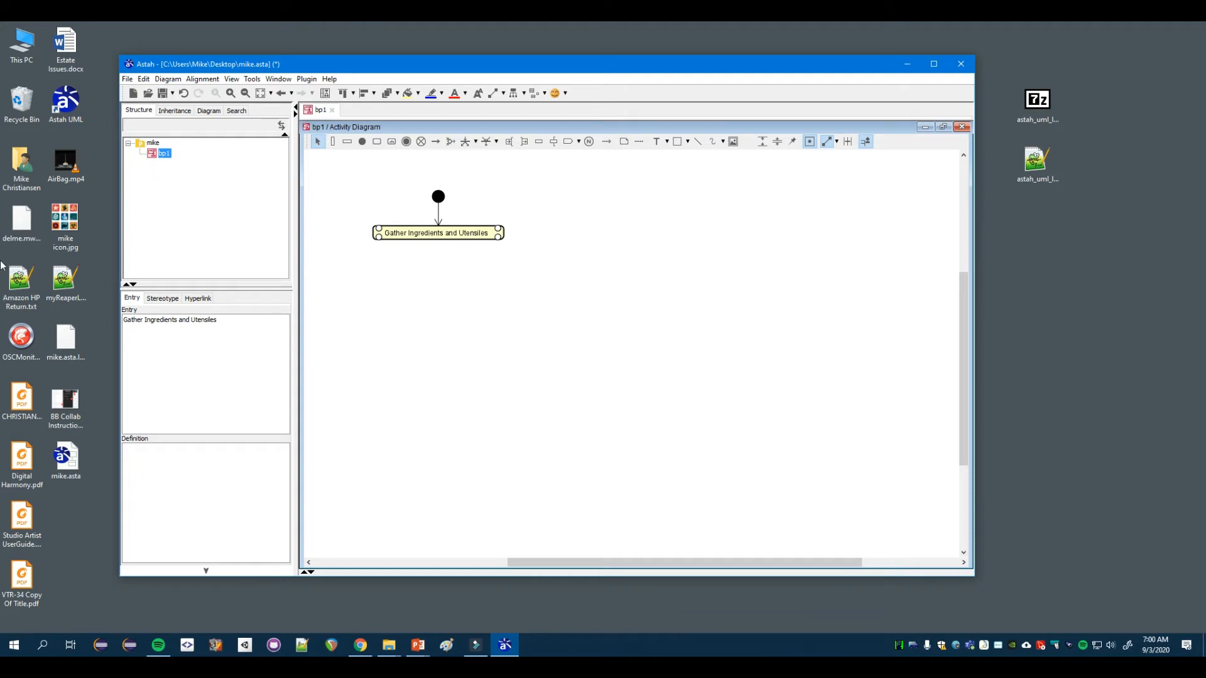
mouse_move(466, 233)
mouse_down()
mouse_move(489, 240)
mouse_move(457, 248)
mouse_up()
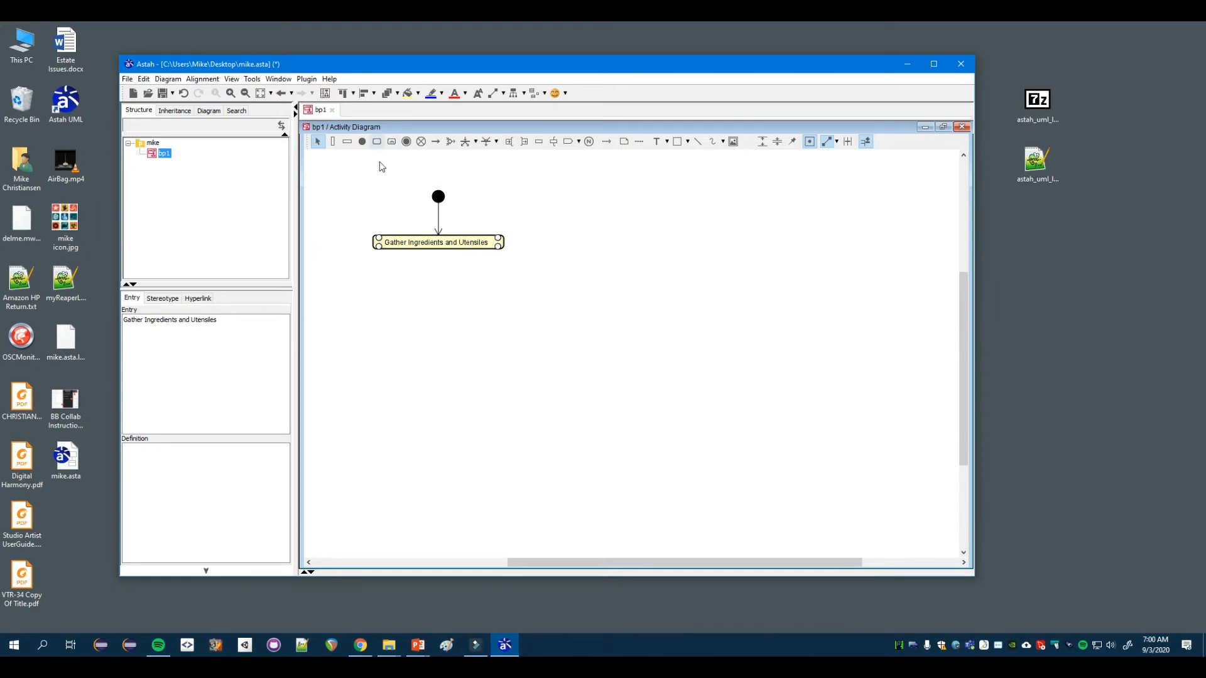
Add an action labelled "Preheat Oven to 350" below "Gather Ingredients and Utensiles" and connect a control flow from that action to it.
click(414, 323)
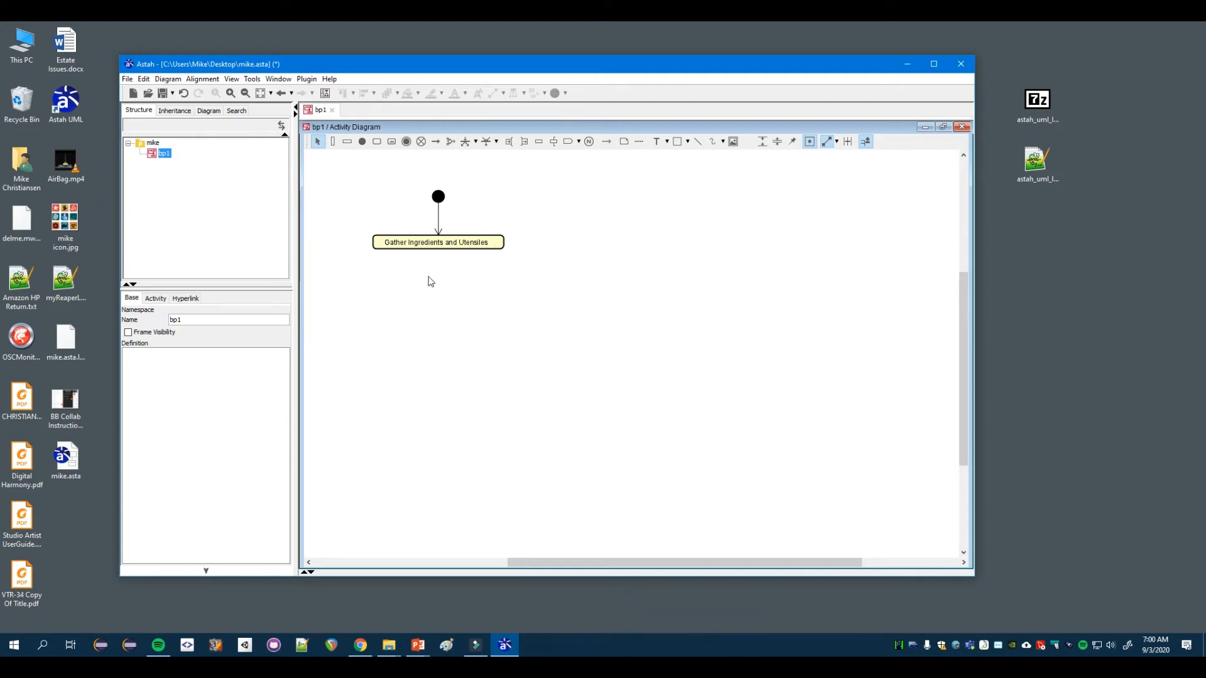
click(414, 297)
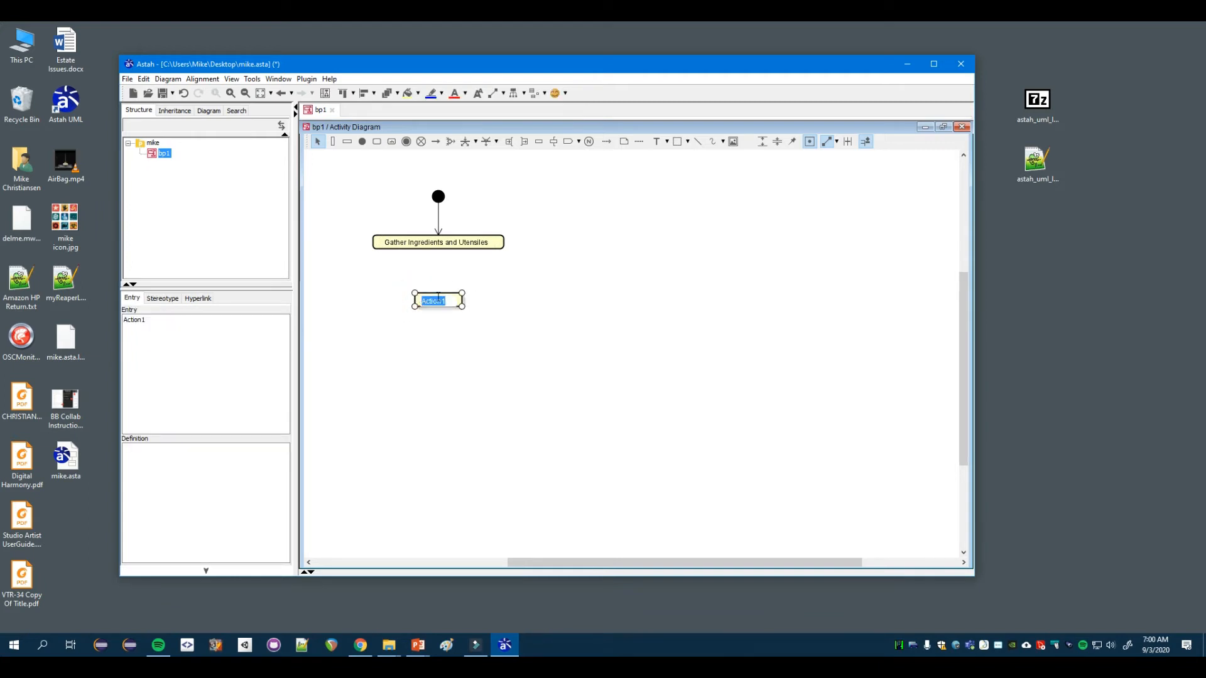
key(BackSpace)
text(Preheat Oven to 350)
key(Return)
drag(463, 303, 437, 289)
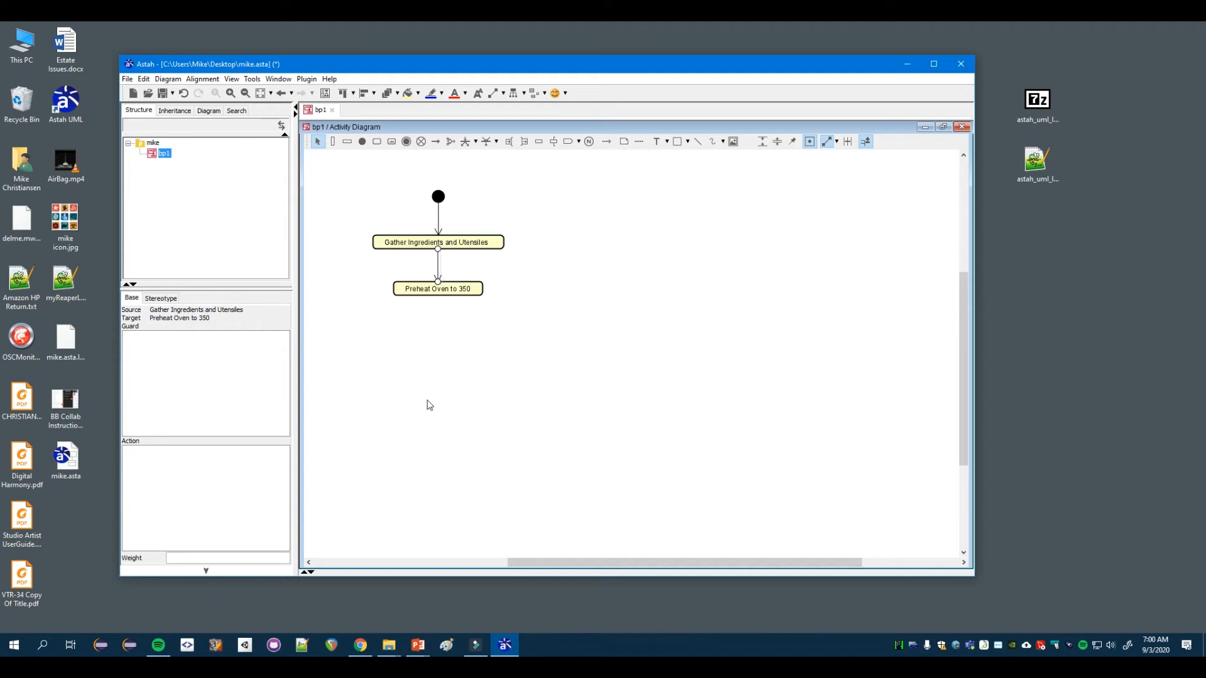
Add an action labelled "Oven at Temperature" below "Preheat Oven to 350", leaving a wider gap between them.
double_click(418, 376)
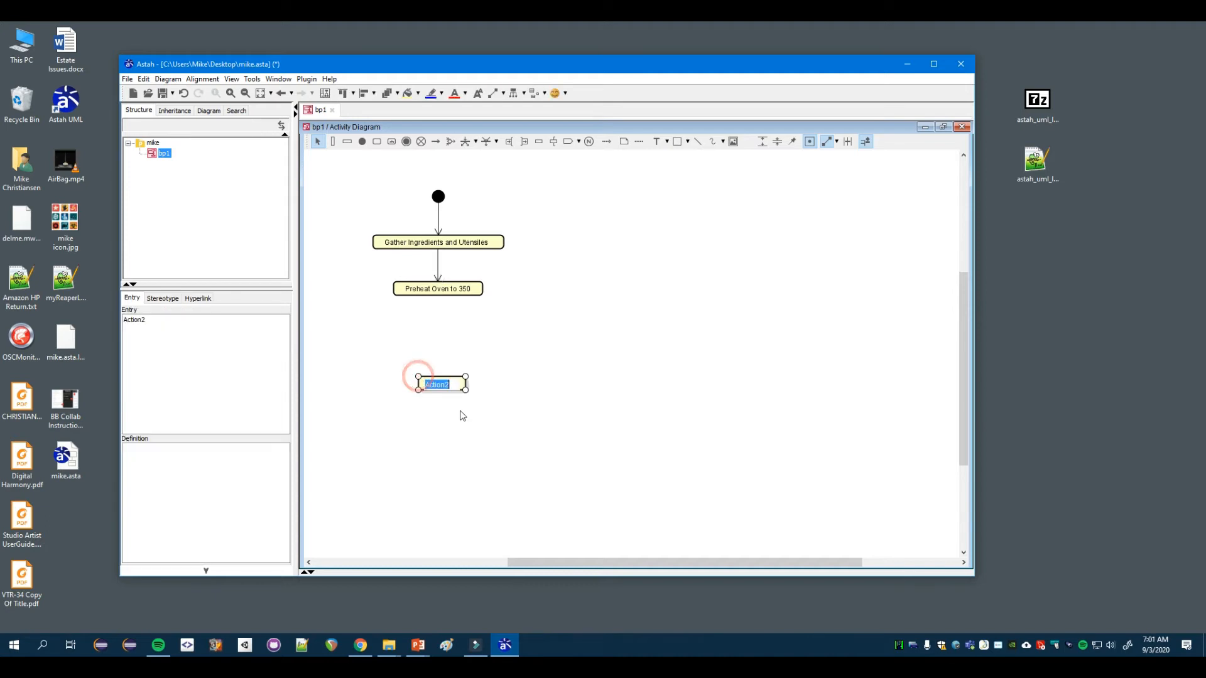
key(BackSpace)
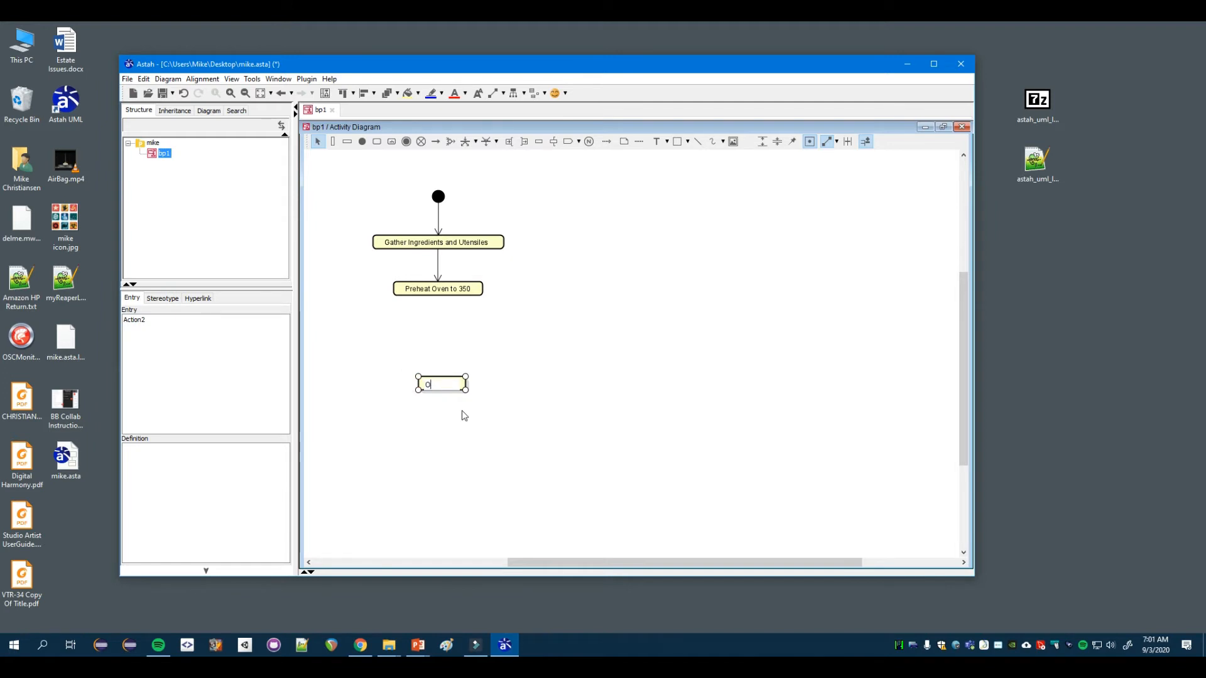
text(Oven at Temperature)
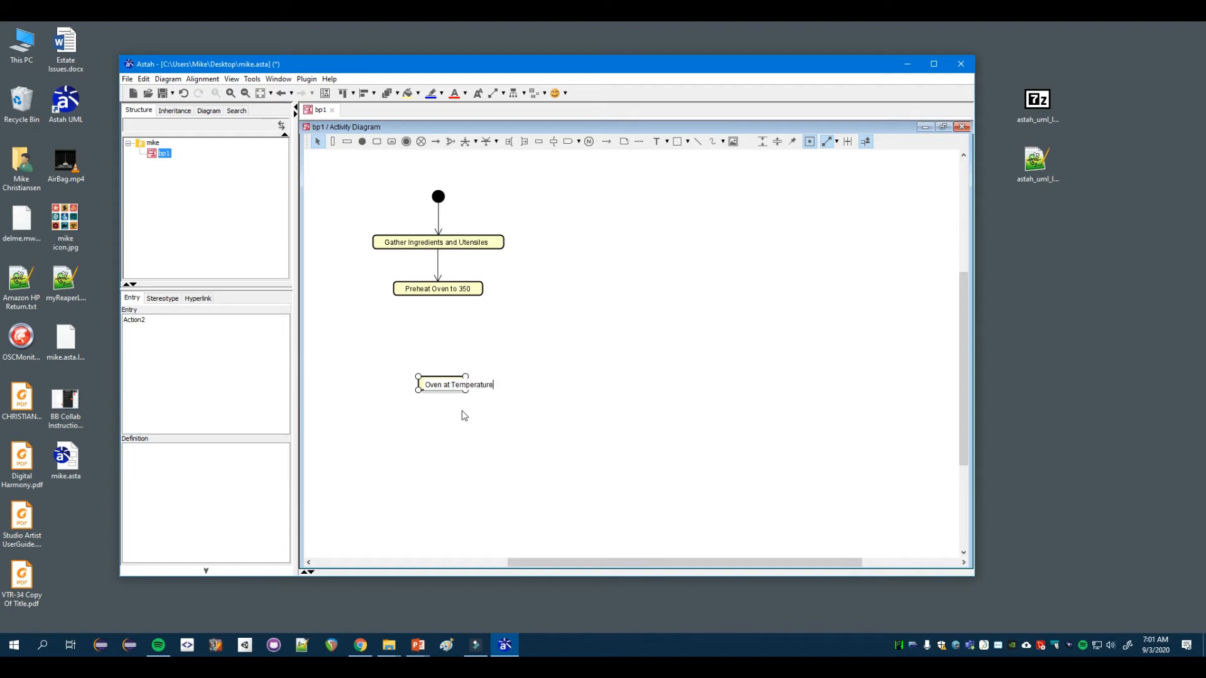
key(Return)
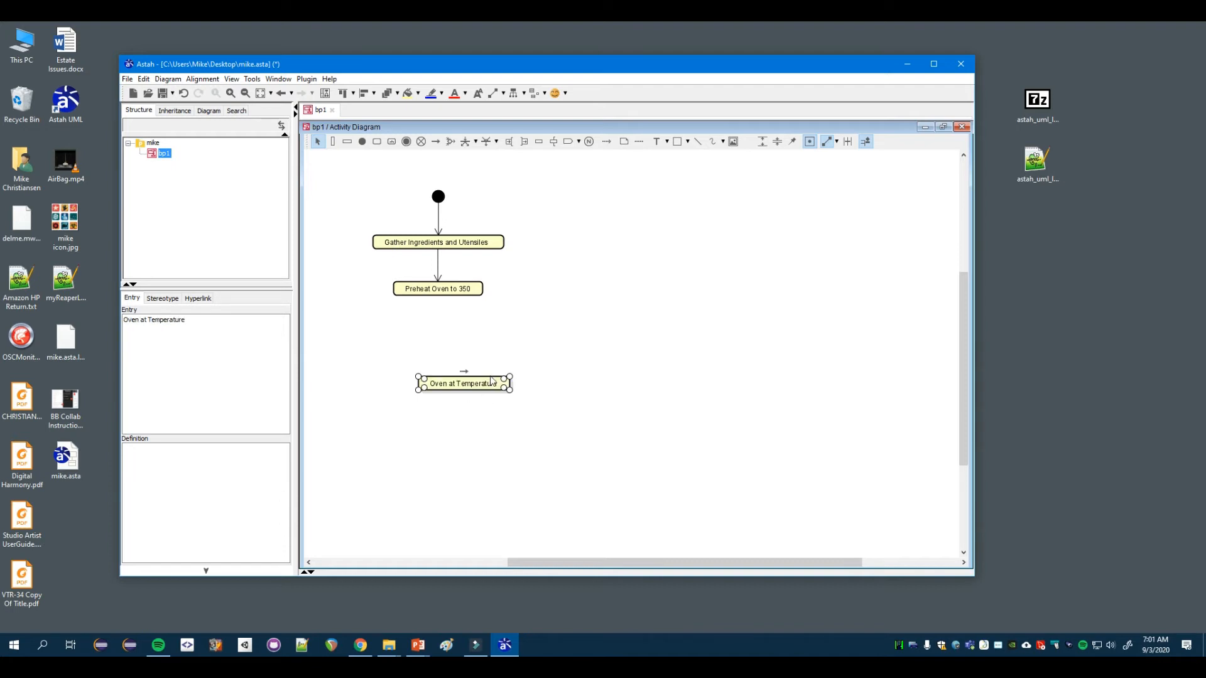
drag(474, 388, 442, 385)
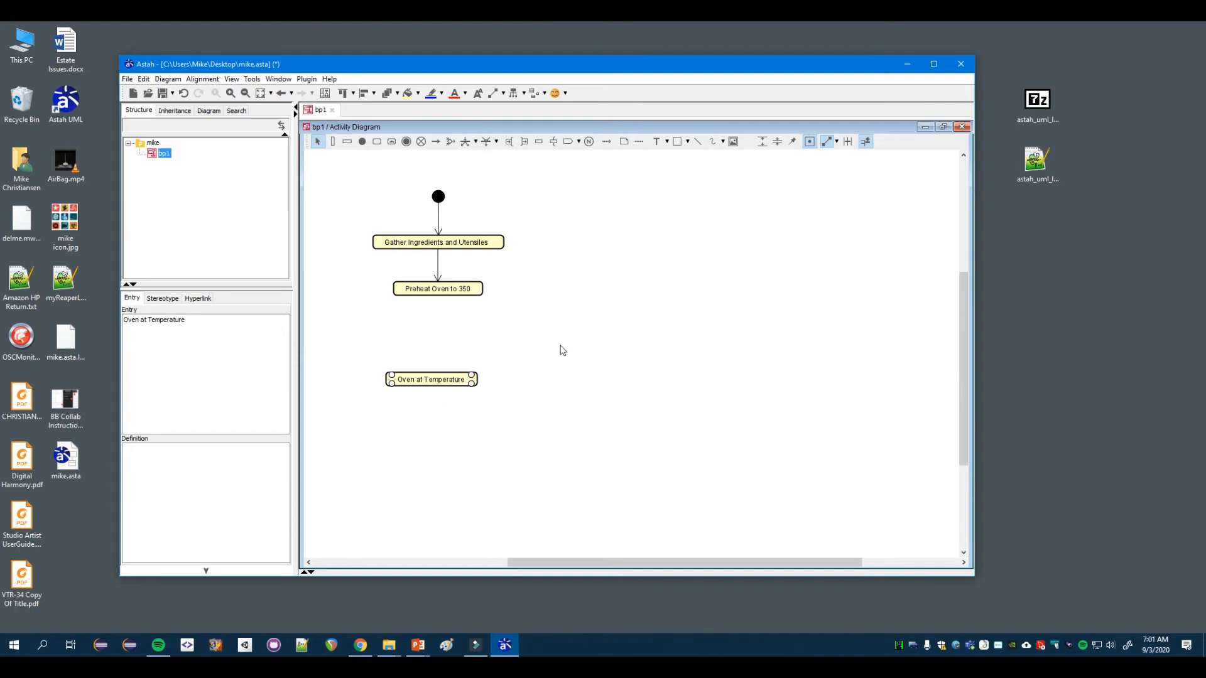
Draw a control flow from "Preheat Oven to 350" to "Oven at Temperature" and align the lower action beneath the upper one.
click(575, 306)
click(550, 322)
drag(550, 322, 658, 332)
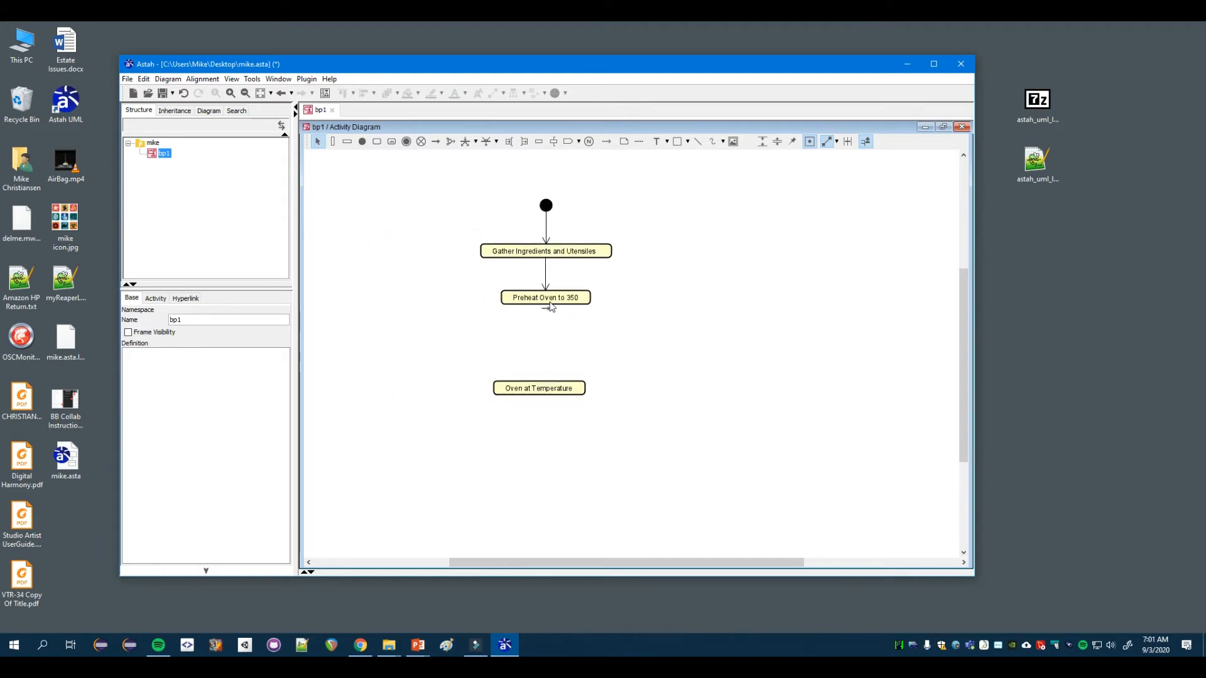
drag(549, 312, 558, 389)
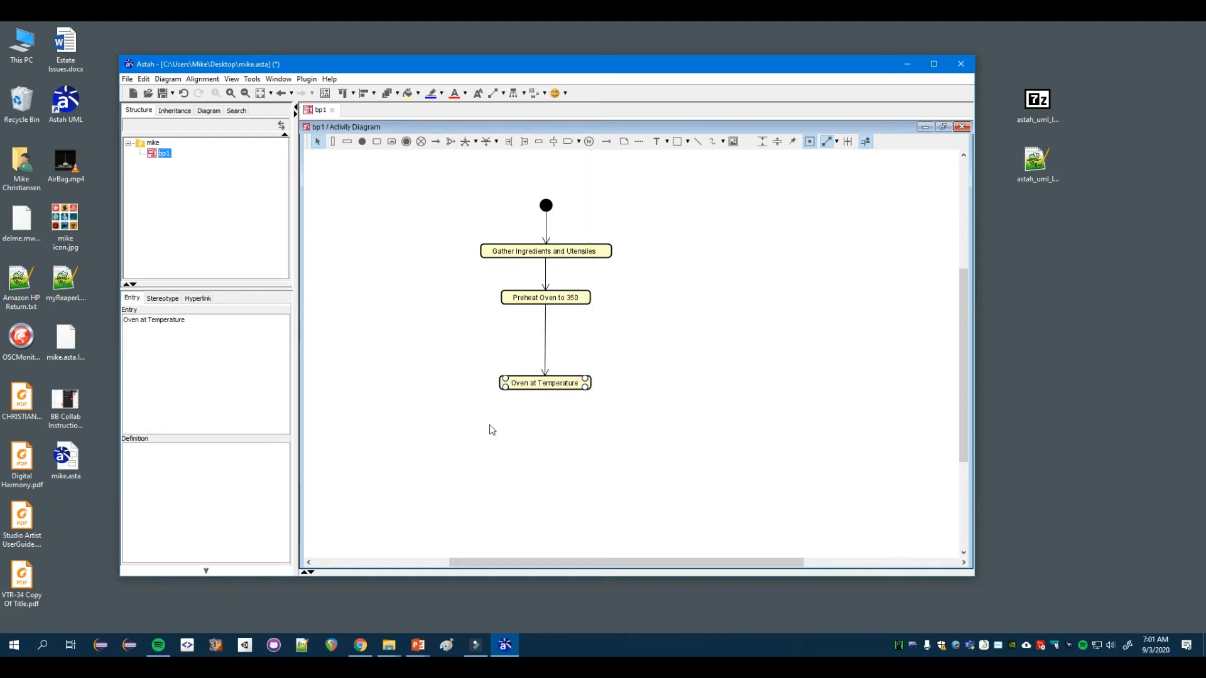
Add an action labelled "Wait 5 Min" to the left of "Oven at Temperature", level with it.
double_click(396, 383)
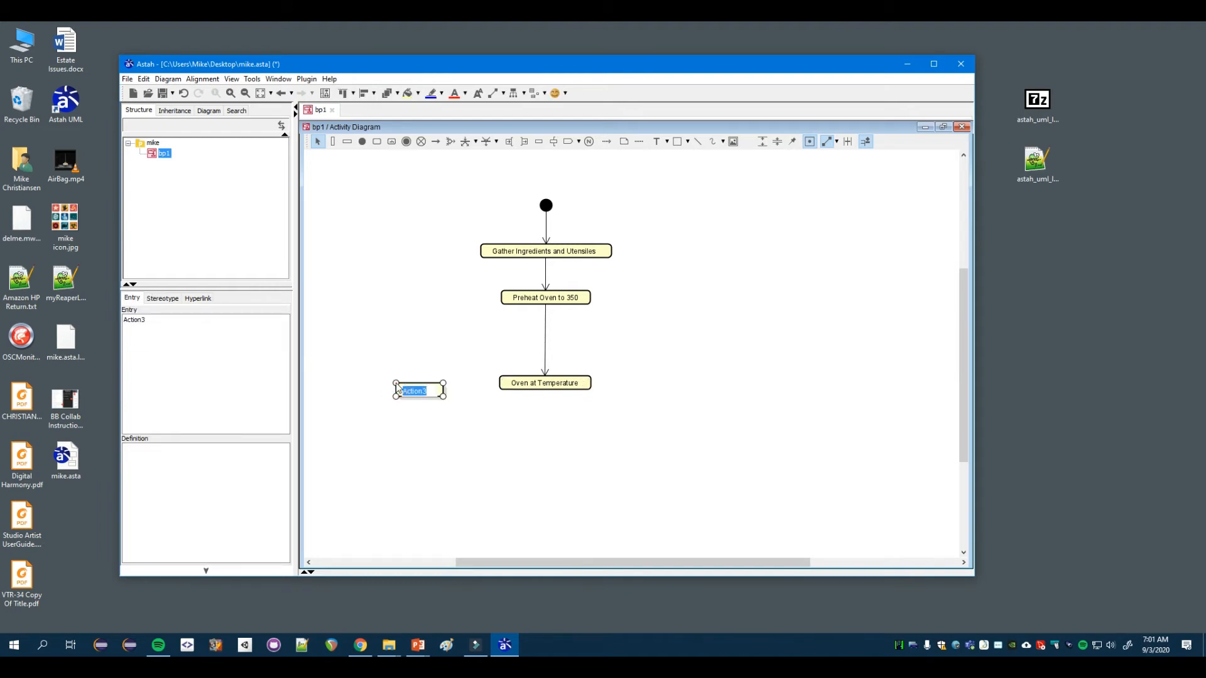
key(BackSpace)
click(501, 457)
drag(419, 391, 384, 384)
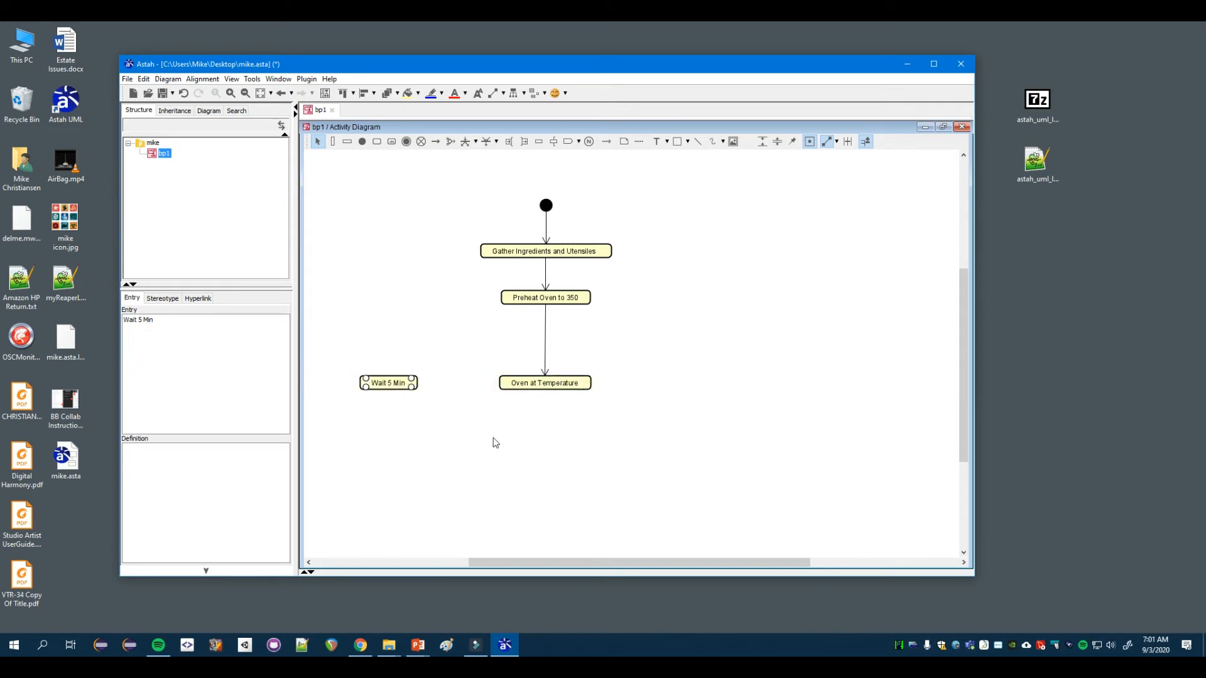
Add an action labelled "Place Pans in Oven" directly below "Oven at Temperature".
click(531, 437)
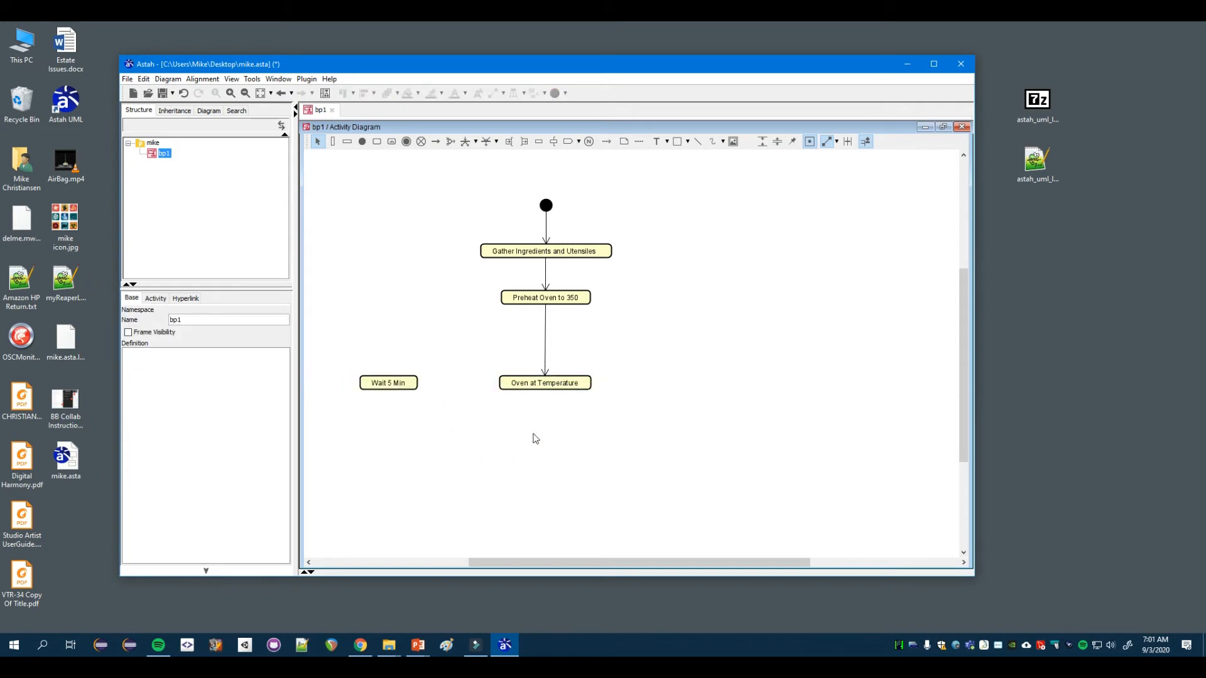
click(535, 438)
key(BackSpace)
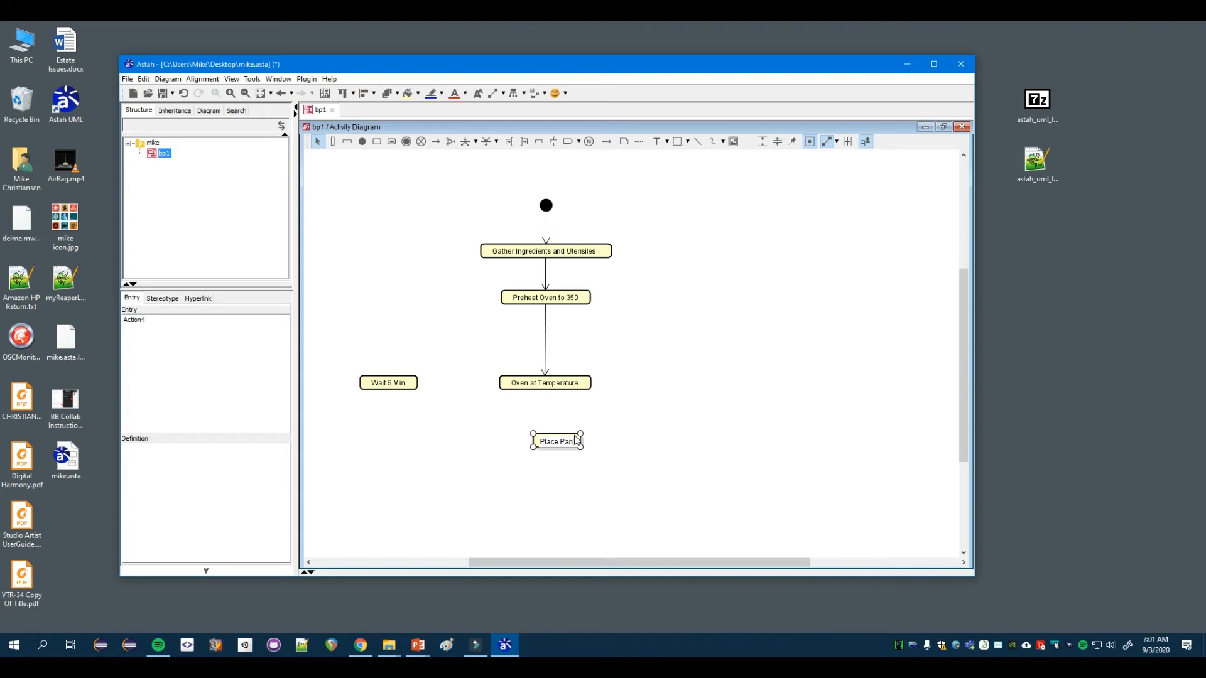
key(Return)
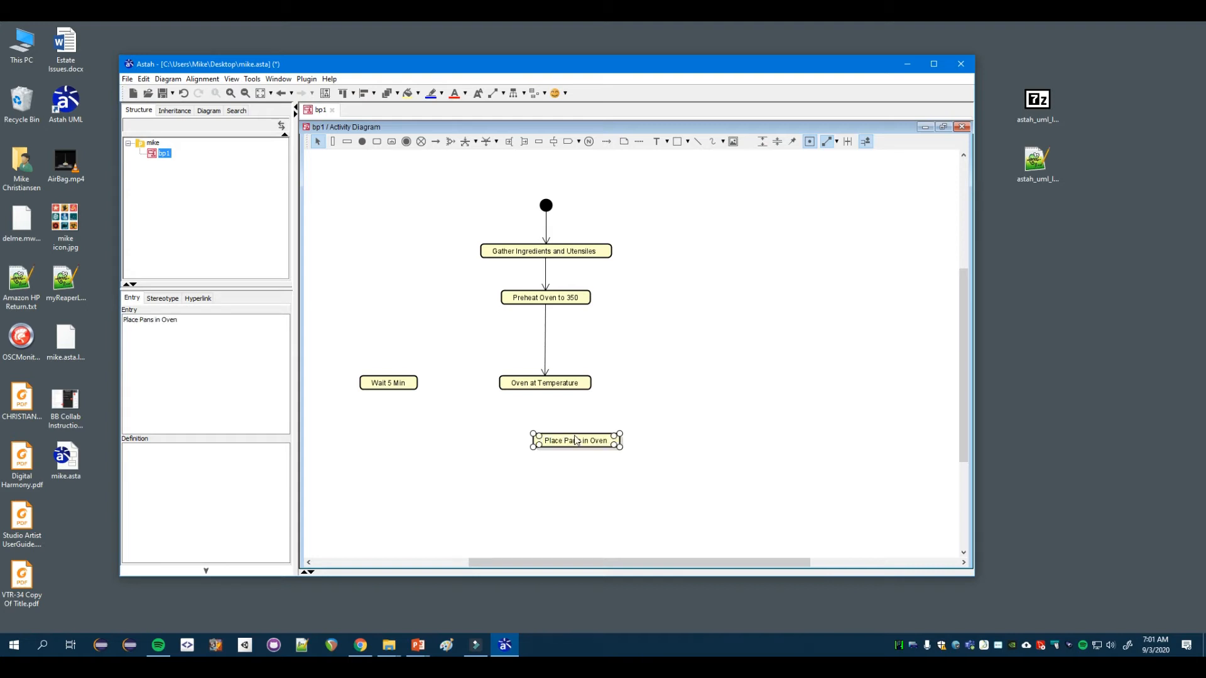
drag(576, 442, 543, 438)
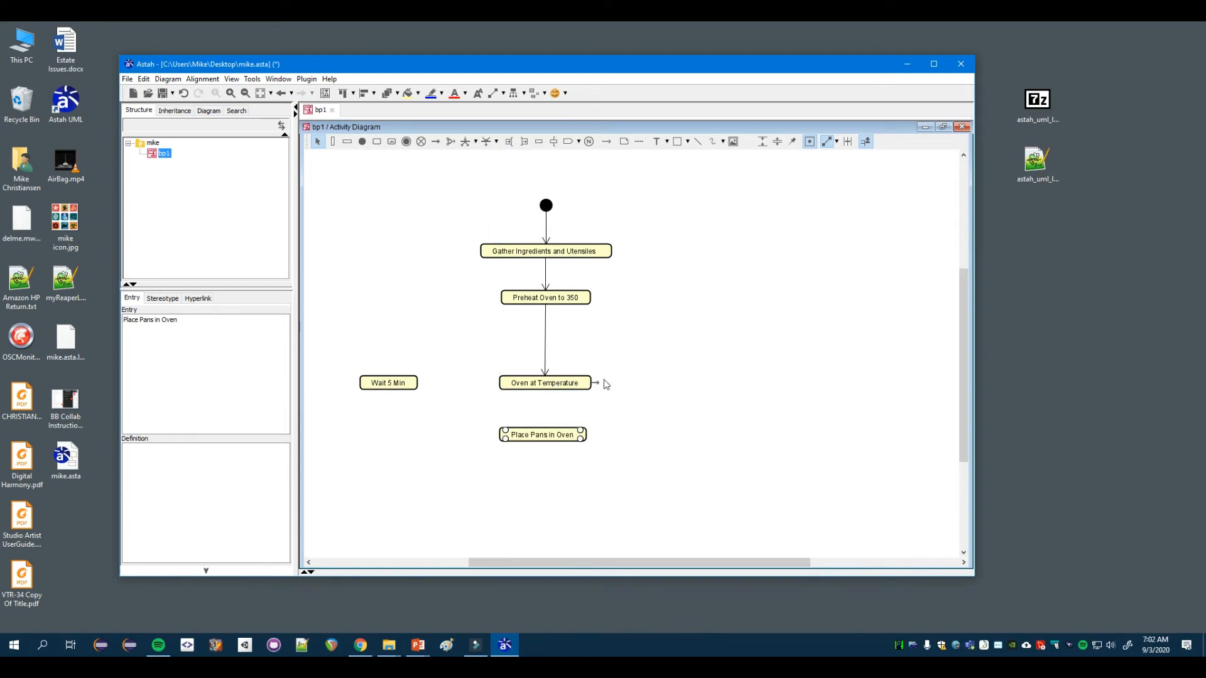
Connect "Oven at Temperature" to "Place Pans in Oven" and, with a downward bend, to "Wait 5 Min", straightening the flow to the pans action.
mouse_move(595, 382)
mouse_down()
mouse_move(565, 433)
mouse_move(543, 438)
mouse_up()
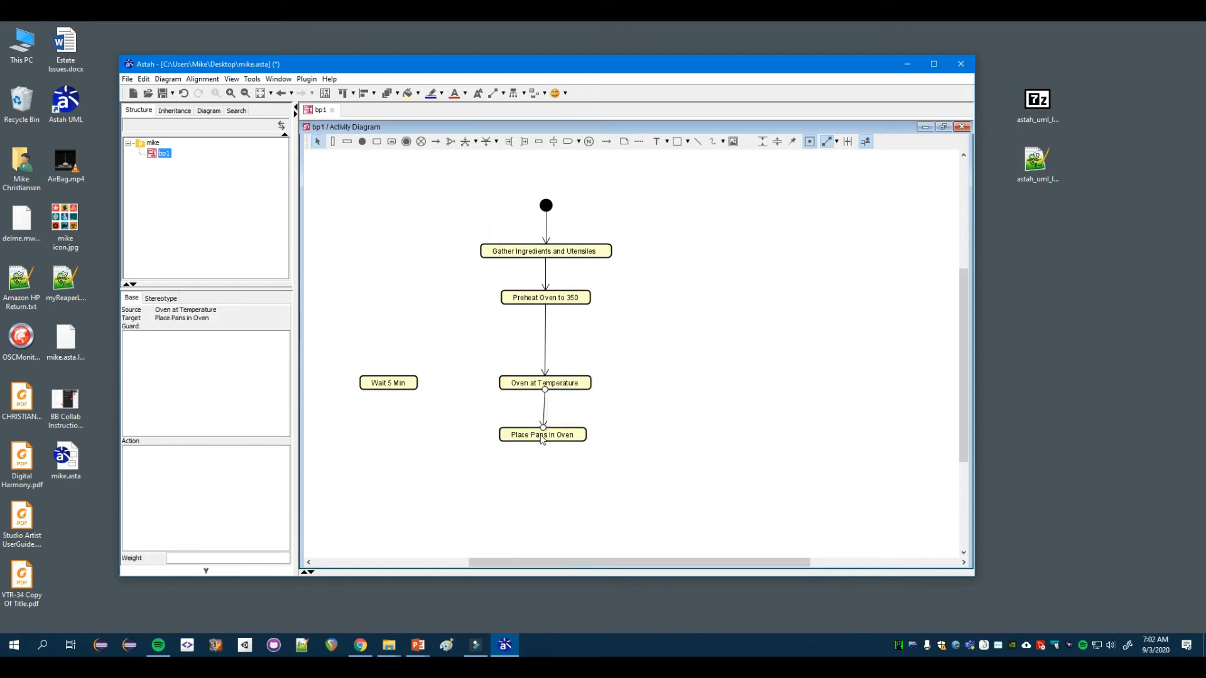
drag(595, 381, 454, 407)
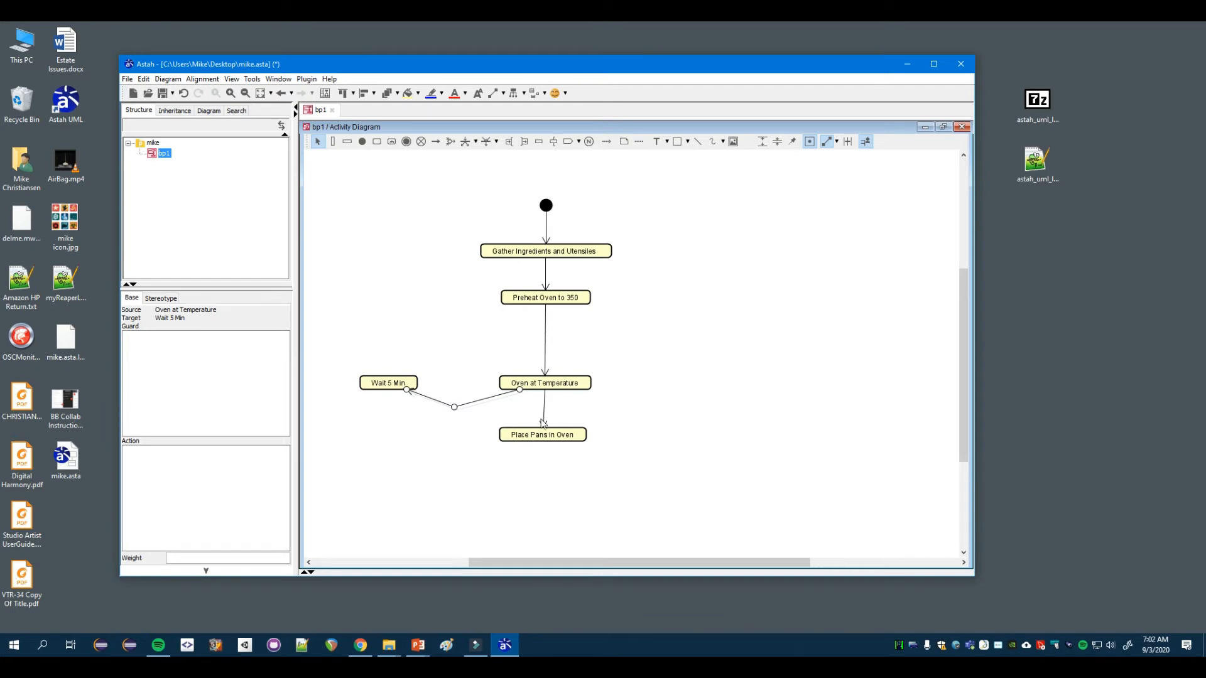
drag(557, 438, 534, 442)
click(679, 459)
click(691, 449)
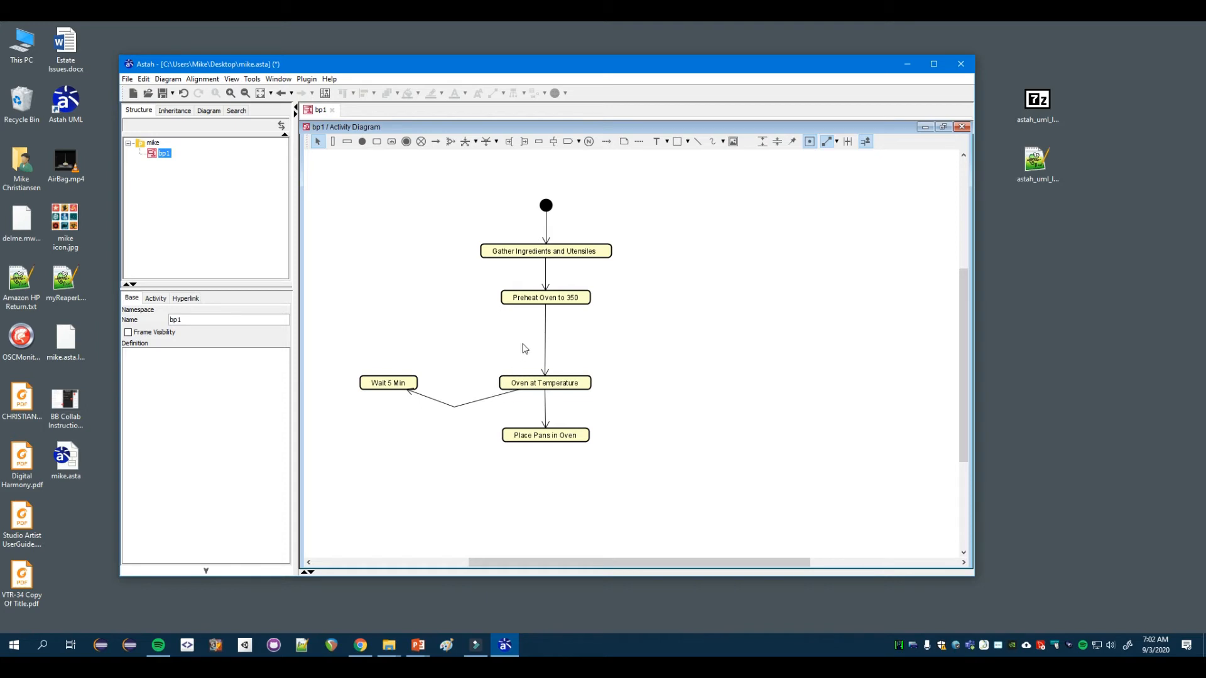
Set the guard to No on the flow to "Wait 5 Min" and Yes on the flow to "Place Pans in Oven", moving both labels off the lines.
click(467, 404)
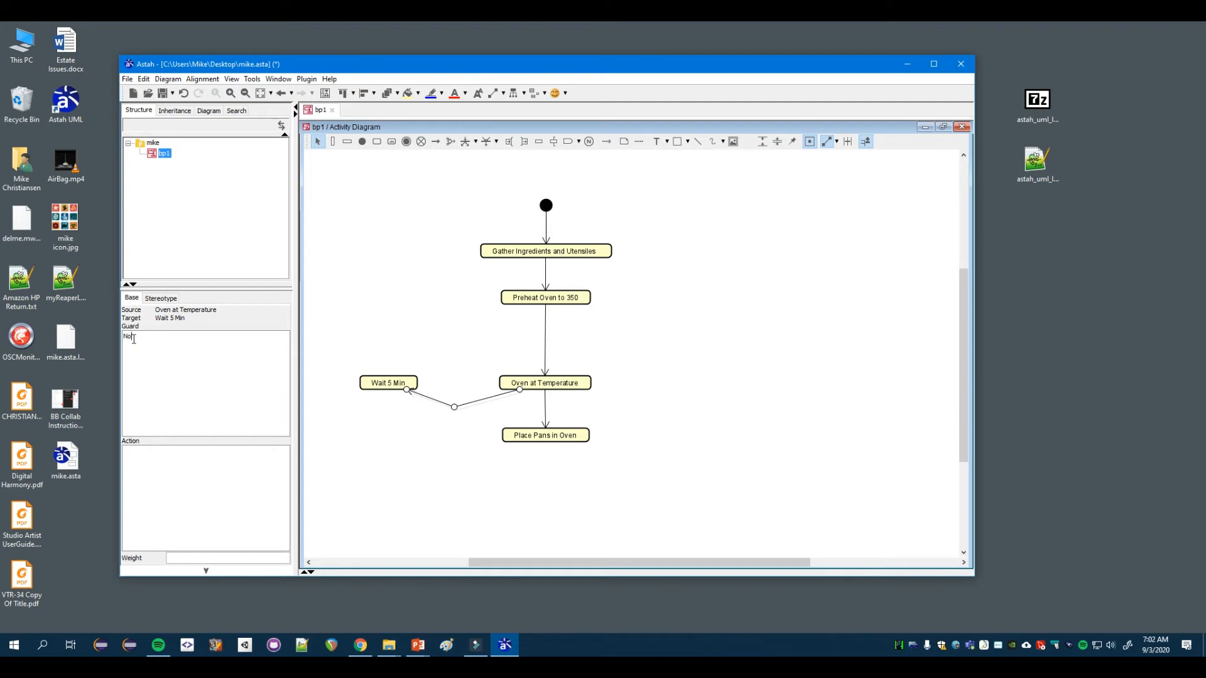
click(439, 489)
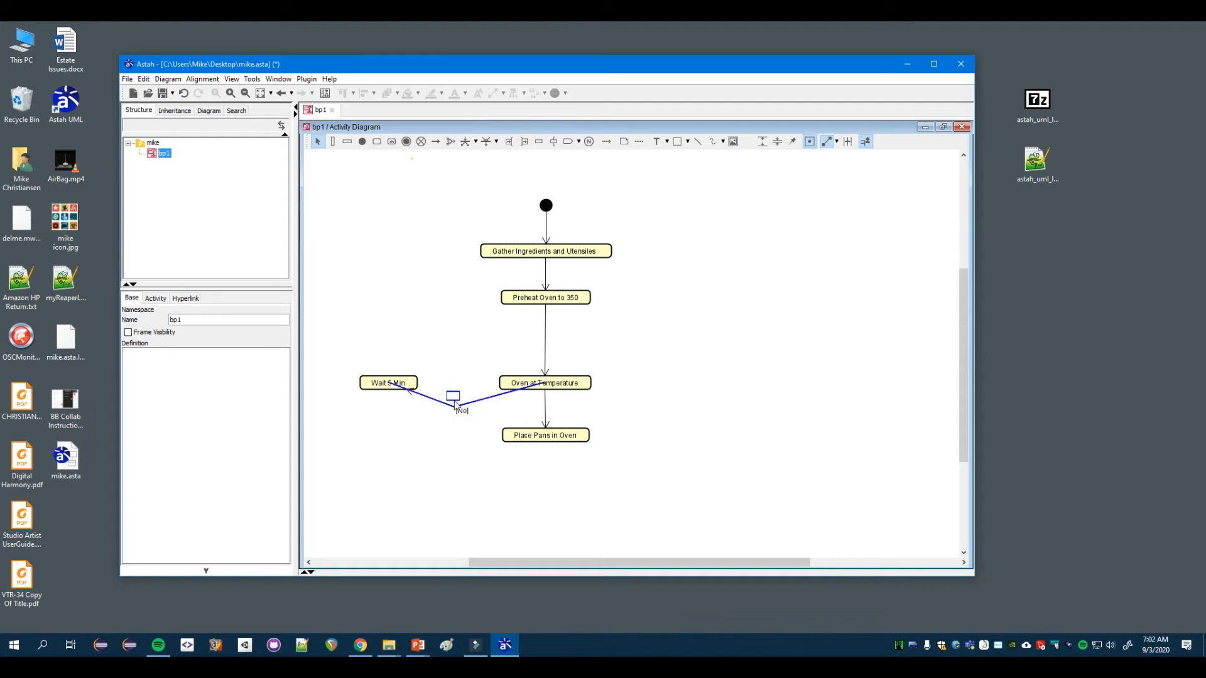
click(462, 403)
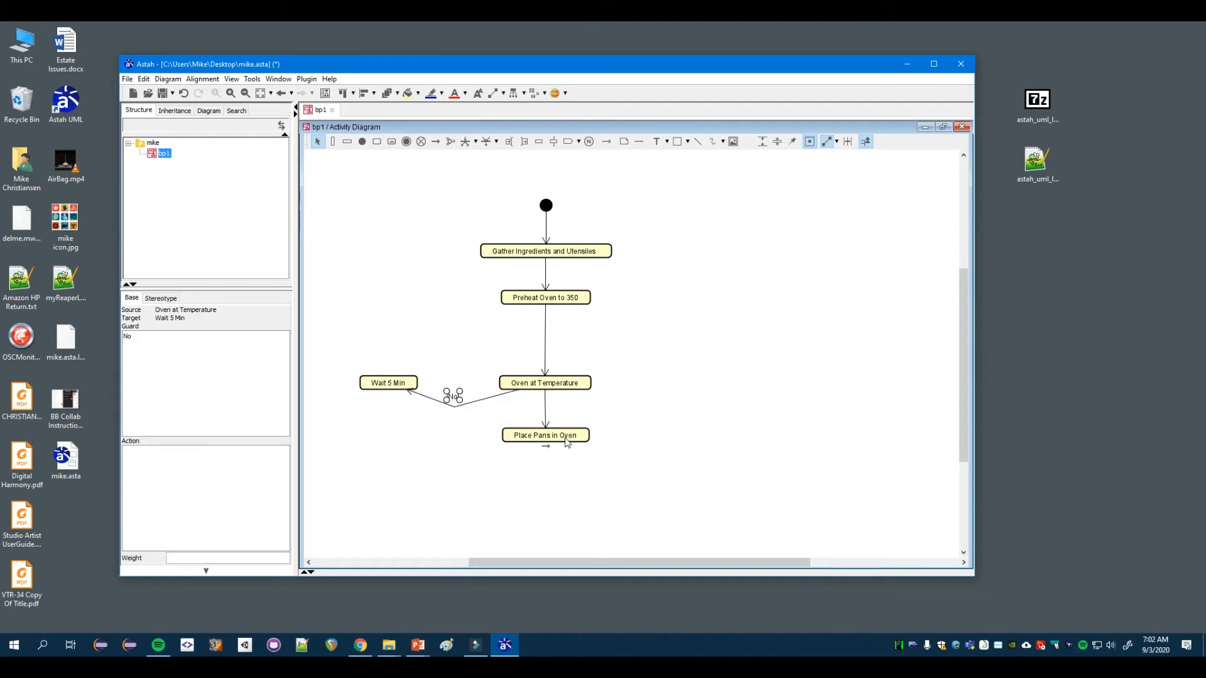
click(544, 416)
click(156, 352)
click(527, 489)
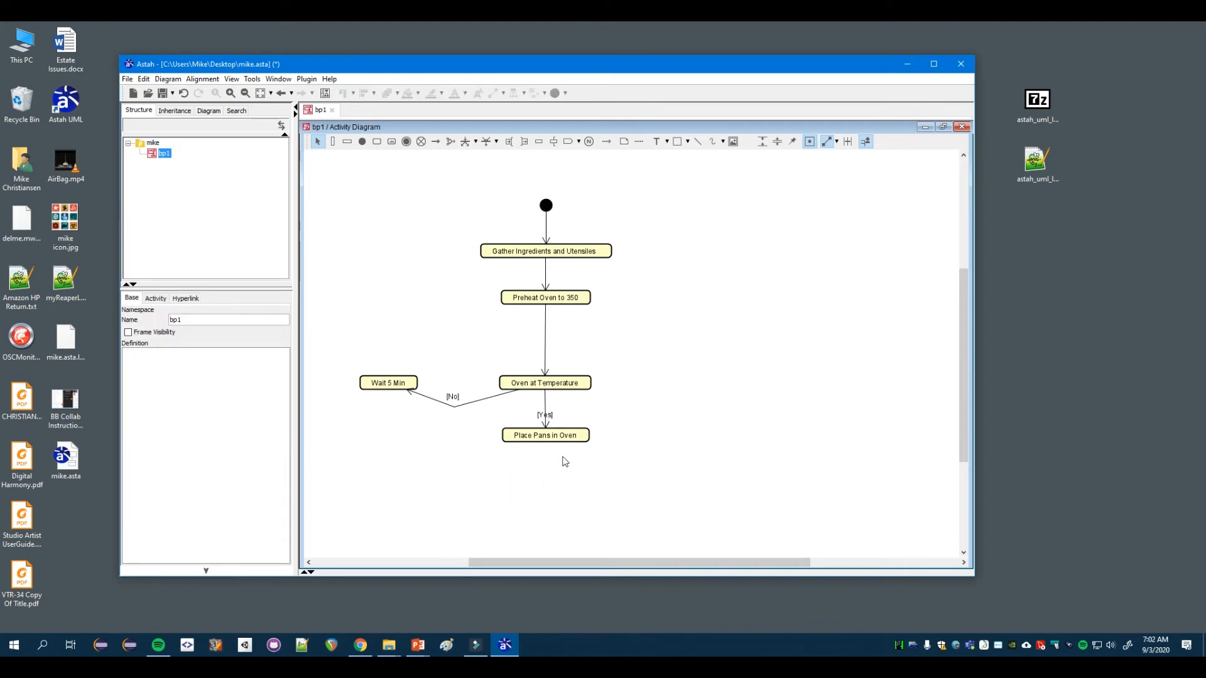
drag(548, 415, 564, 409)
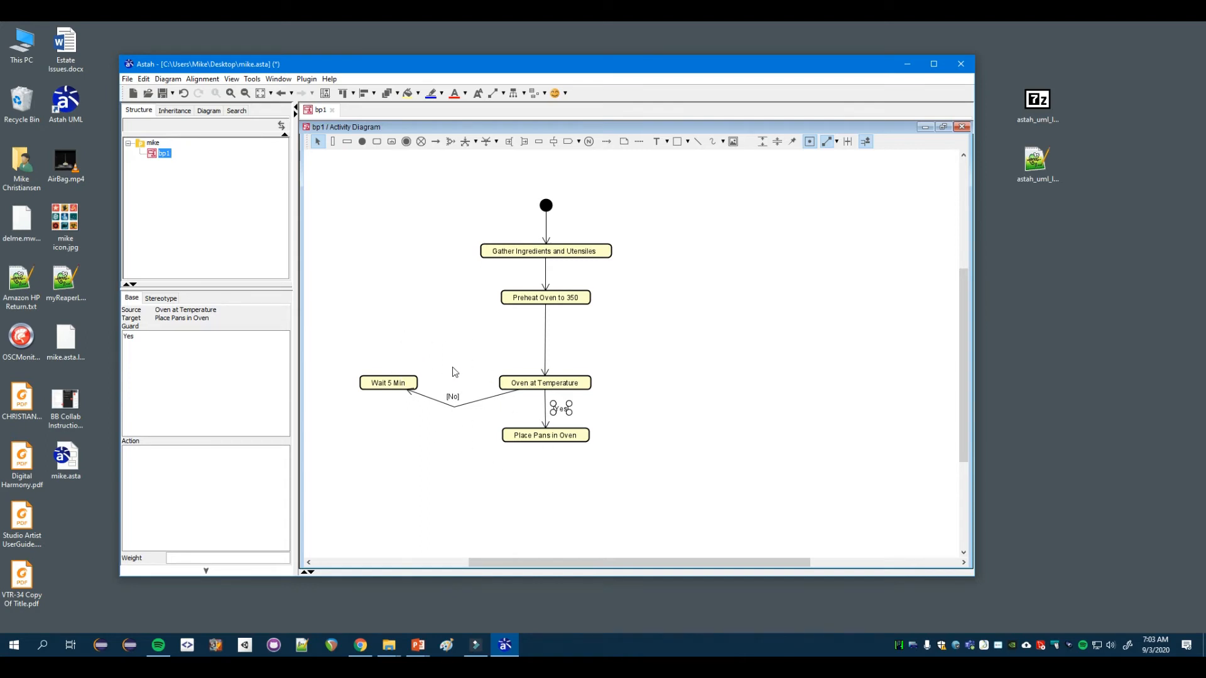
Draw a return flow from "Wait 5 Min" to "Oven at Temperature" with an upward bend.
drag(424, 386, 459, 370)
click(714, 436)
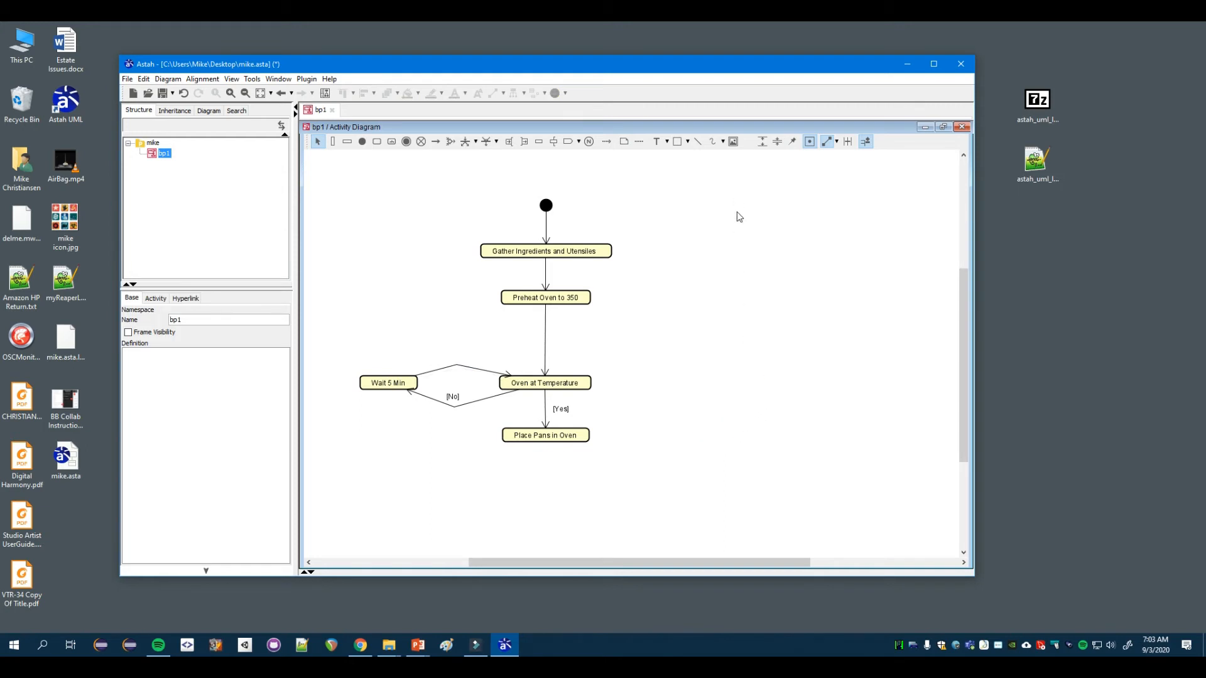
Add an action labelled "Set Timer" on the right side of the diagram, level with "Gather Ingredients and Utensiles".
click(743, 234)
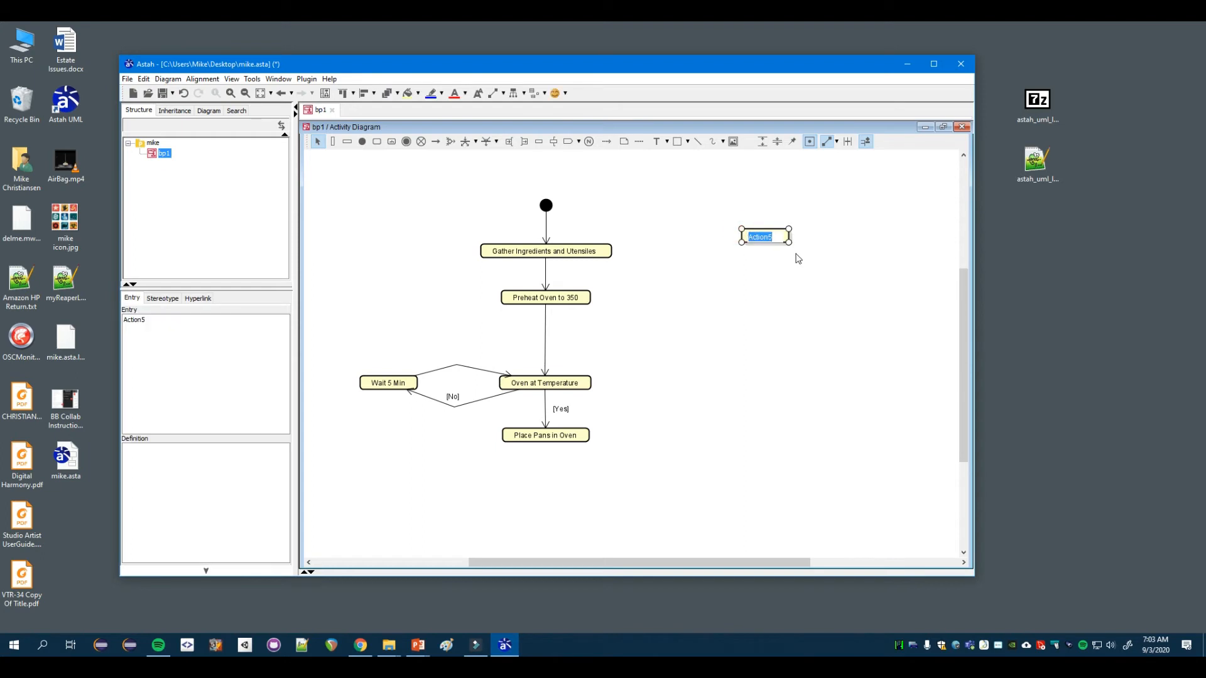
text(Set Timer)
key(Return)
drag(765, 242, 757, 256)
Connect "Place Pans in Oven" to "Set Timer" with a flow routed in right-angled segments, and shift "Set Timer" slightly right.
drag(595, 434, 757, 255)
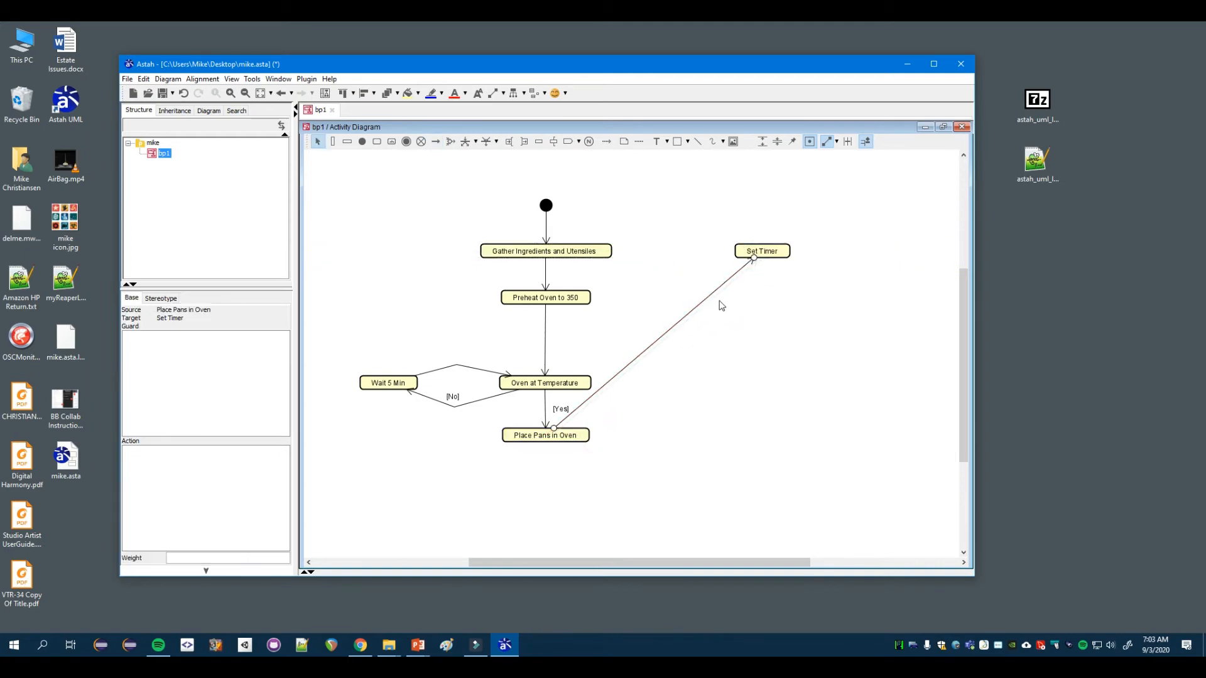
drag(710, 295, 683, 253)
drag(603, 355, 685, 434)
drag(776, 257, 804, 258)
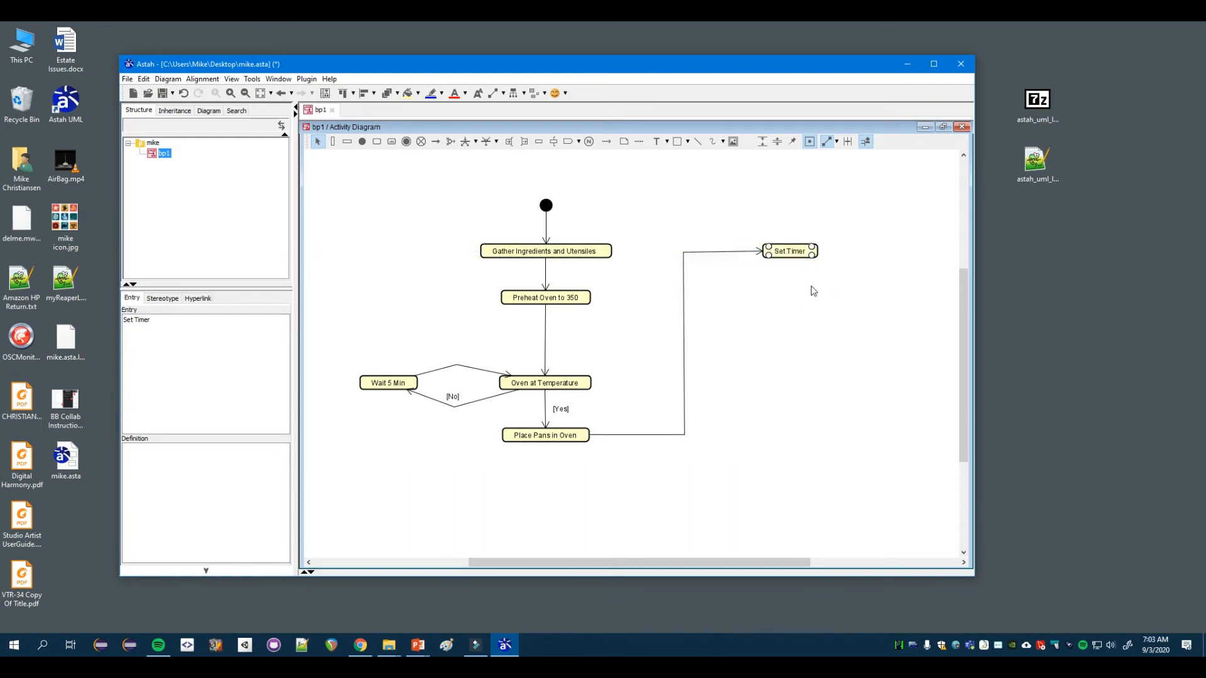
Place a horizontal fork node below "Set Timer" and connect a control flow from "Set Timer" to it.
click(475, 141)
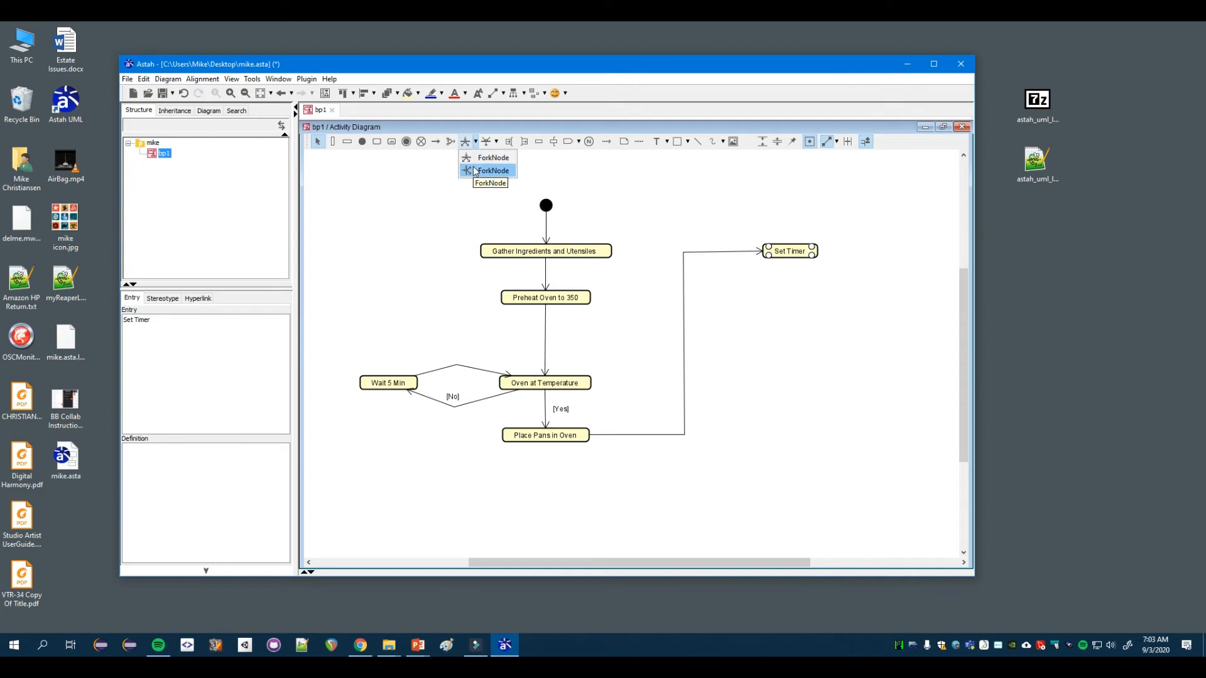
click(482, 157)
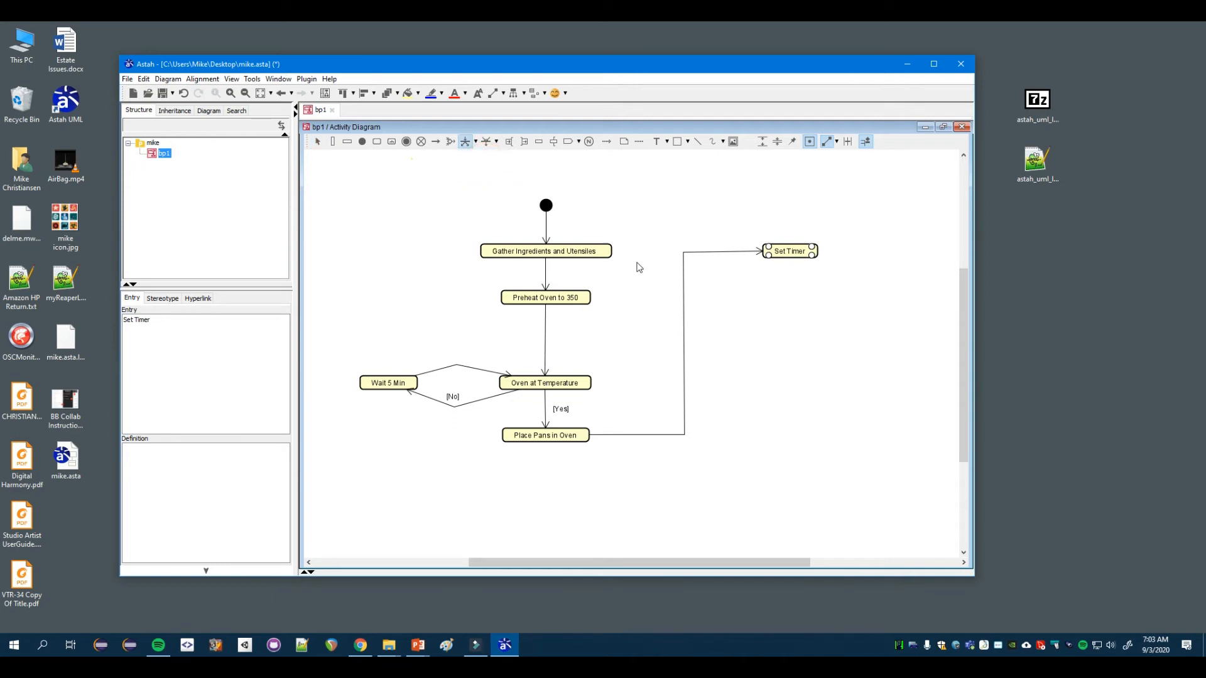
click(784, 297)
drag(798, 301, 789, 293)
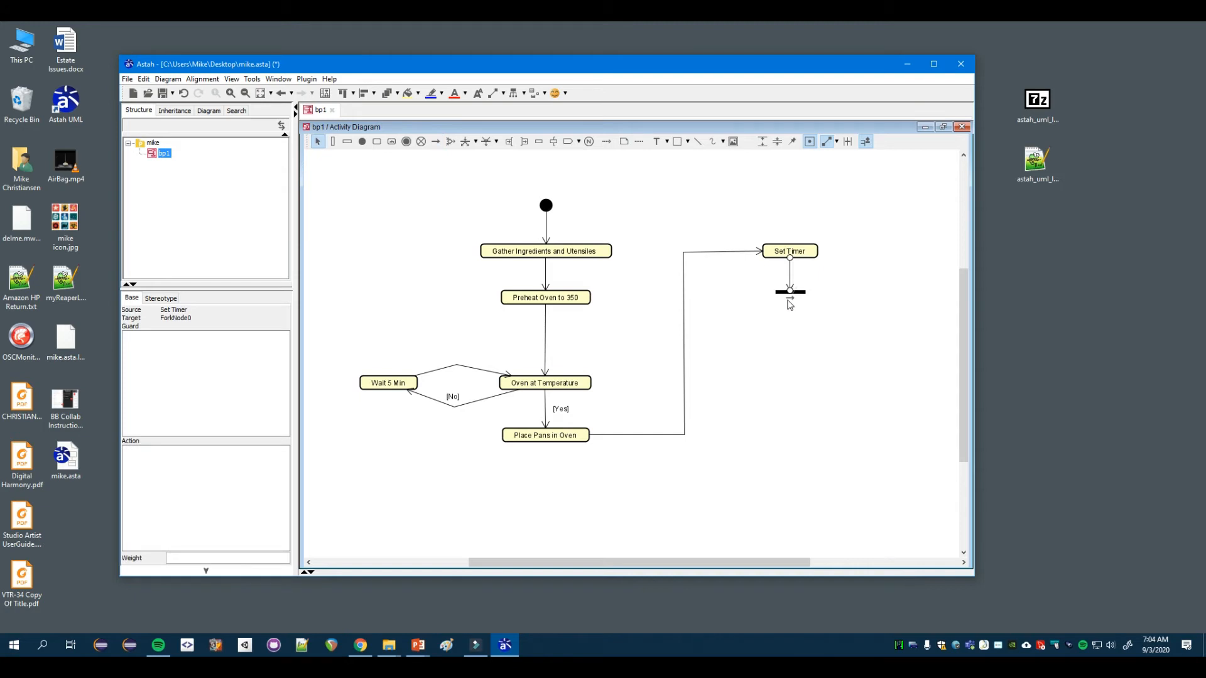
Add an action labelled "Combine Frosting Ingredients" and position it below and to the left of the fork node.
double_click(740, 337)
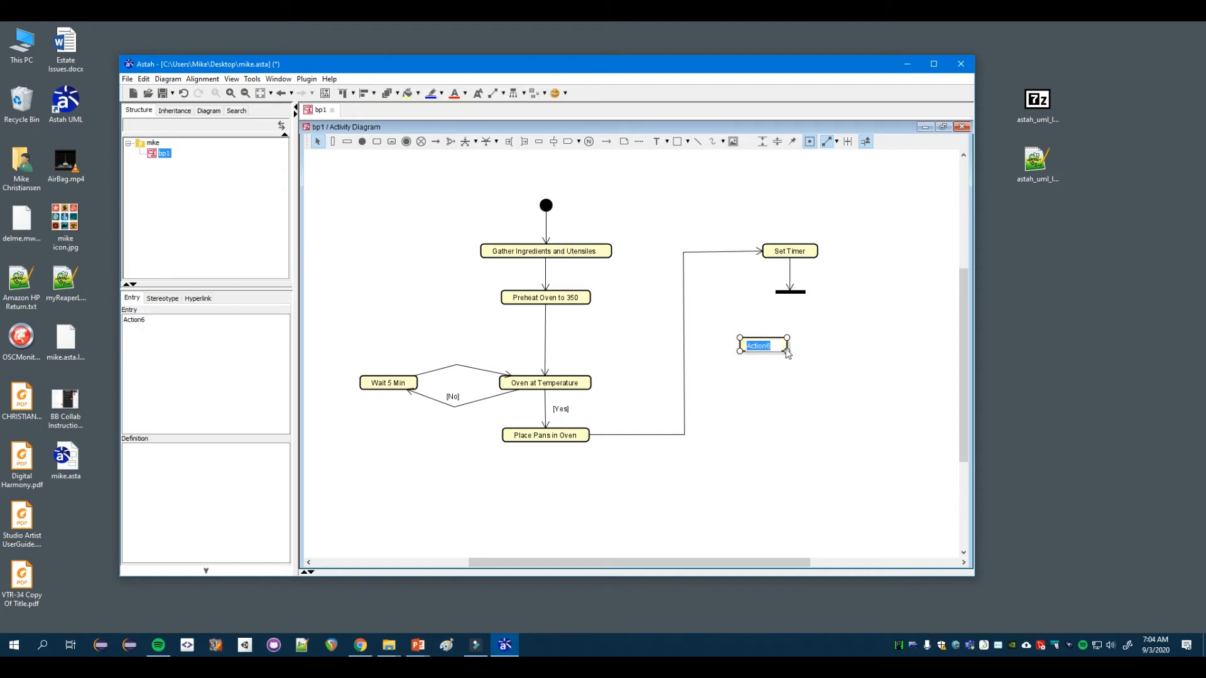
text(Combine Frosting Ingredients)
key(Return)
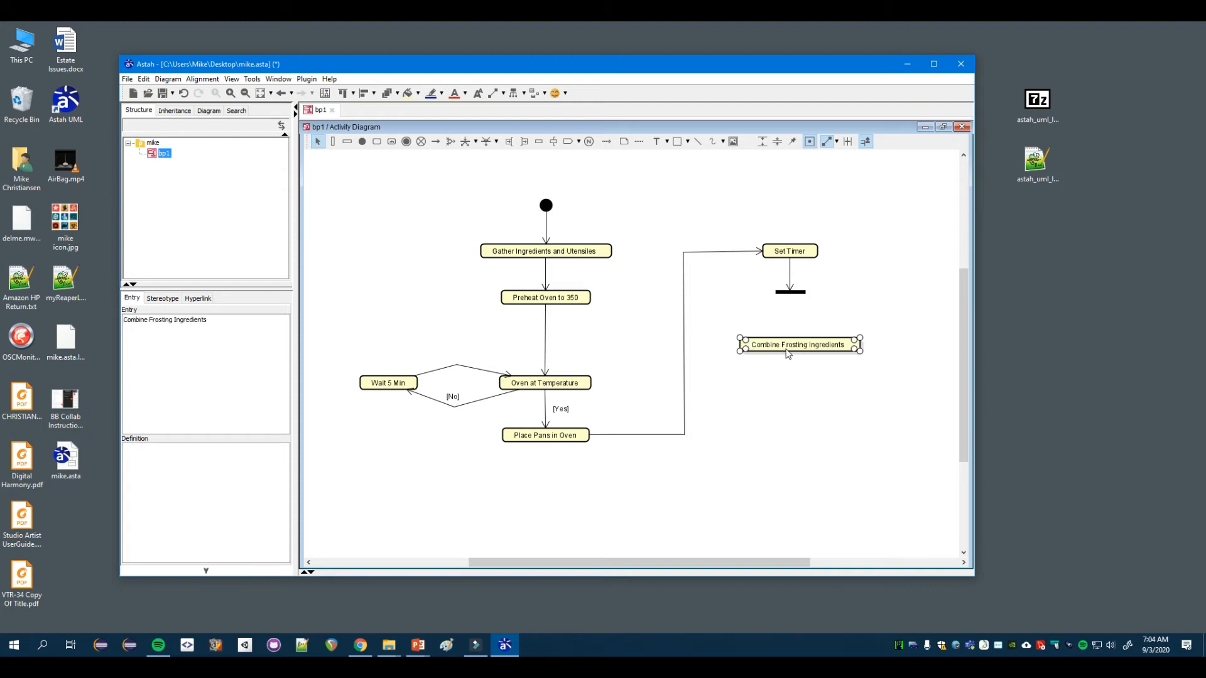
drag(793, 349, 754, 339)
Shift "Set Timer" and the fork node together to the right, past the "Combine Frosting Ingredients" action.
drag(794, 211, 808, 318)
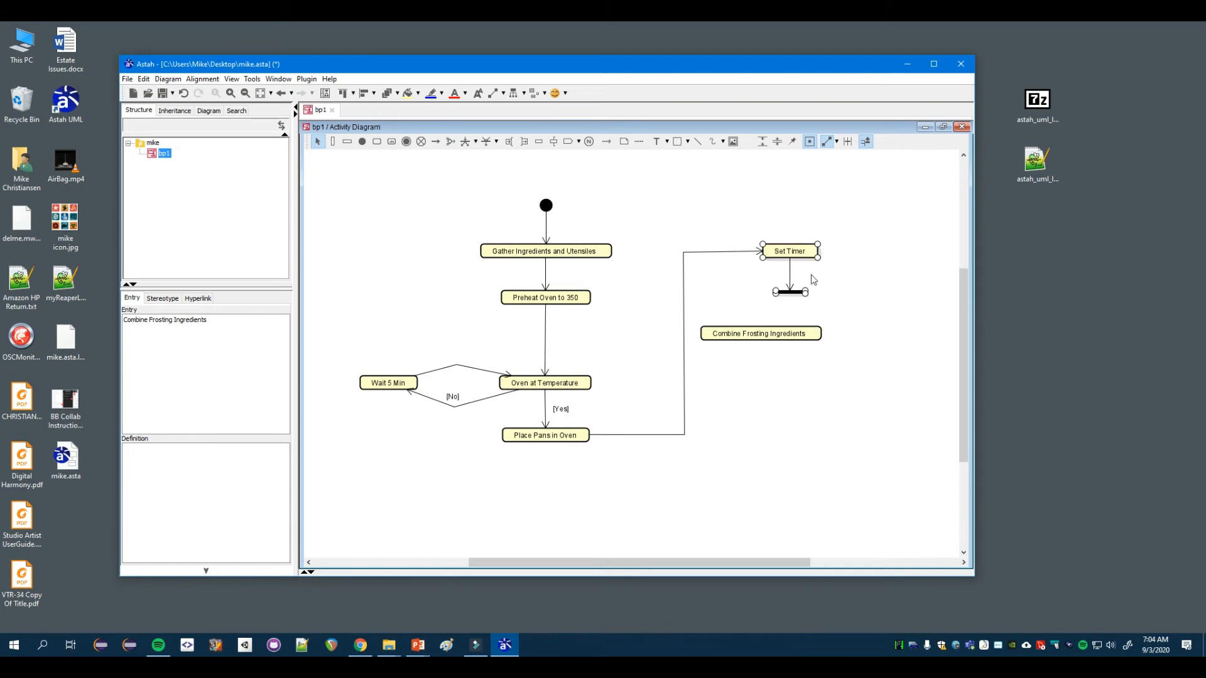
drag(806, 250, 839, 255)
click(910, 307)
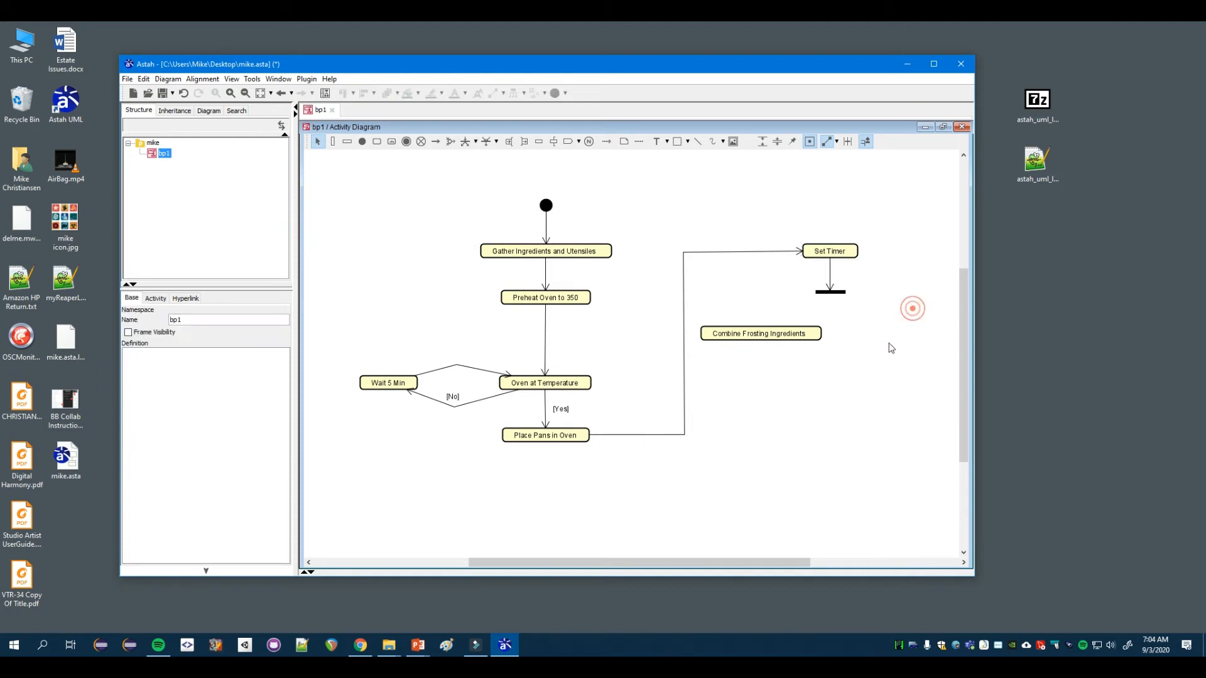
Add a "Wait for Timer" action level with "Combine Frosting Ingredients", and connect the fork node to both actions.
click(871, 341)
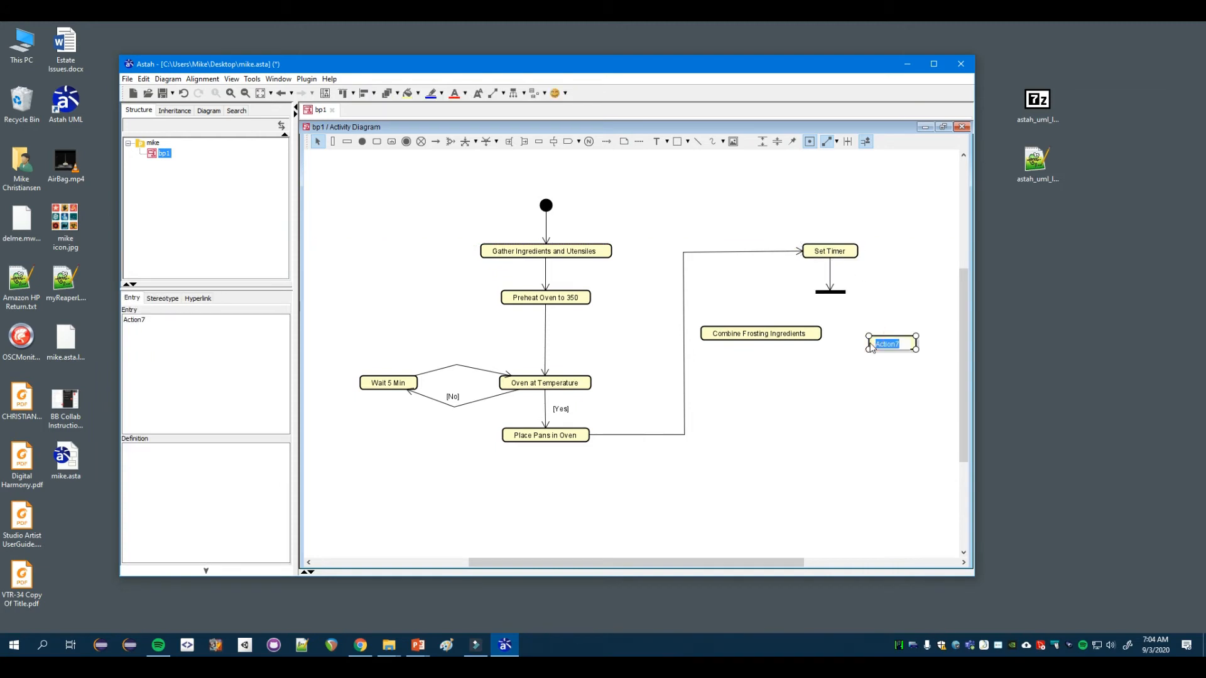
key(BackSpace)
key(Return)
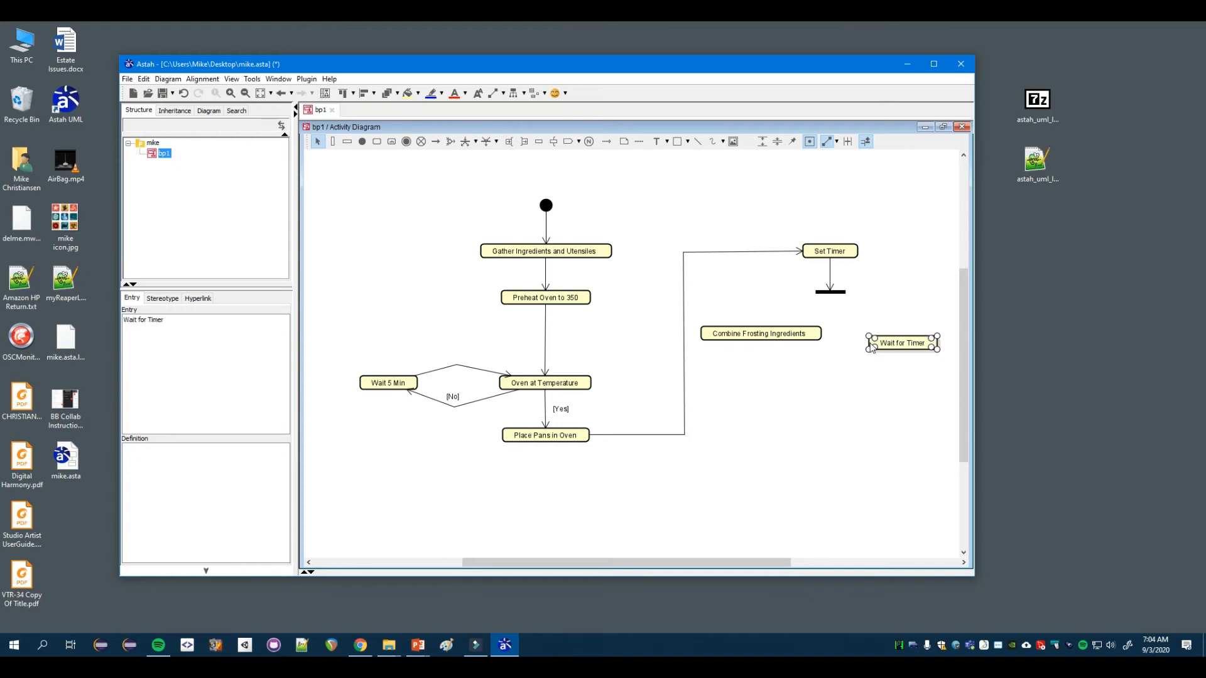
click(904, 347)
drag(904, 347, 898, 338)
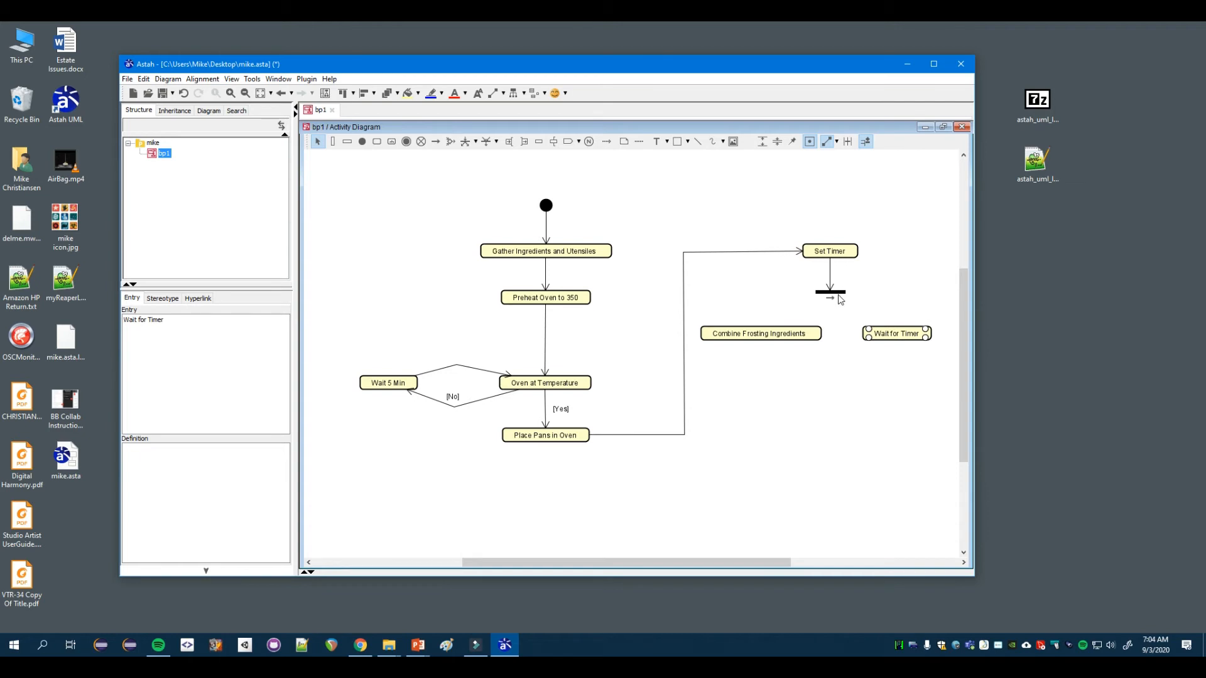
drag(831, 298, 775, 331)
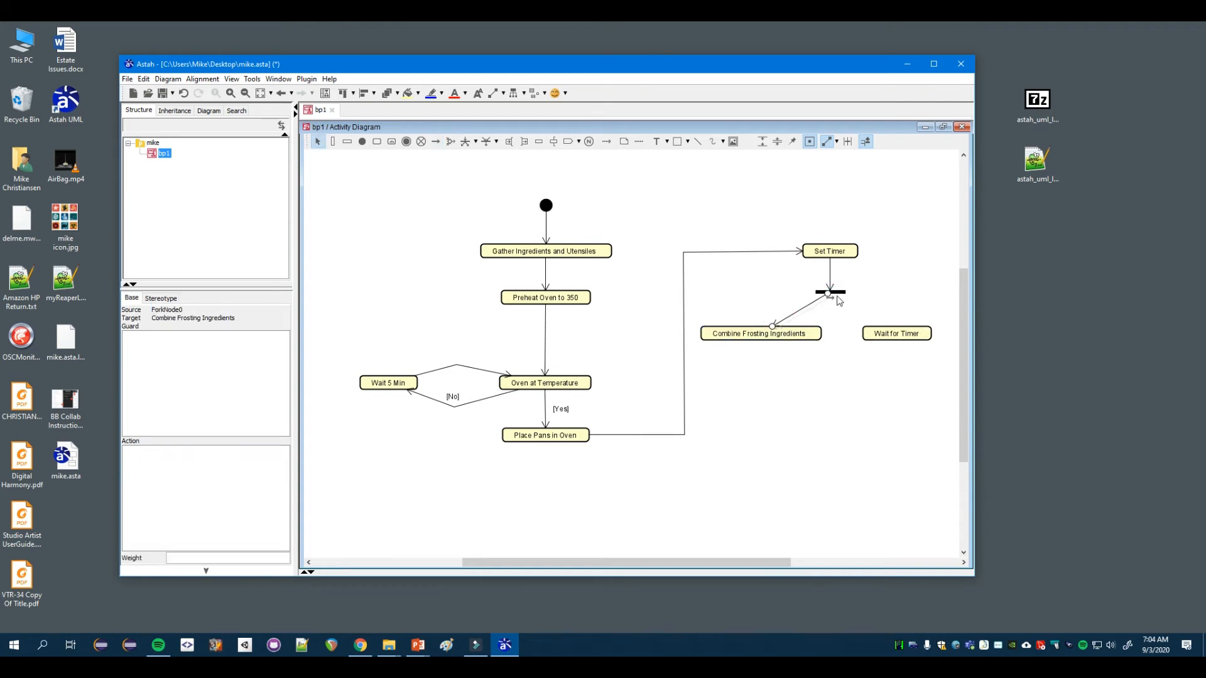
drag(833, 303, 885, 327)
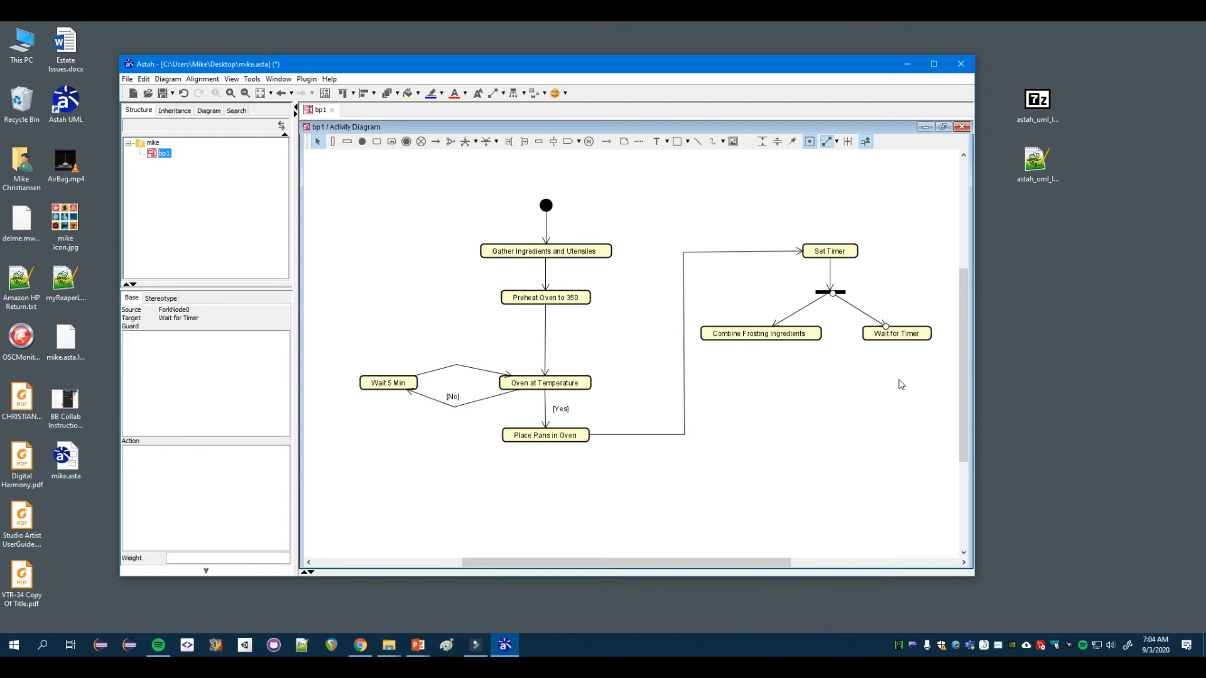
Add an action labelled "Remove Cake From Pan" and centre it below "Wait for Timer".
double_click(873, 371)
text(Remove Cake From Pa)
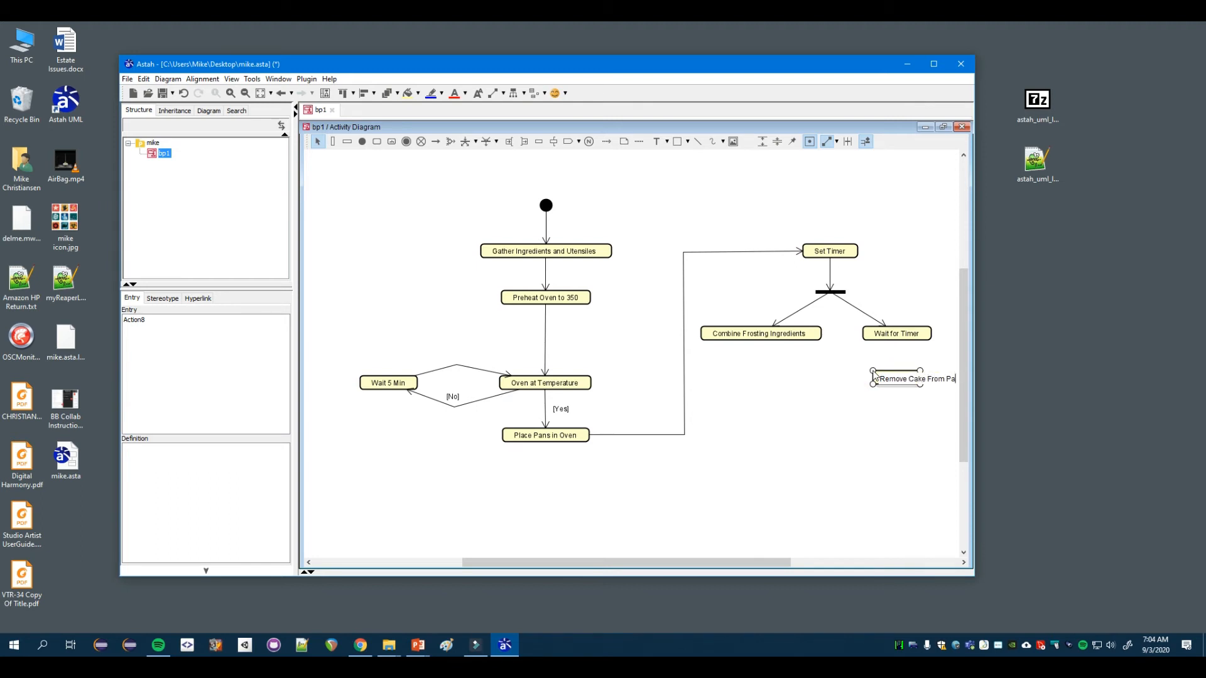
text(n)
click(851, 430)
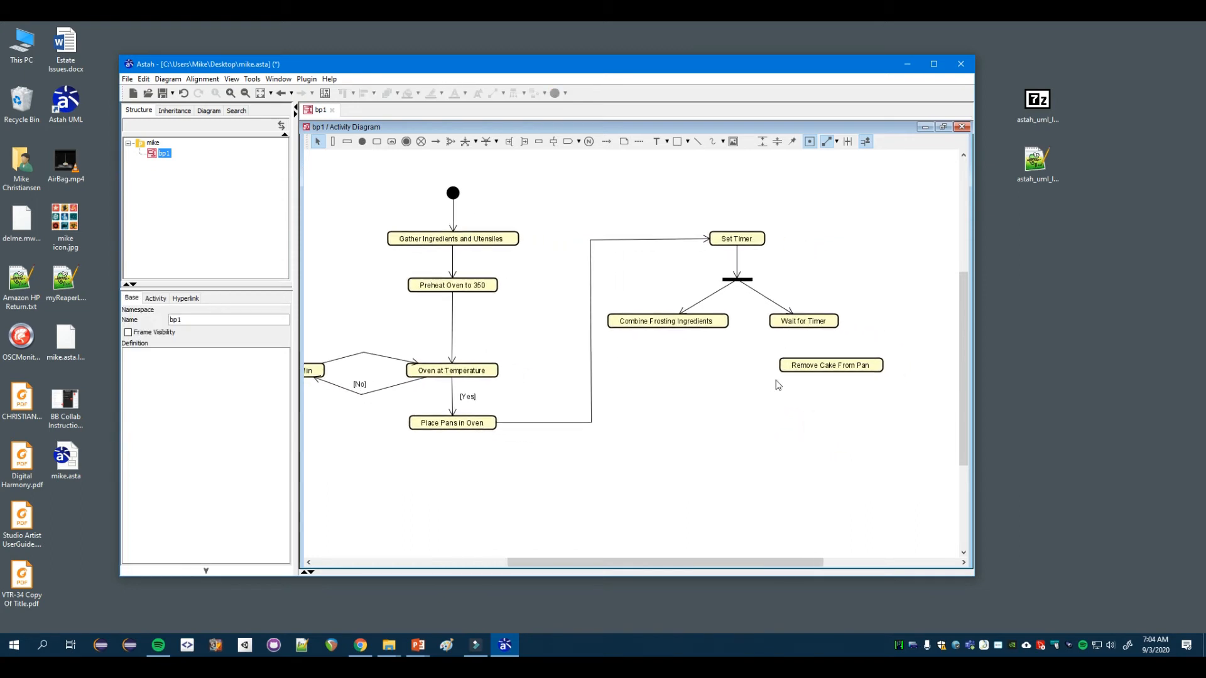
drag(825, 367, 799, 360)
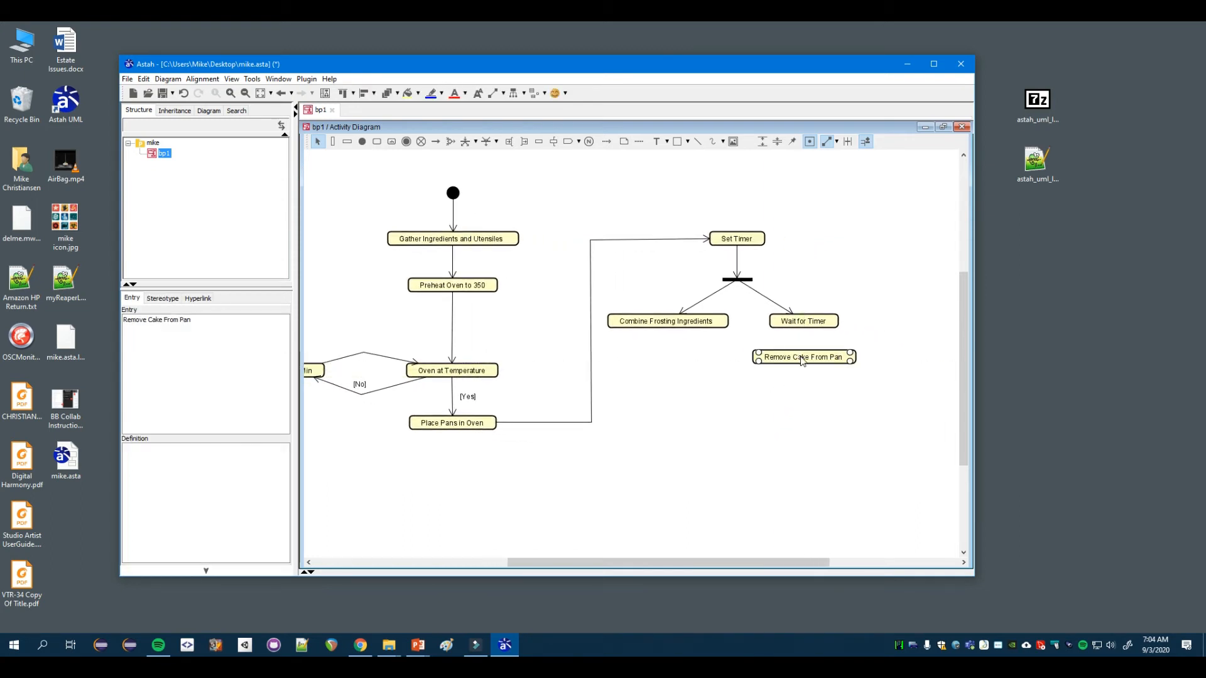
Try to make the "Remove Cake From Pan" action narrower so that its label wraps.
double_click(809, 357)
click(810, 358)
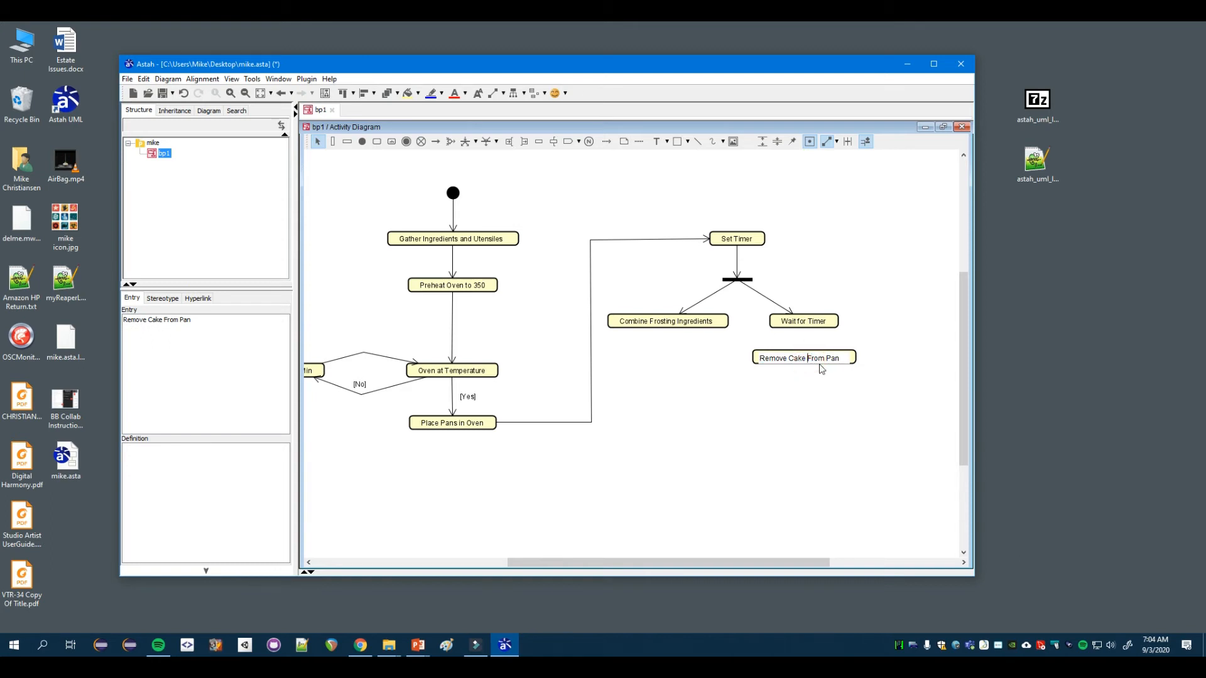
key(Return)
click(859, 379)
click(842, 363)
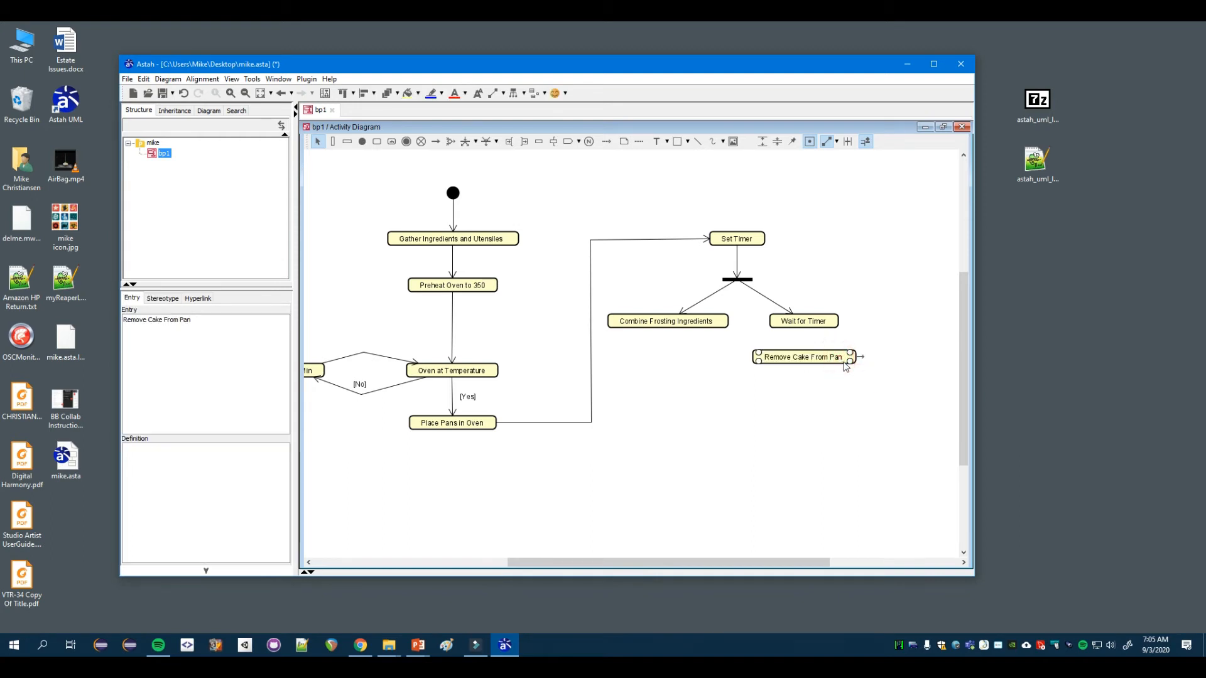
drag(852, 366, 869, 388)
click(869, 390)
click(835, 386)
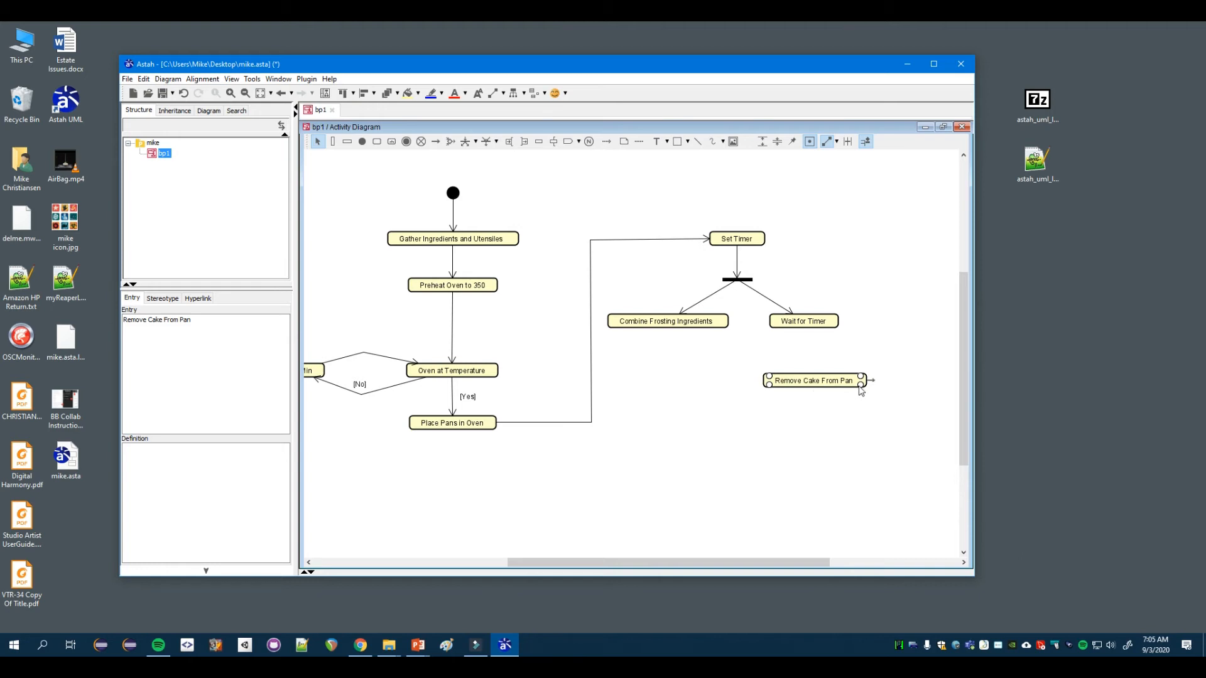
drag(862, 390, 867, 392)
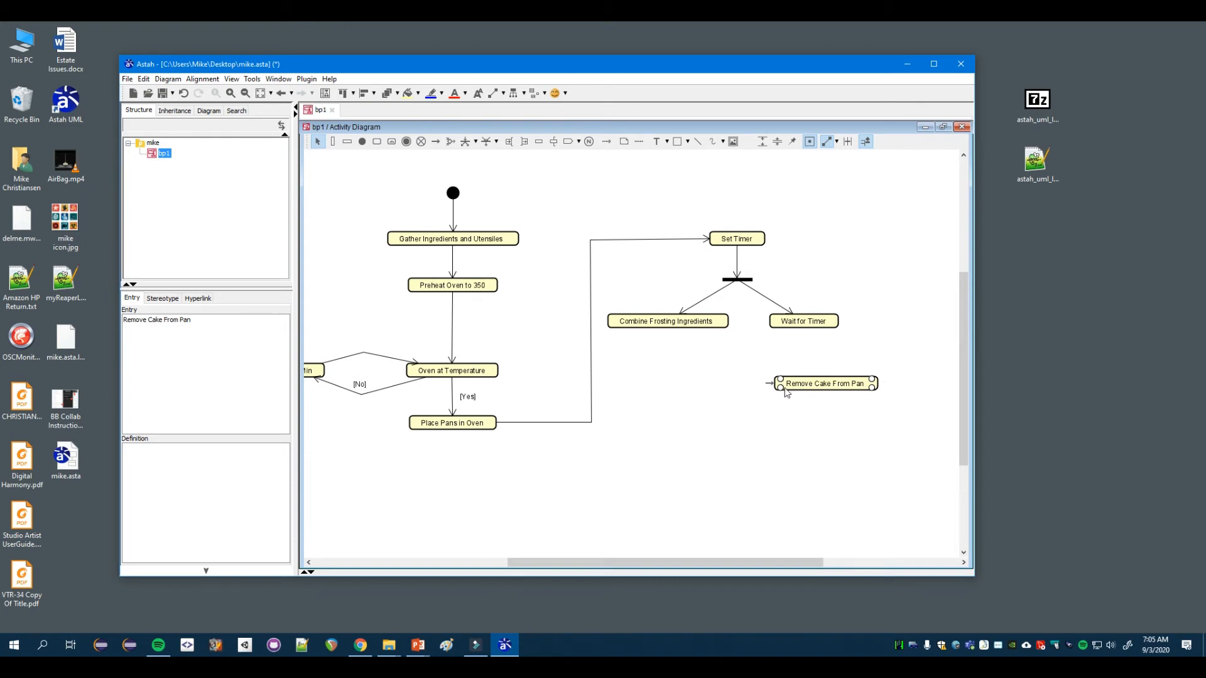
drag(783, 391, 778, 397)
double_click(861, 396)
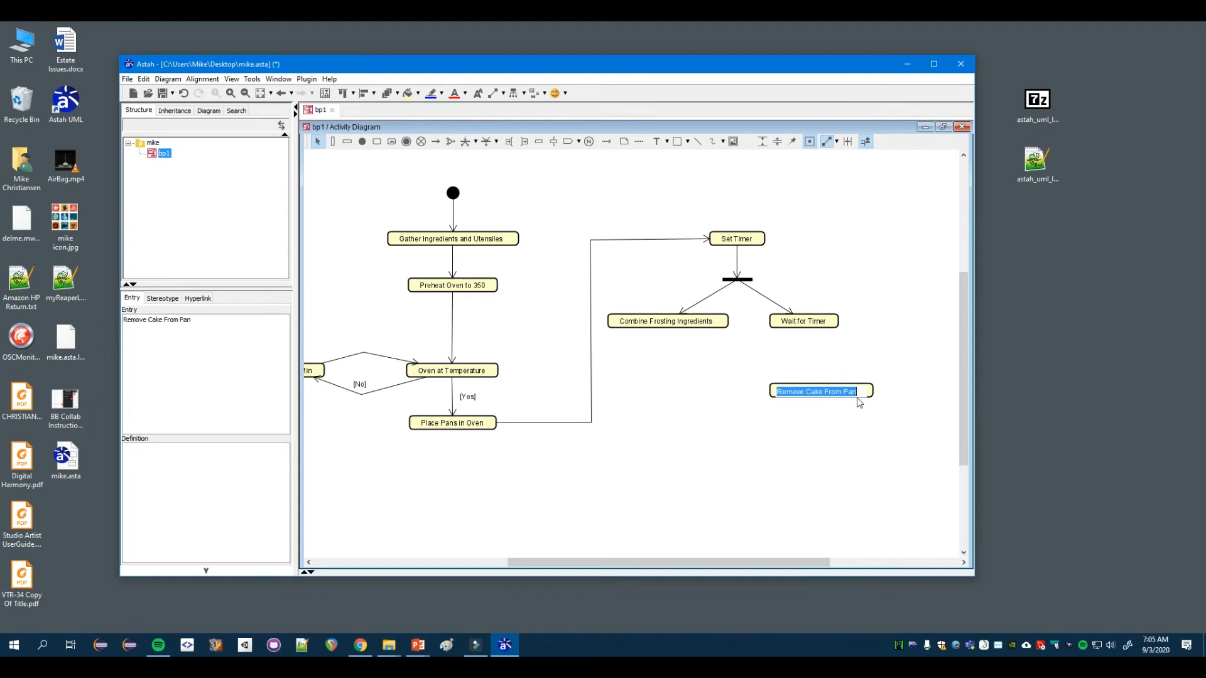
click(860, 404)
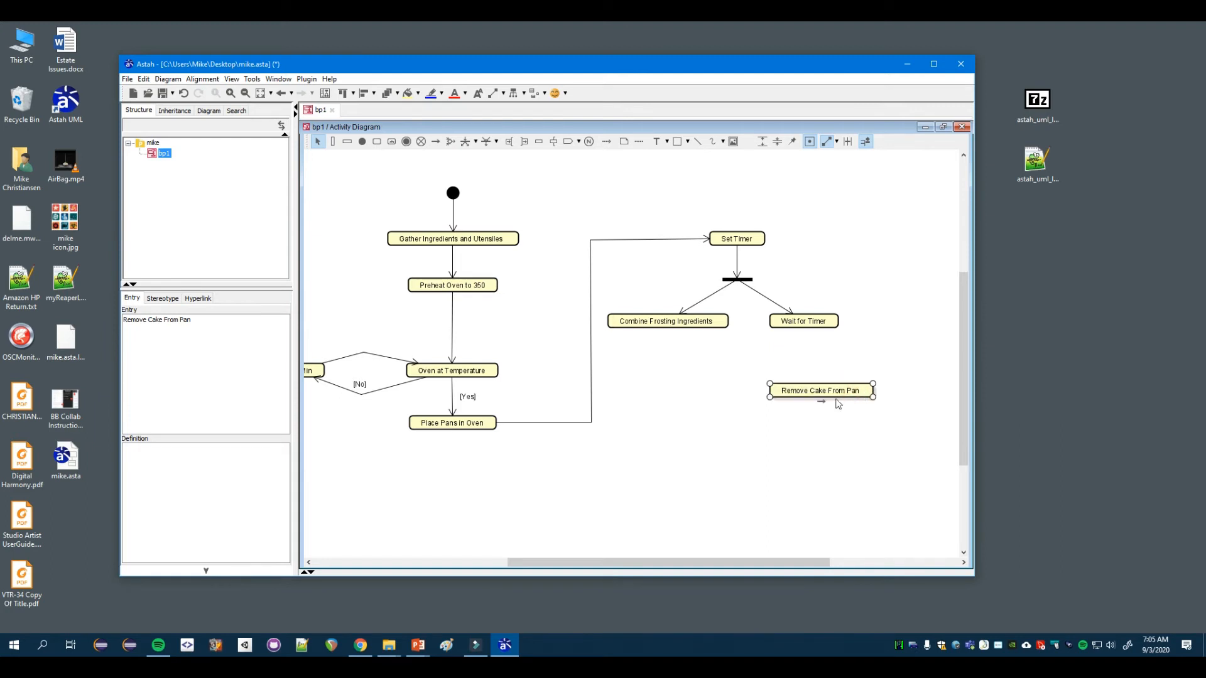
Narrow the "Remove Cake From Pan" and "Combine Frosting Ingredients" actions so each label wraps onto three lines.
drag(873, 397, 803, 381)
click(688, 326)
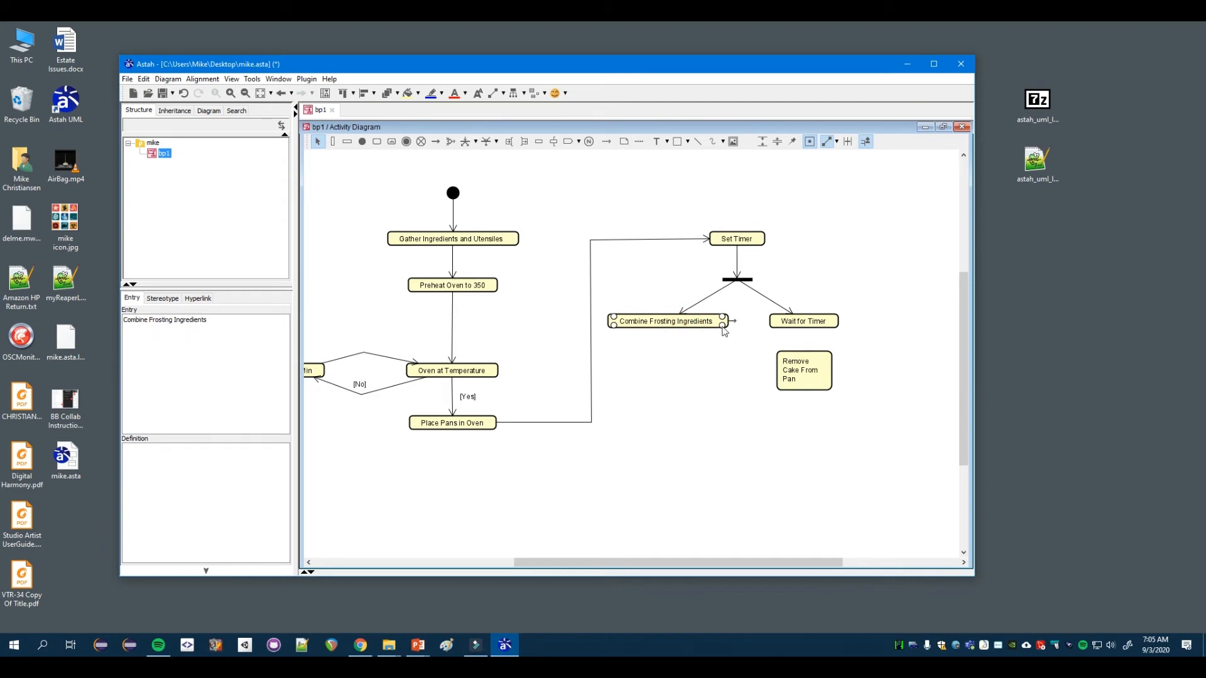
drag(722, 327, 734, 333)
double_click(735, 334)
click(738, 334)
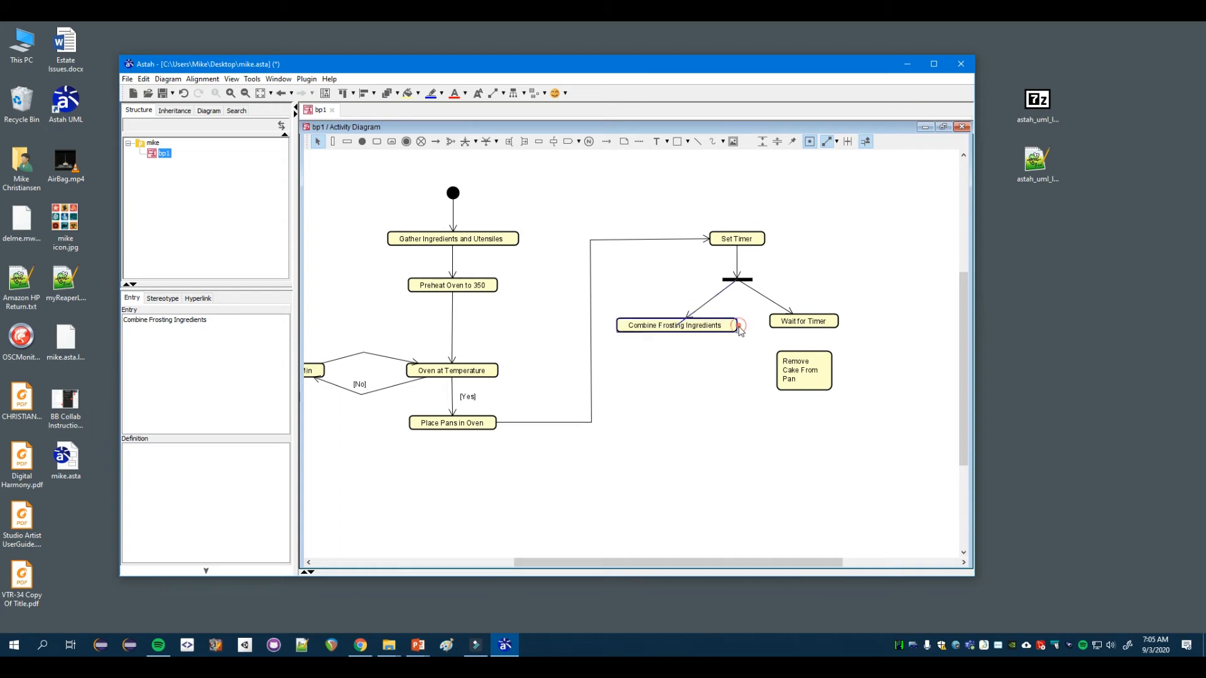
drag(737, 335, 681, 328)
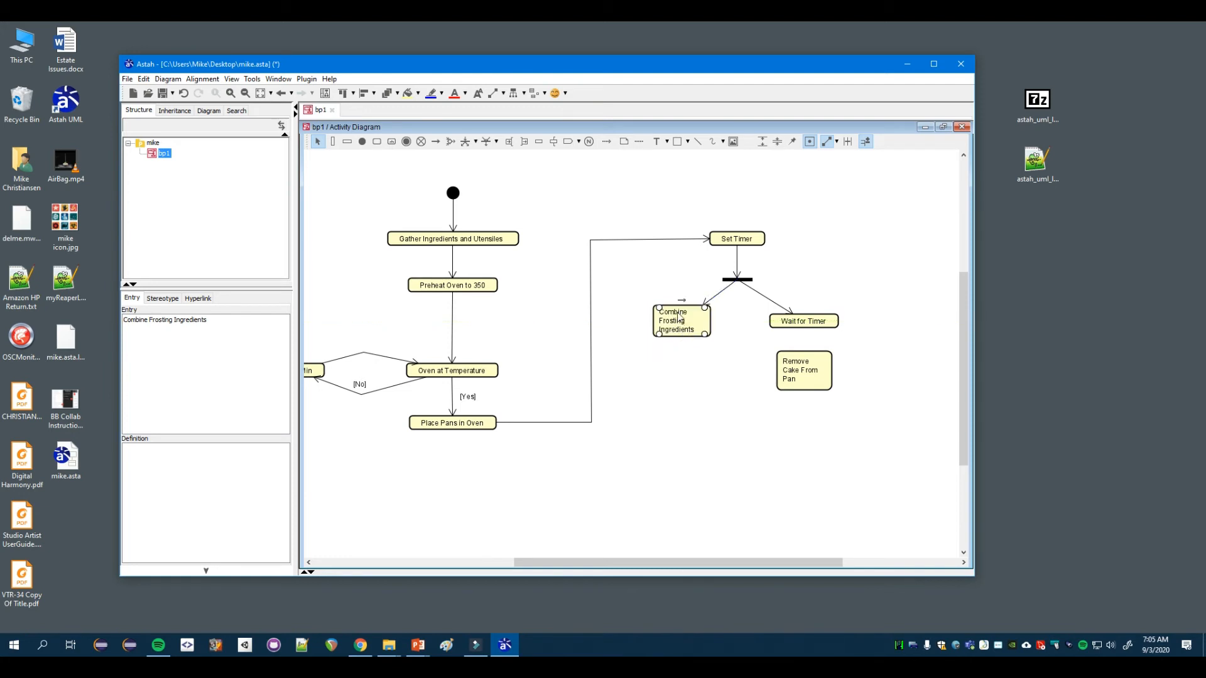
Move "Remove Cake From Pan" slightly down and connect "Wait for Timer" to it with a control flow.
drag(802, 380, 802, 387)
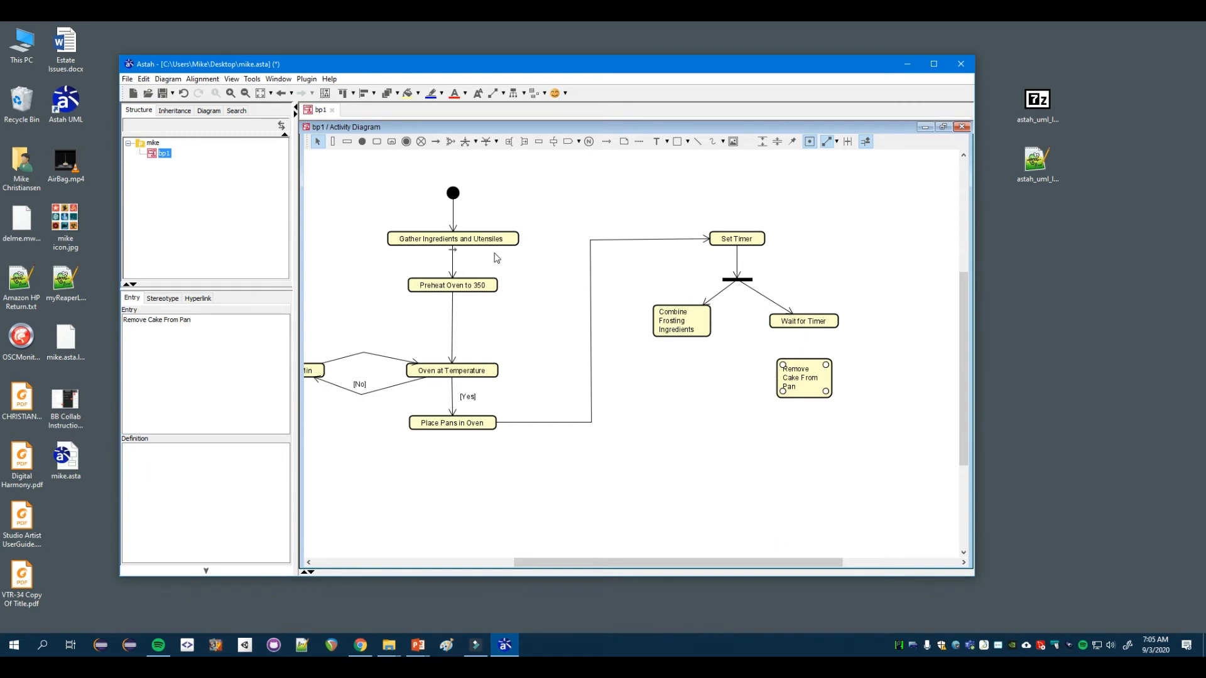
drag(805, 334, 809, 385)
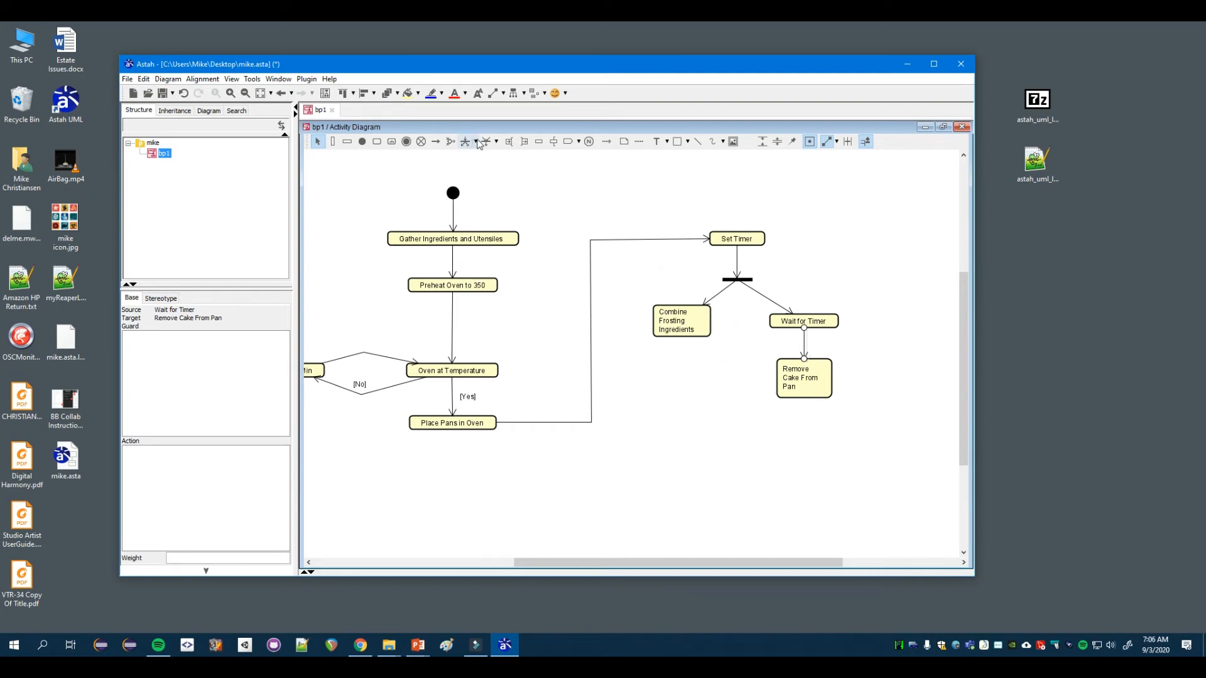
Place a horizontal join node beneath the fork and connect "Remove Cake From Pan" and "Combine Frosting Ingredients" to it.
click(486, 141)
click(712, 438)
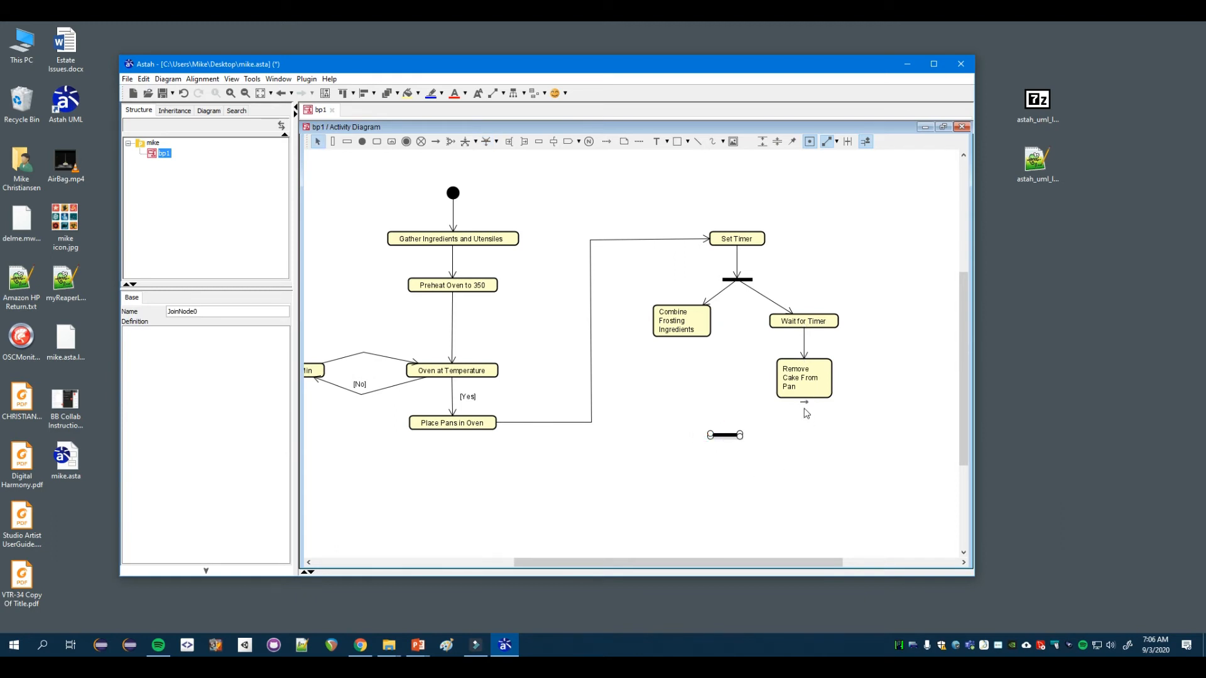
drag(805, 405, 727, 435)
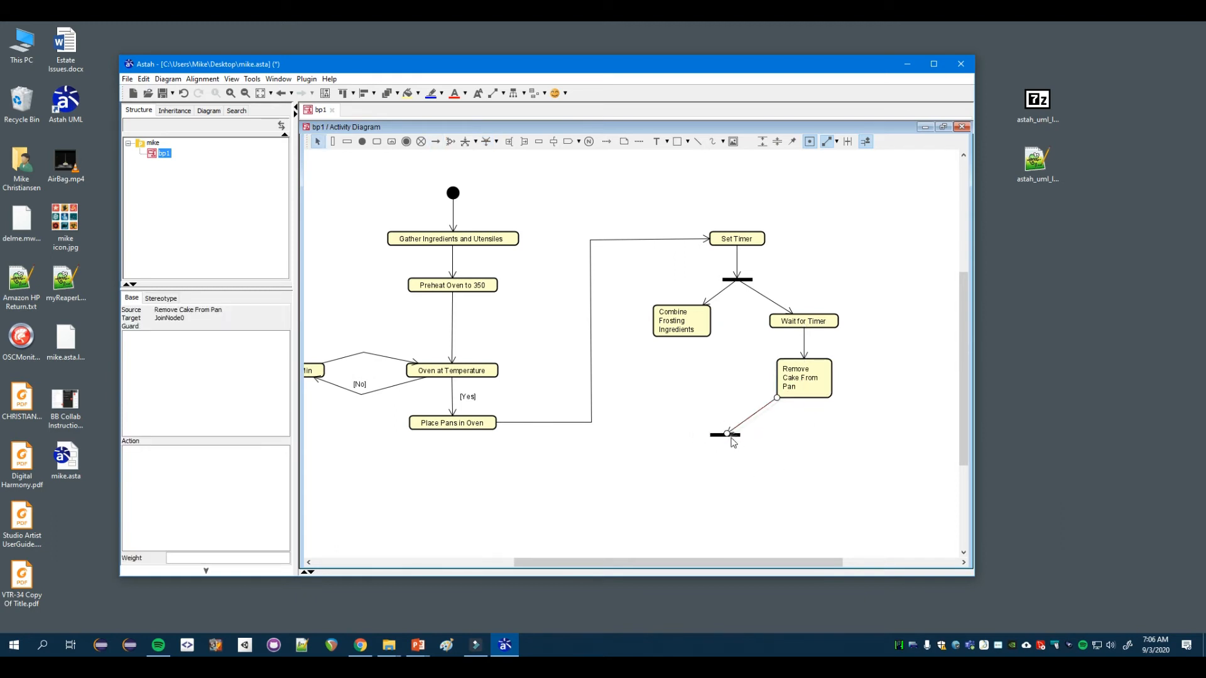
mouse_move(684, 333)
mouse_down()
mouse_move(716, 427)
mouse_move(751, 442)
mouse_up()
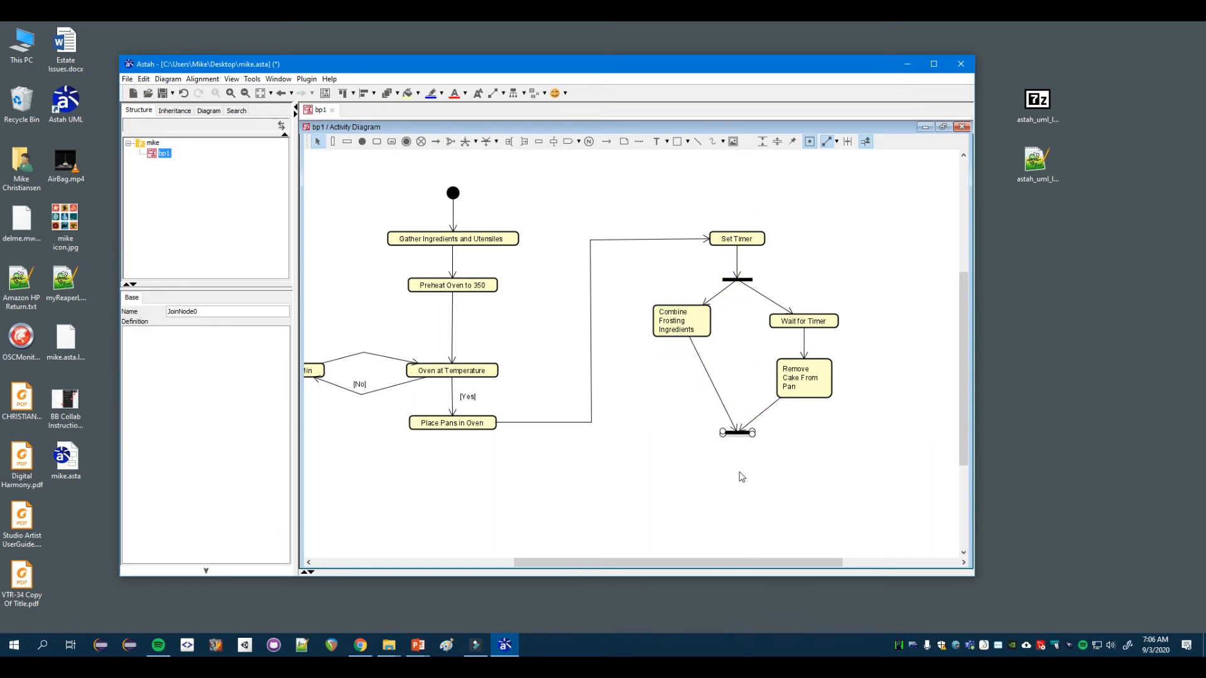
Add an action labelled "Spread Frosting on Cake" centred below the join node, and connect the join node to it.
click(736, 475)
click(734, 480)
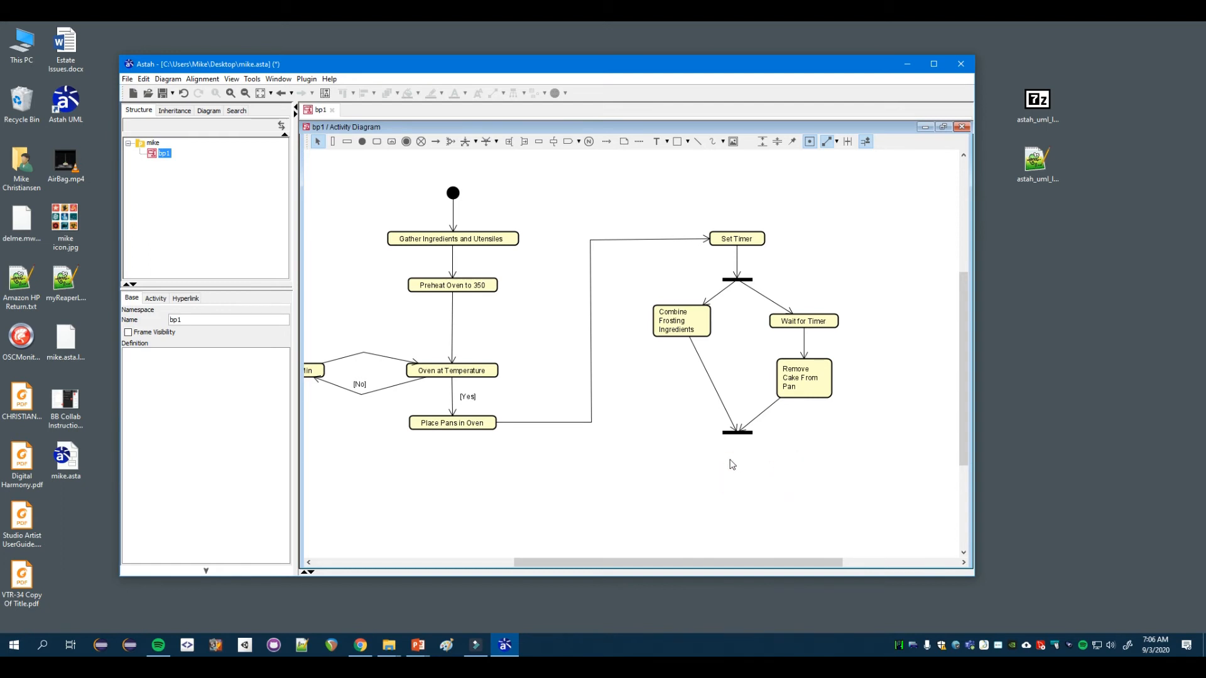
click(732, 465)
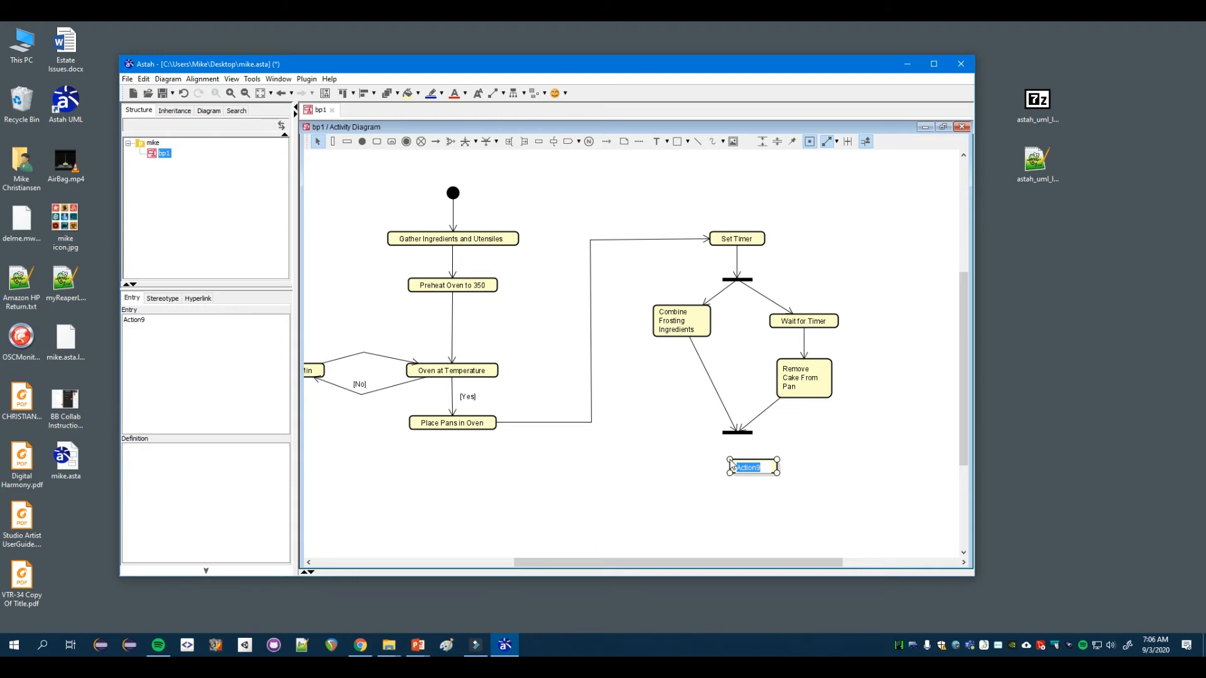
text(Spread Frosting on Cake)
key(Return)
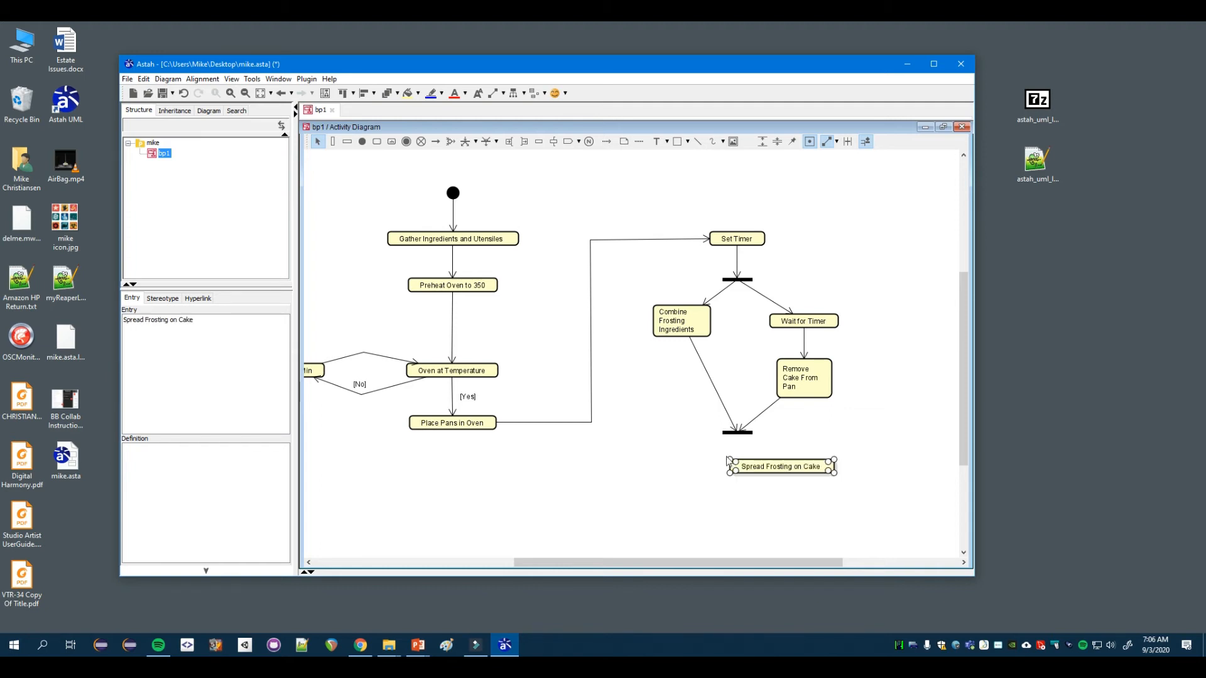
drag(794, 479, 750, 482)
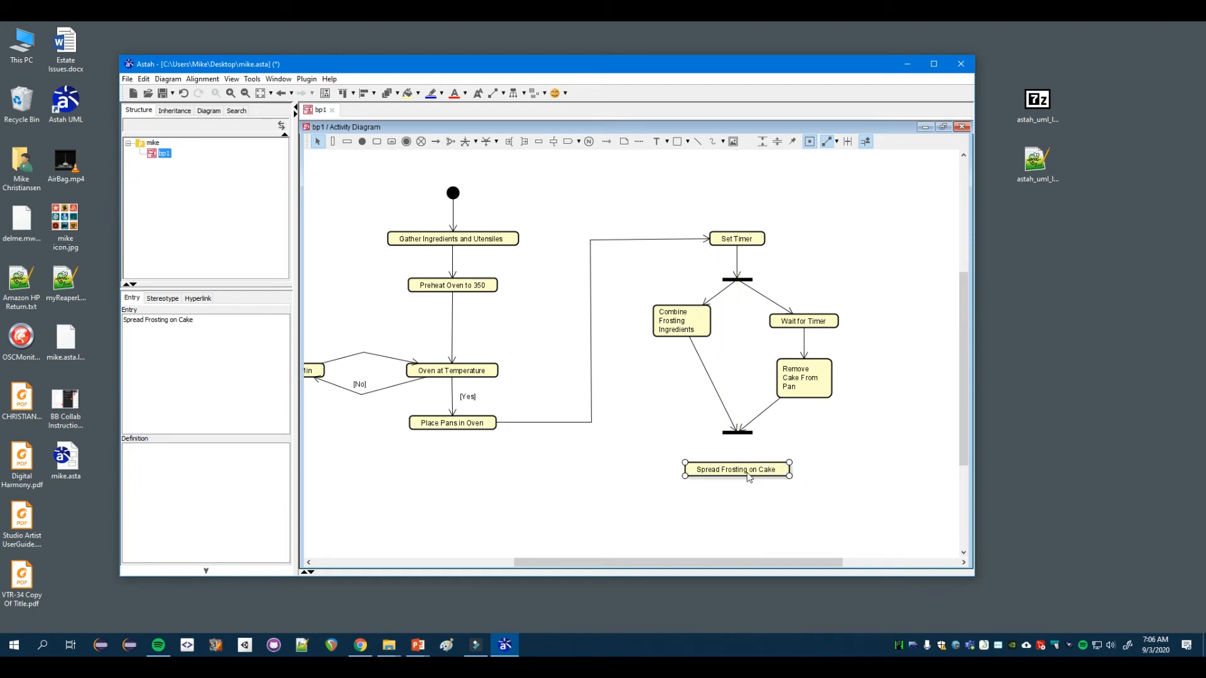
drag(738, 438, 736, 470)
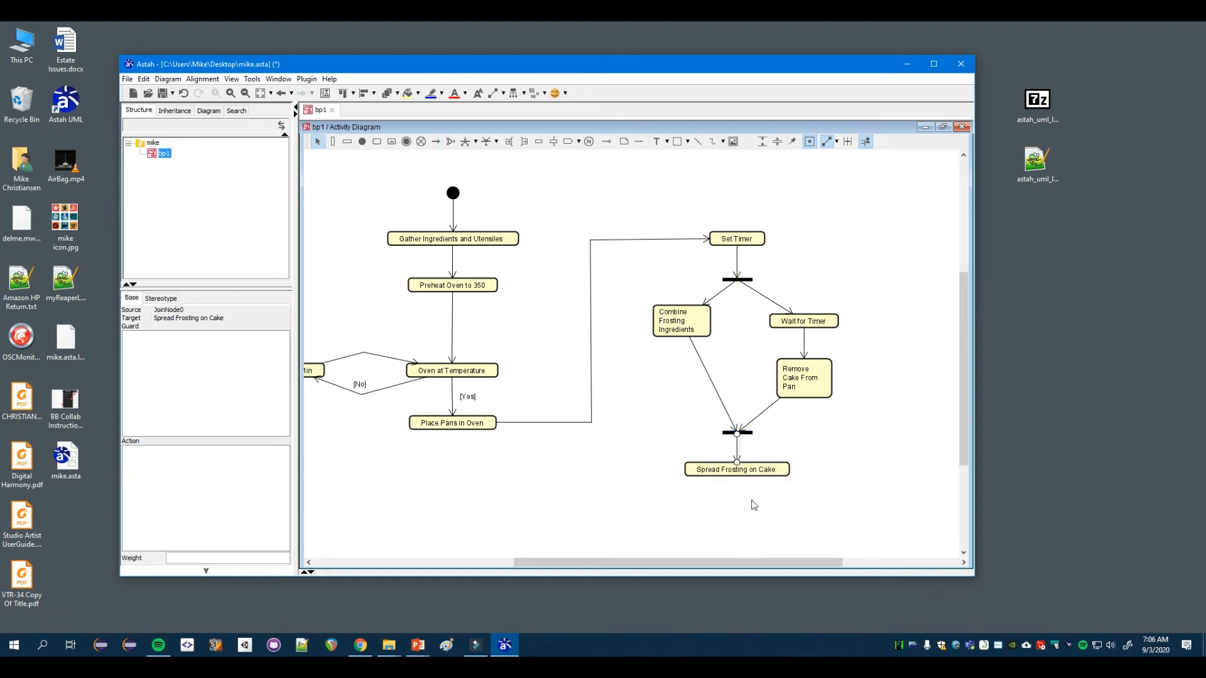
Place an activity final node below "Spread Frosting on Cake" and connect the action to it.
click(407, 142)
click(733, 512)
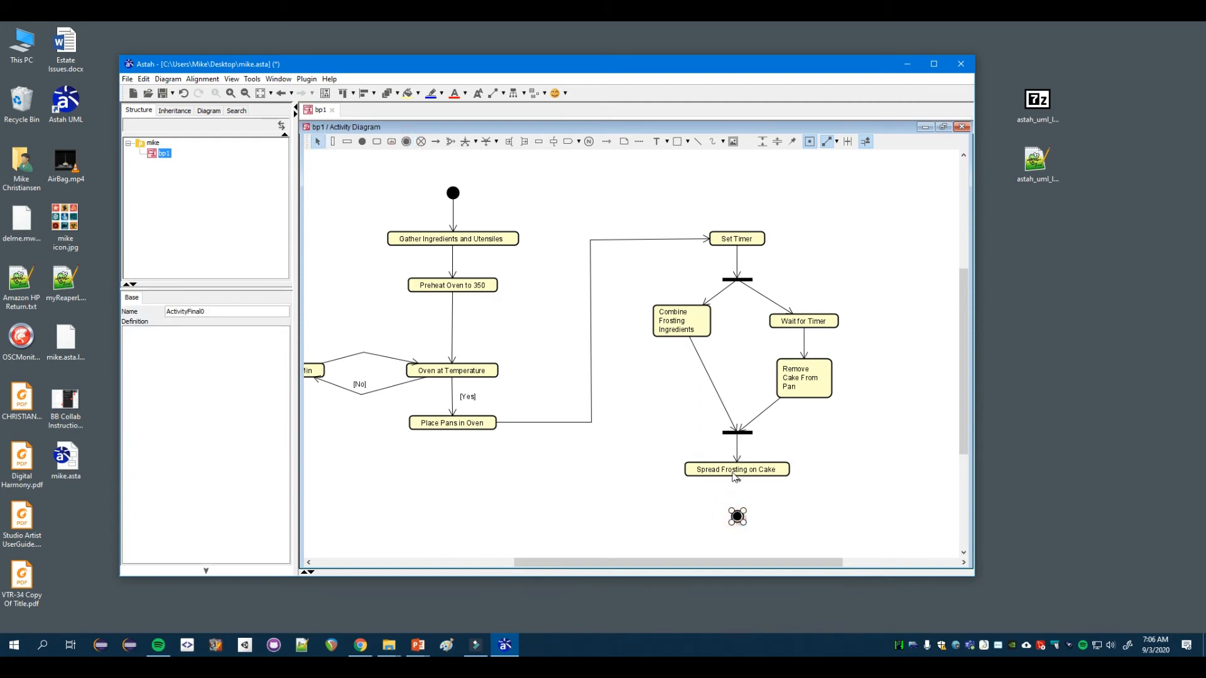
drag(738, 484, 738, 513)
click(800, 503)
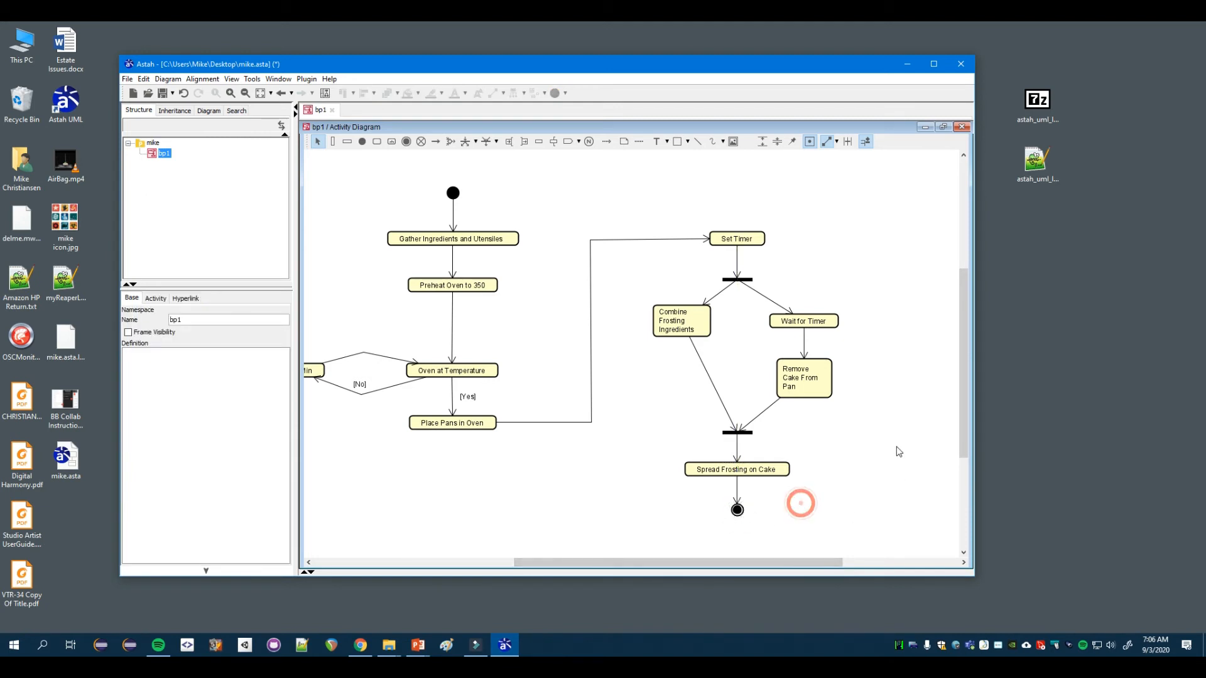
click(135, 95)
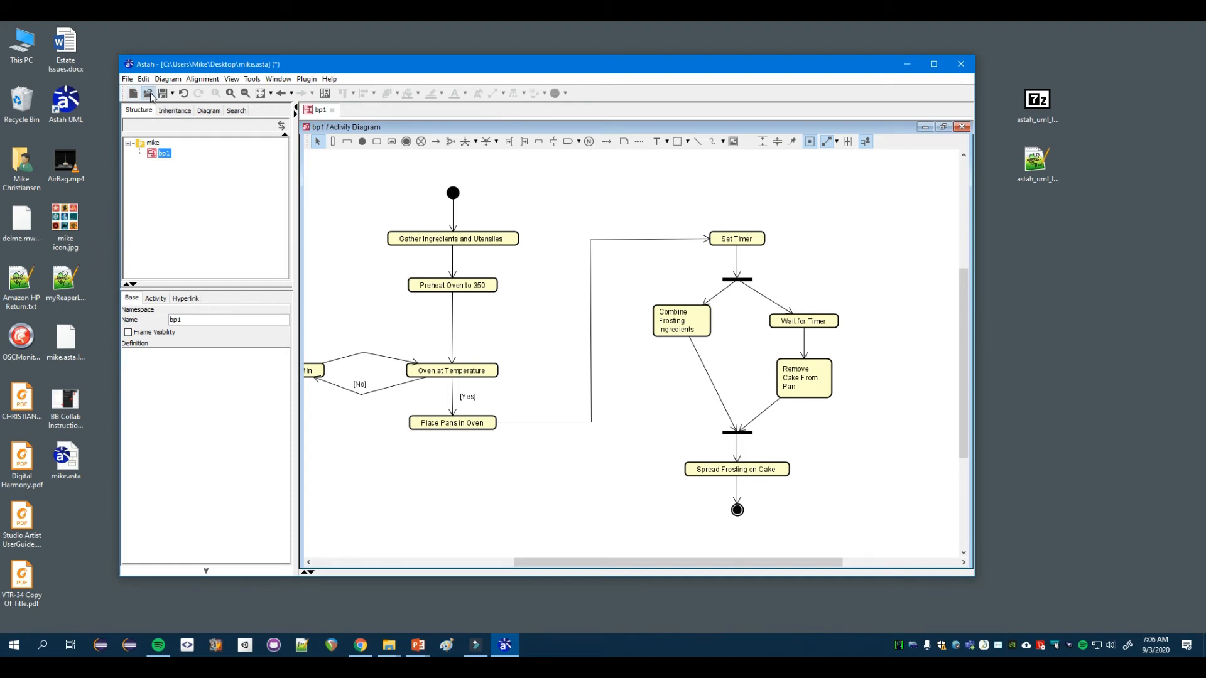
click(149, 94)
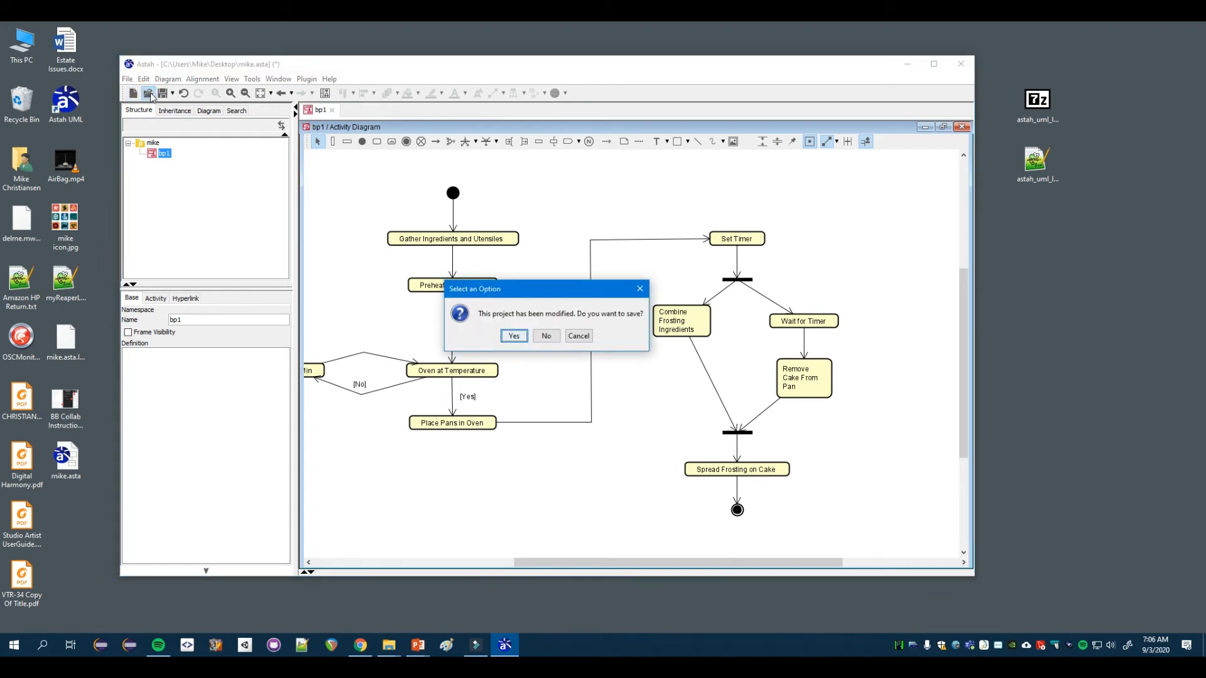
click(579, 336)
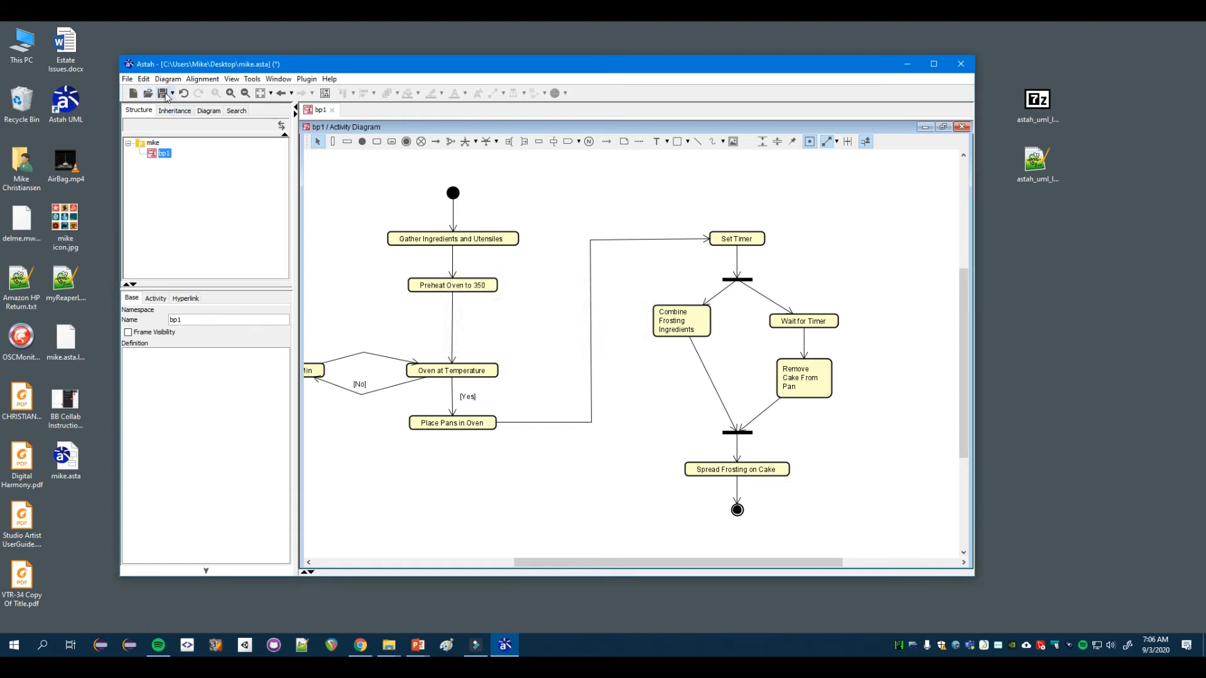
Save the project and shift the whole branch from "Set Timer" through the activity final node slightly to the left.
click(165, 94)
drag(646, 196, 851, 532)
key(Left)
key(Left)
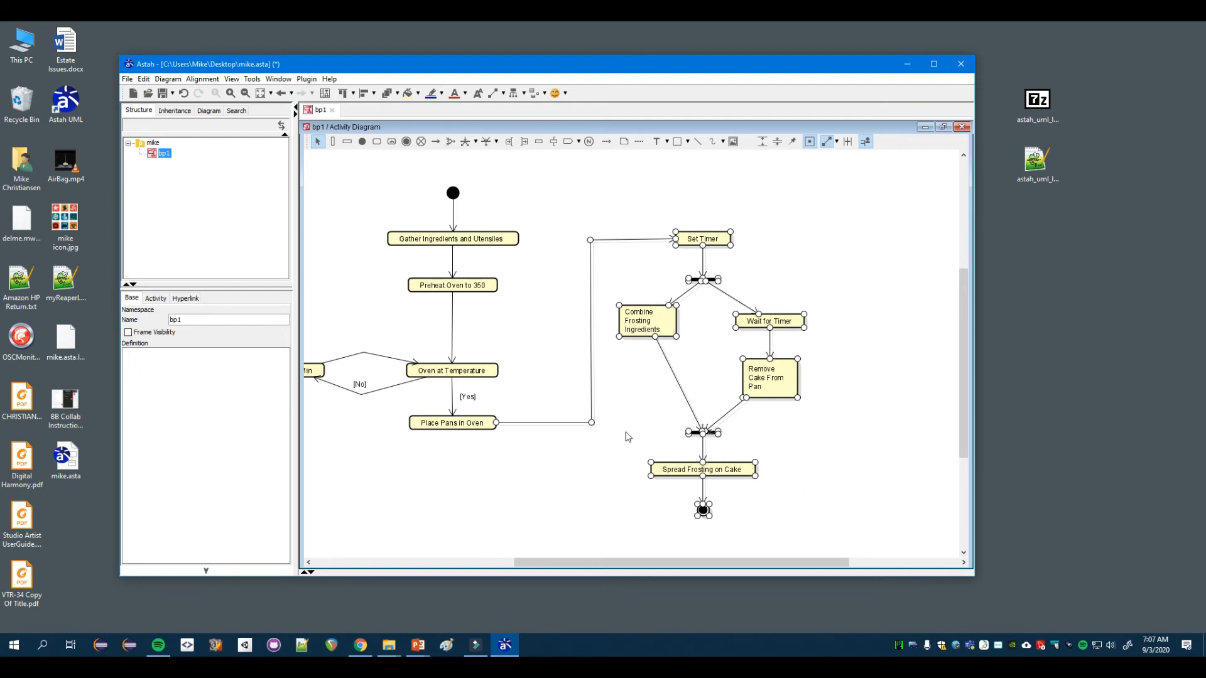
key(Right)
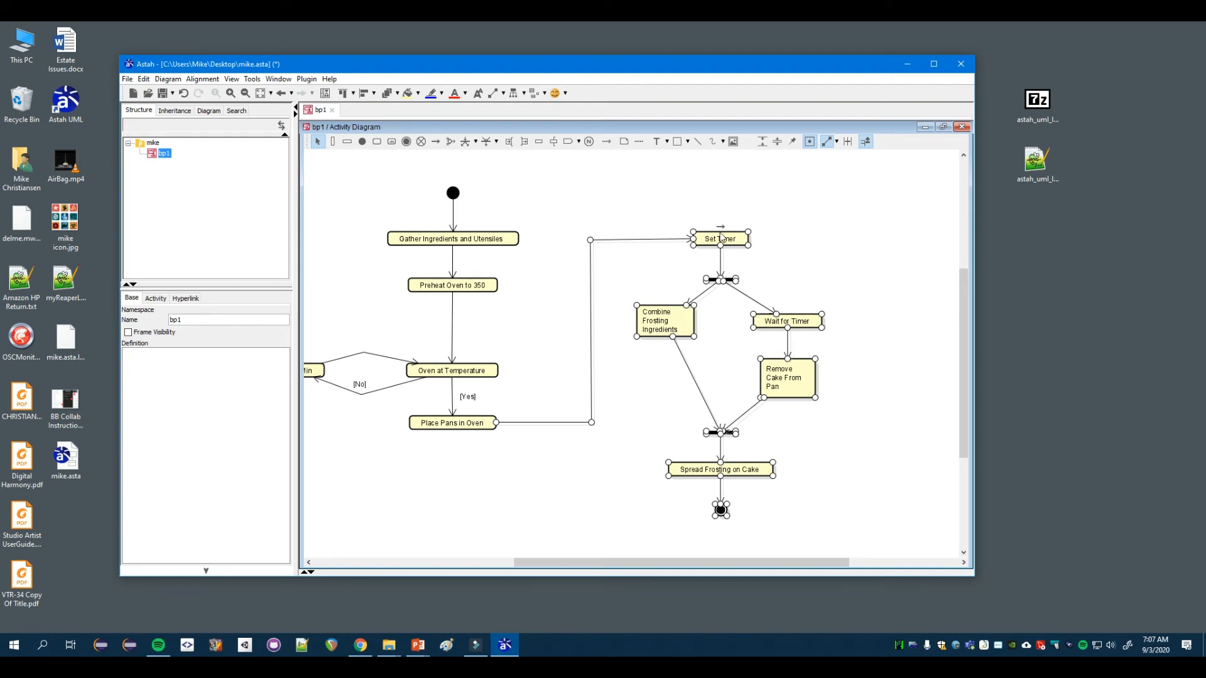
key(Left)
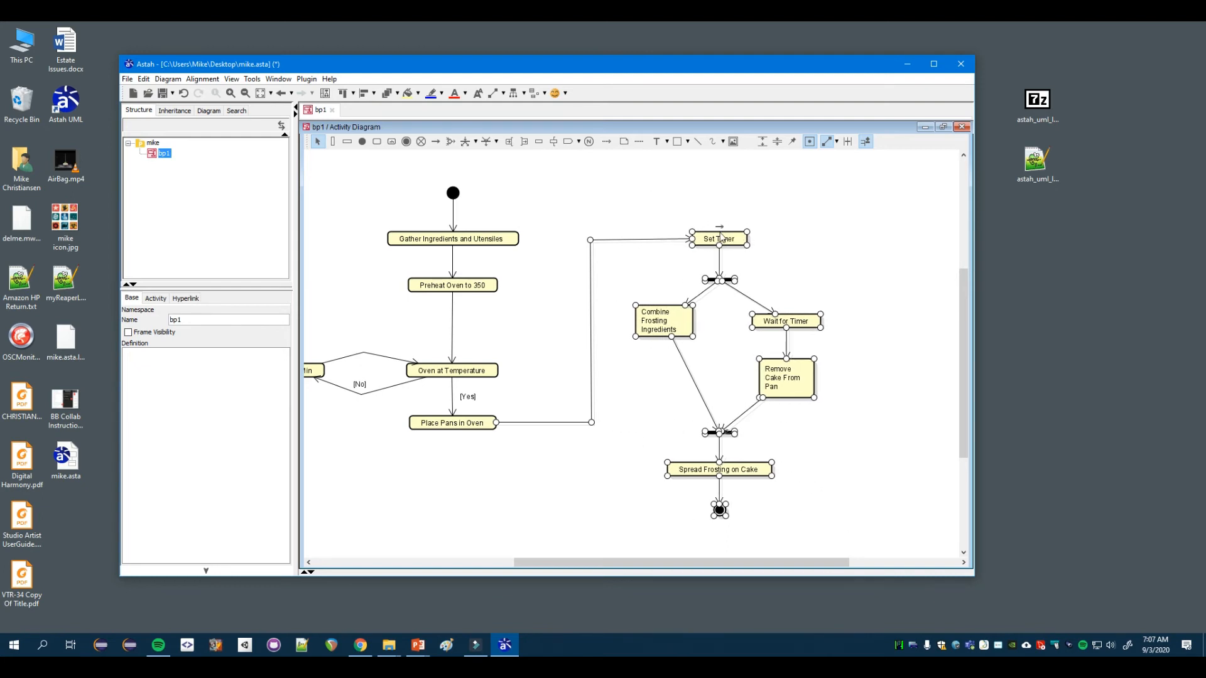
key(Right)
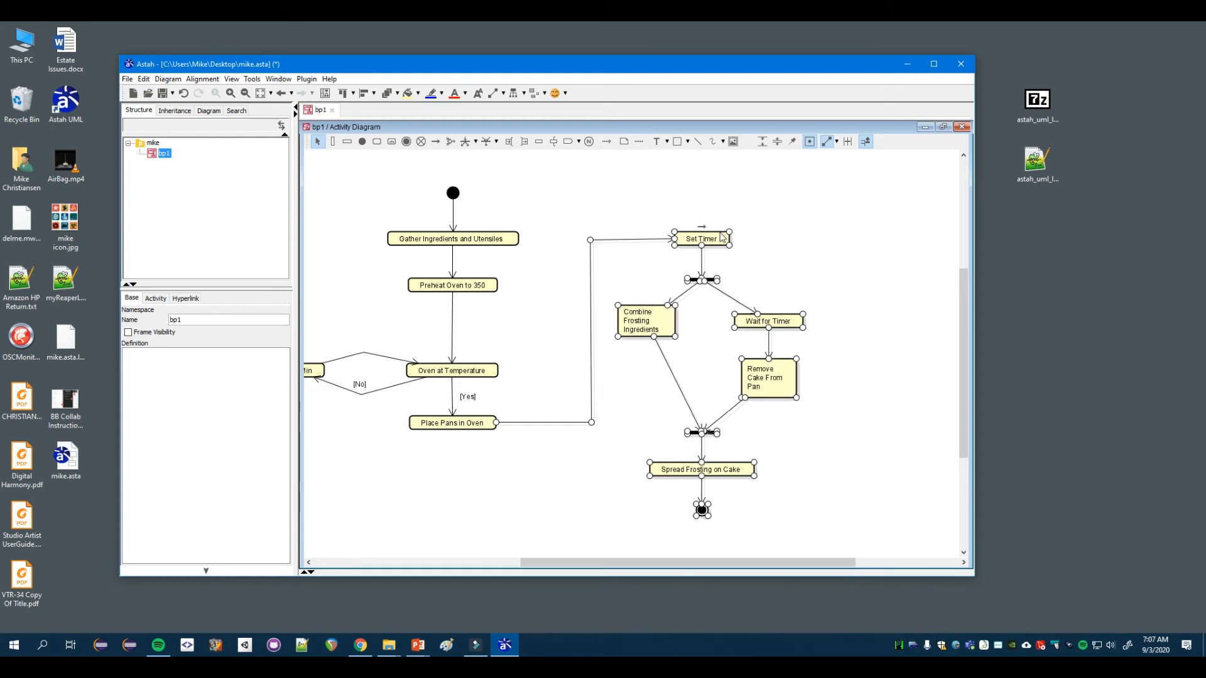
click(907, 245)
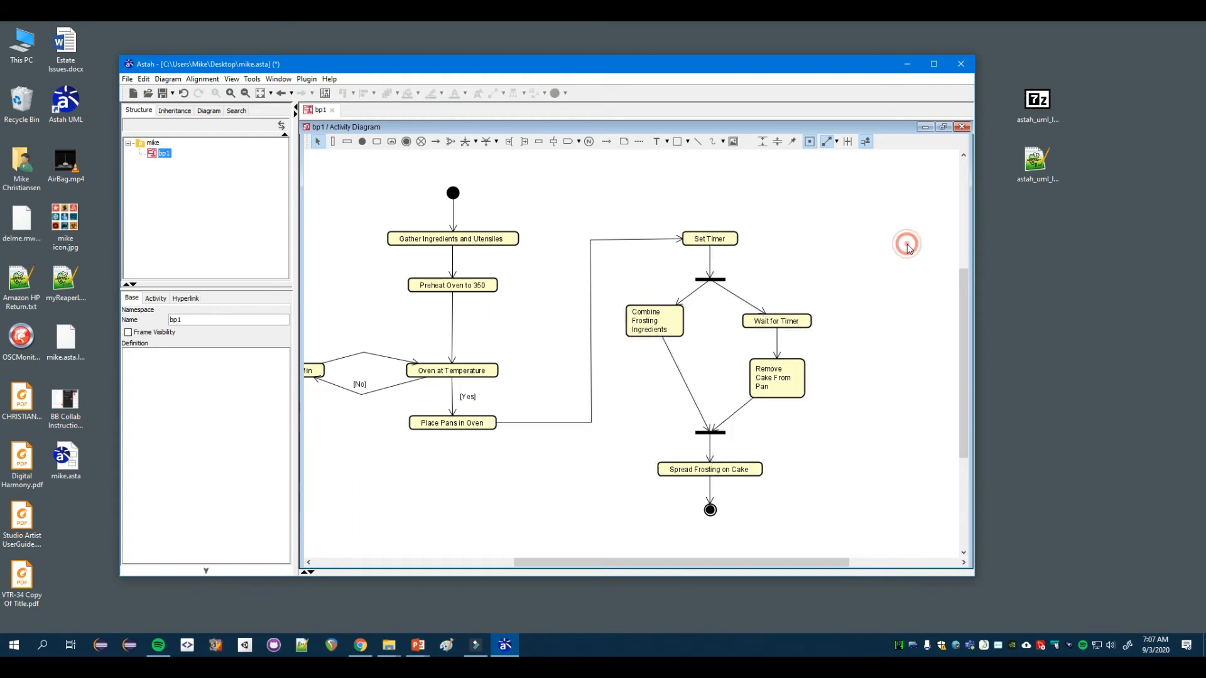
click(896, 355)
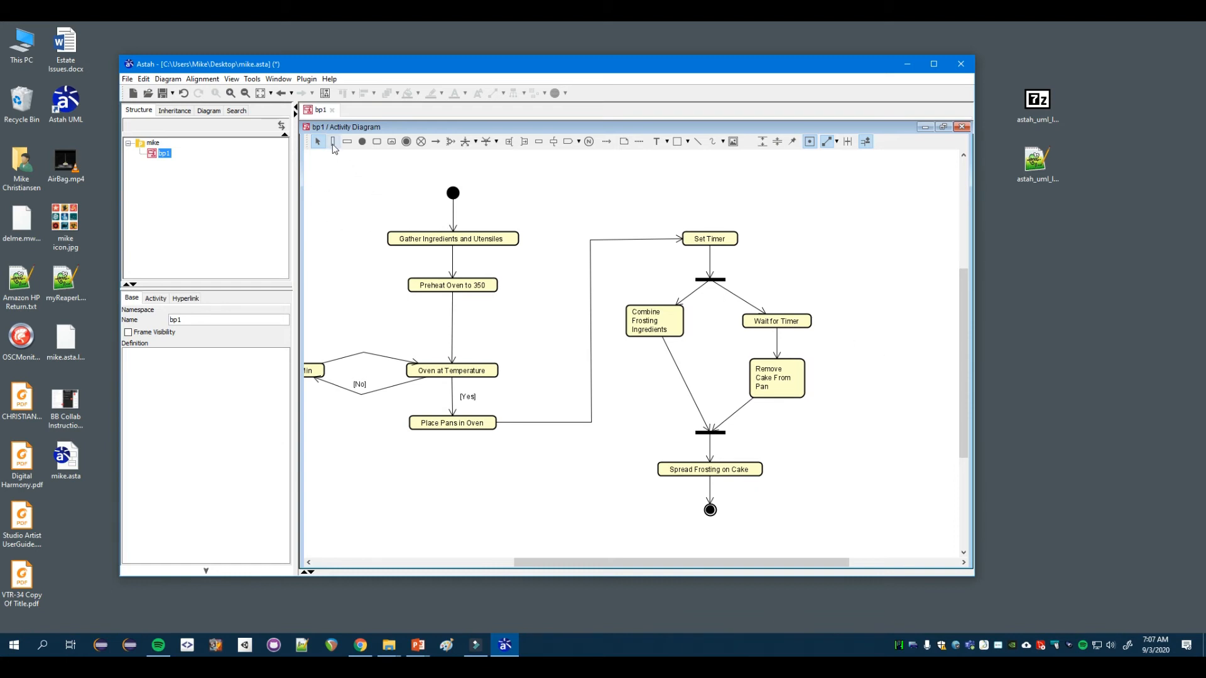
Create a new blank activity diagram in the project and turn off its frame visibility.
click(152, 143)
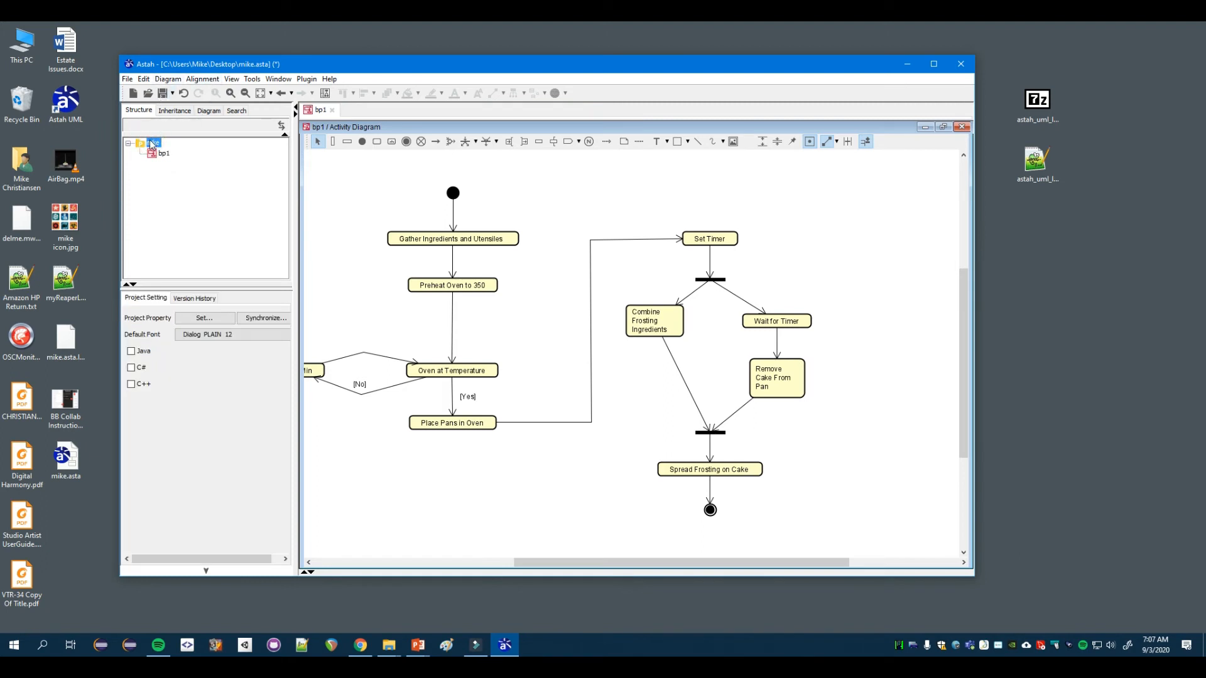
right_click(150, 145)
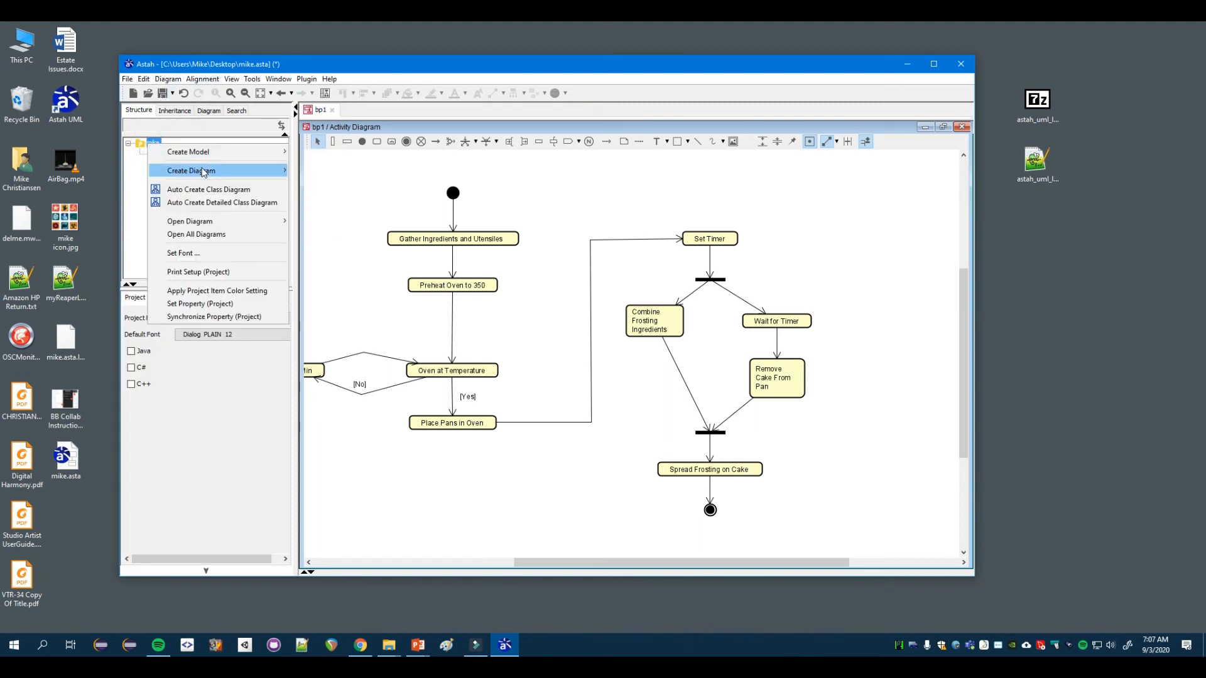
mouse_move(203, 173)
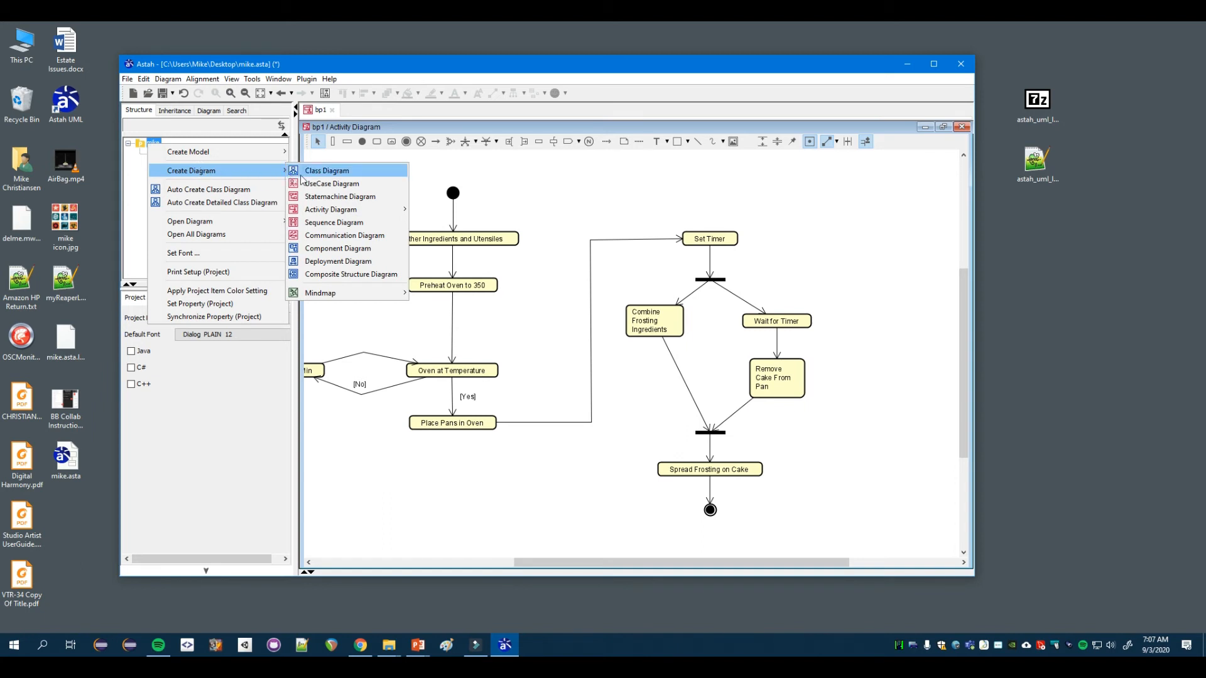
click(322, 209)
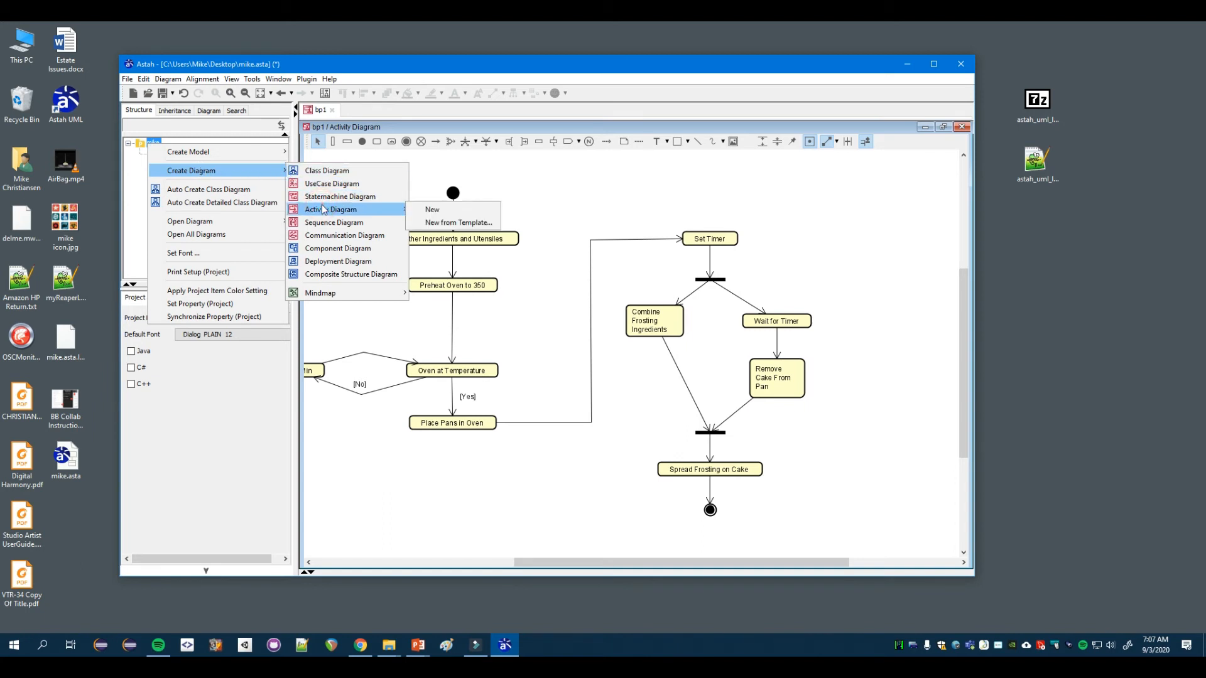
click(438, 212)
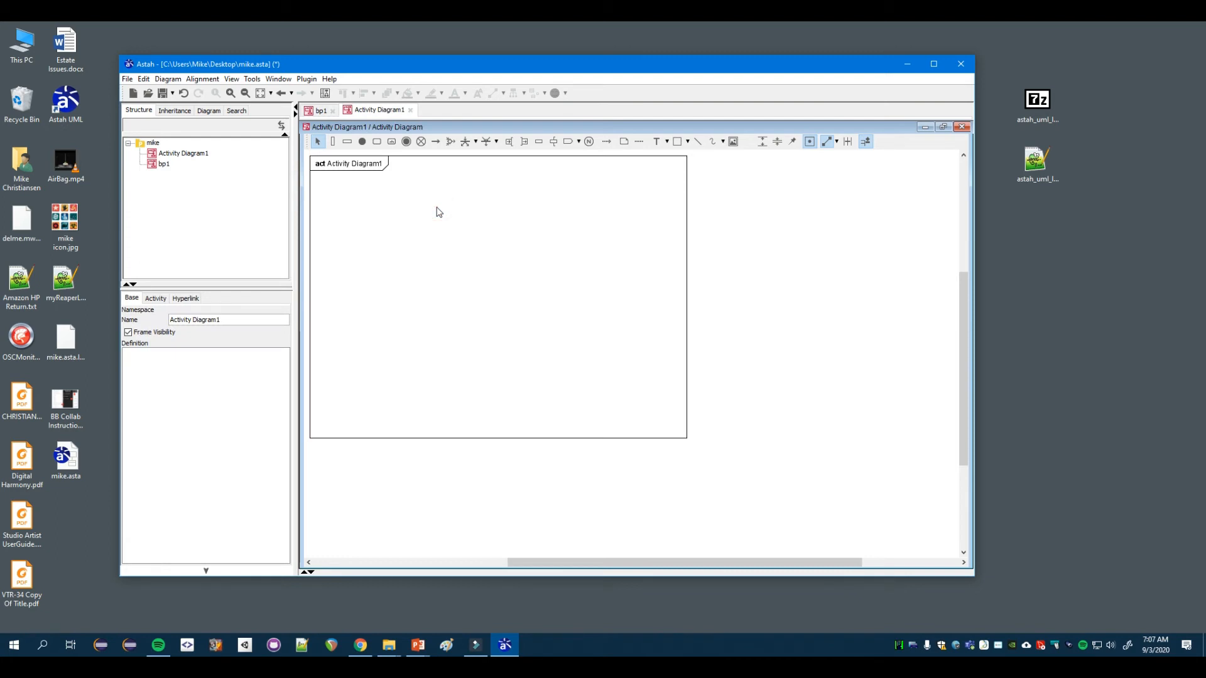
click(149, 336)
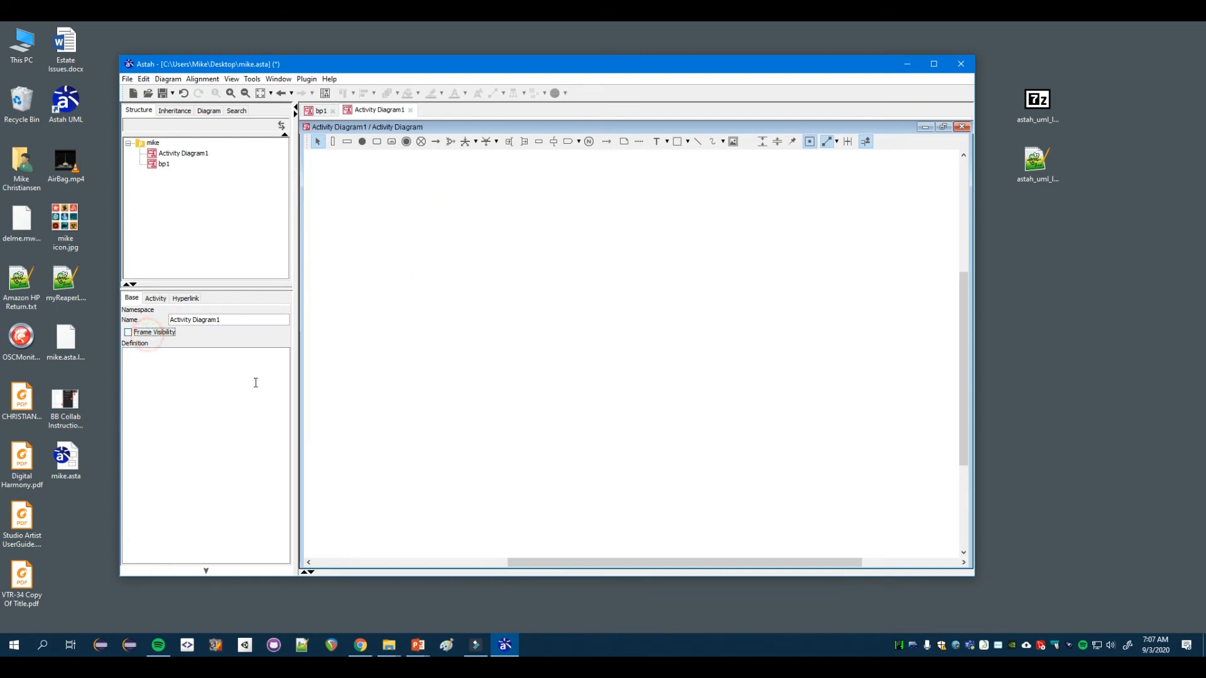
Rename the new activity diagram as "Swim Lanes Demo".
click(165, 165)
click(178, 156)
triple_click(230, 319)
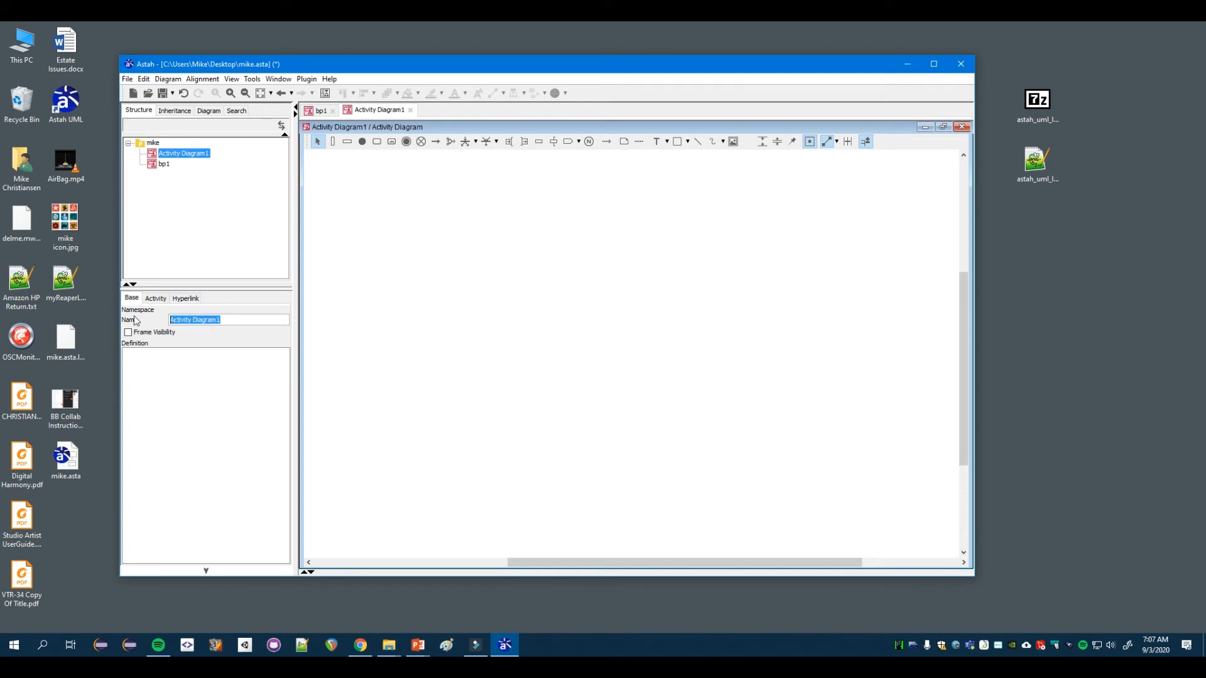
key(BackSpace)
key(Return)
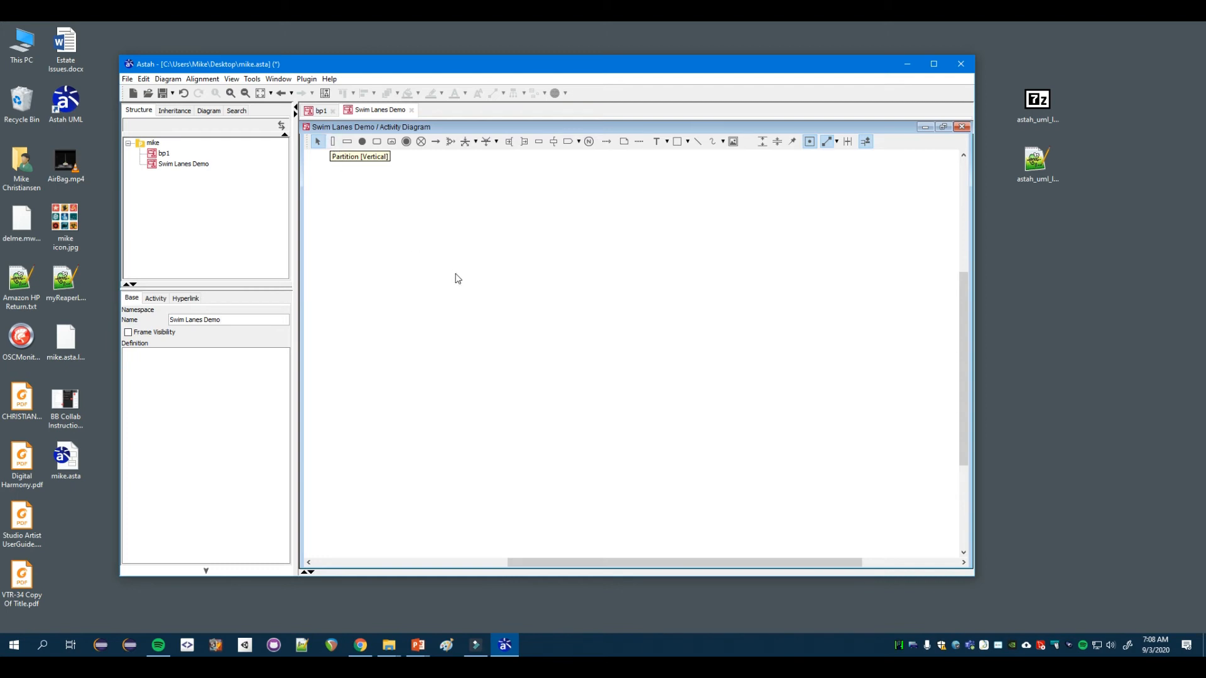
Add a vertical partition named "User" to the Swim Lanes Demo diagram.
click(431, 248)
click(335, 141)
click(459, 204)
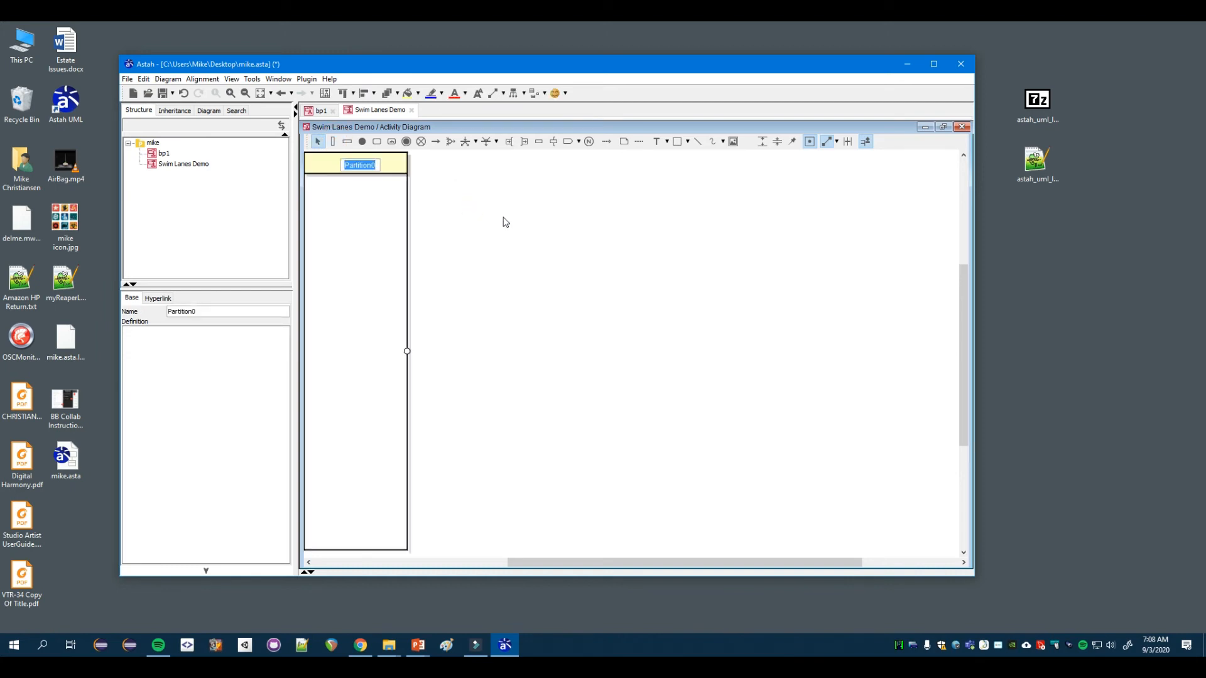
key(BackSpace)
text(User)
key(Return)
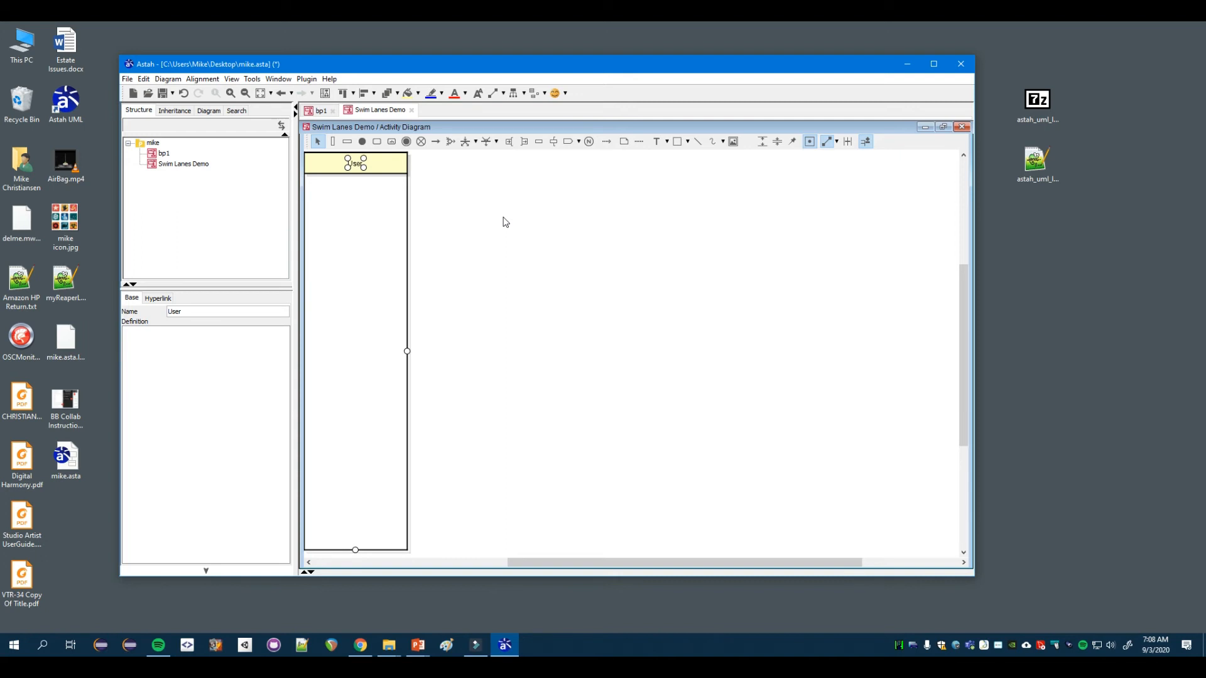
Add a second vertical partition named "System" directly to the right of the User lane.
click(332, 142)
click(500, 198)
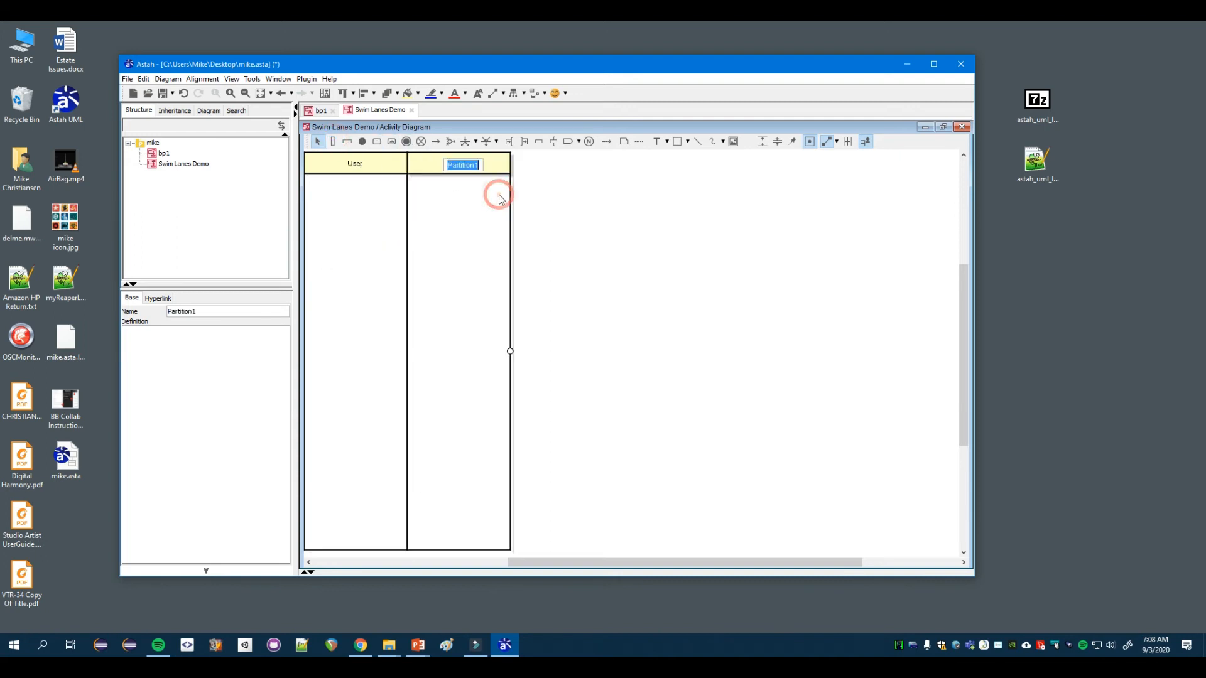
text(System)
click(646, 235)
drag(619, 302, 821, 248)
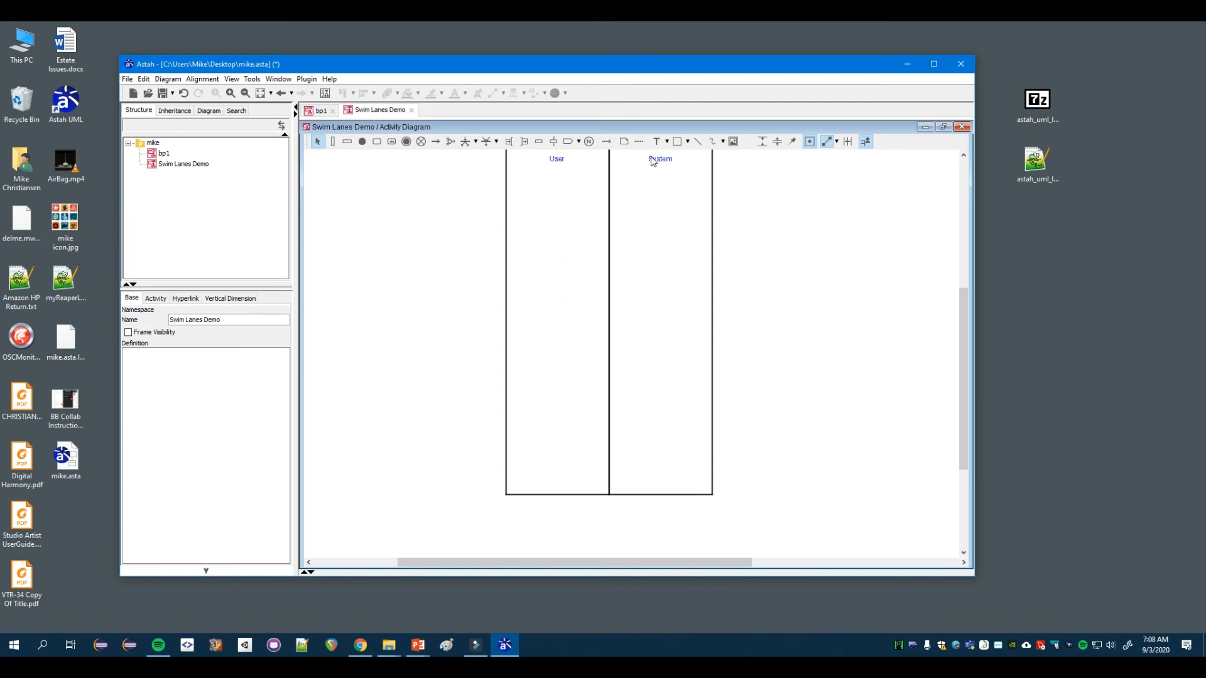
drag(762, 213, 772, 312)
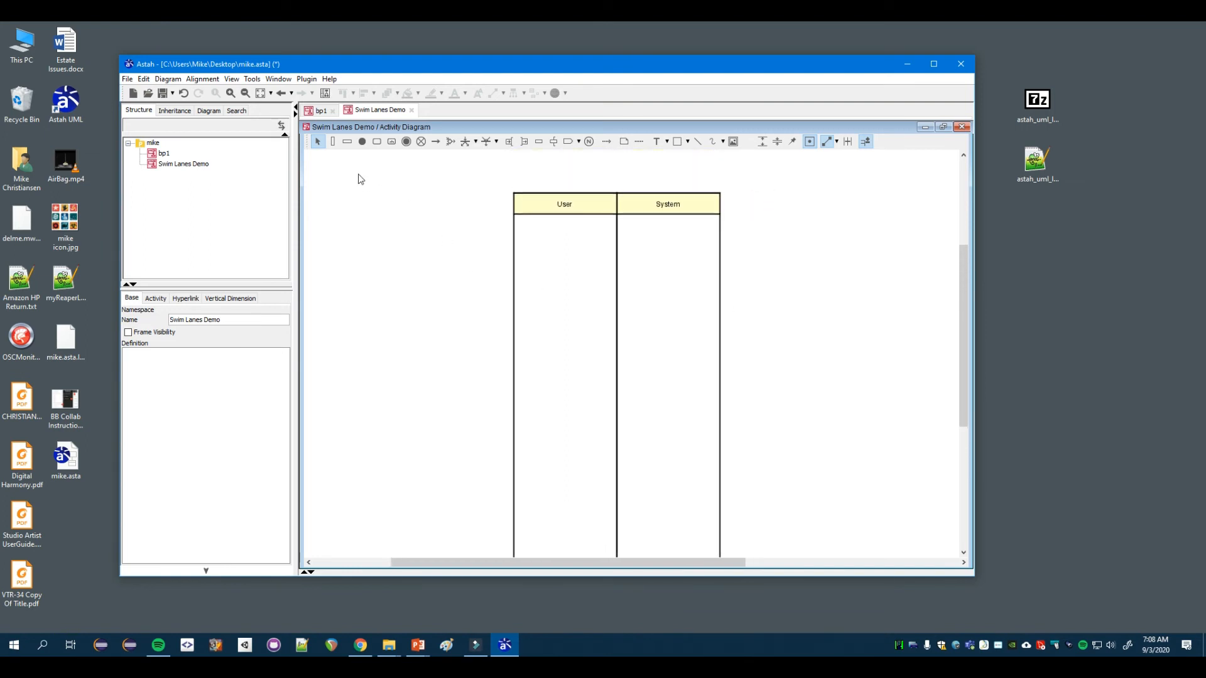
drag(807, 368, 767, 328)
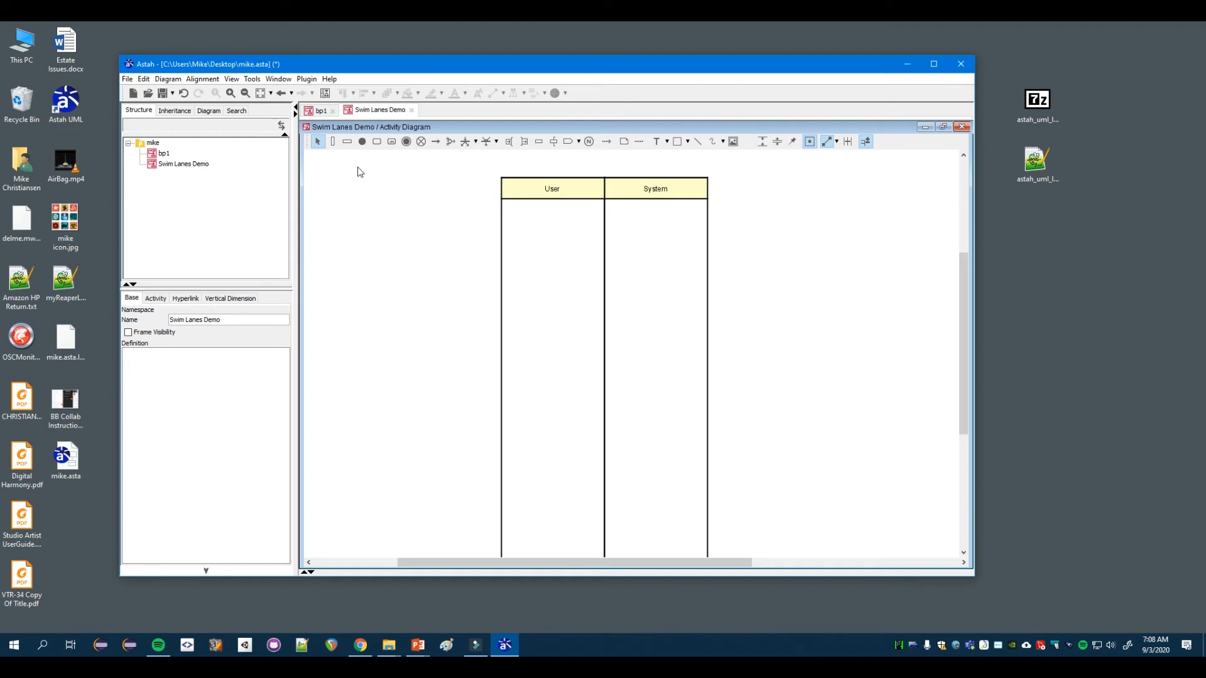
Place an initial node centred near the top of the User lane.
click(363, 141)
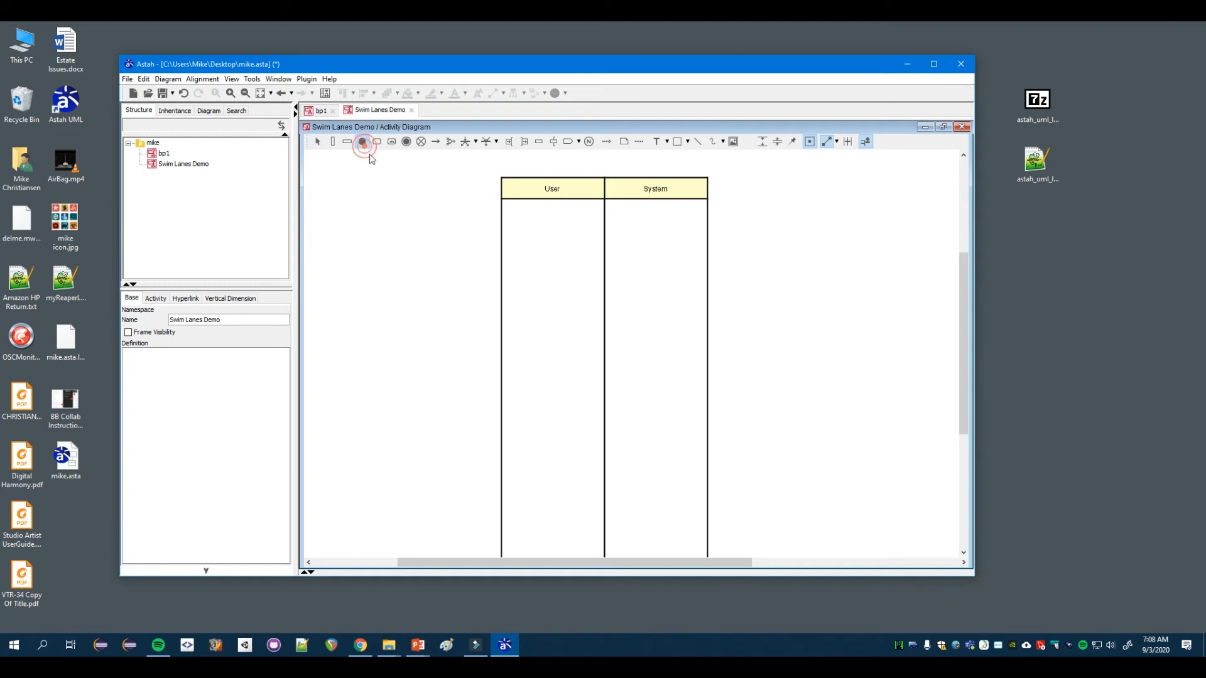
click(552, 230)
click(835, 344)
Add an action labelled "Select Login" centred below the initial node in the User lane, and connect the initial node to it.
click(379, 148)
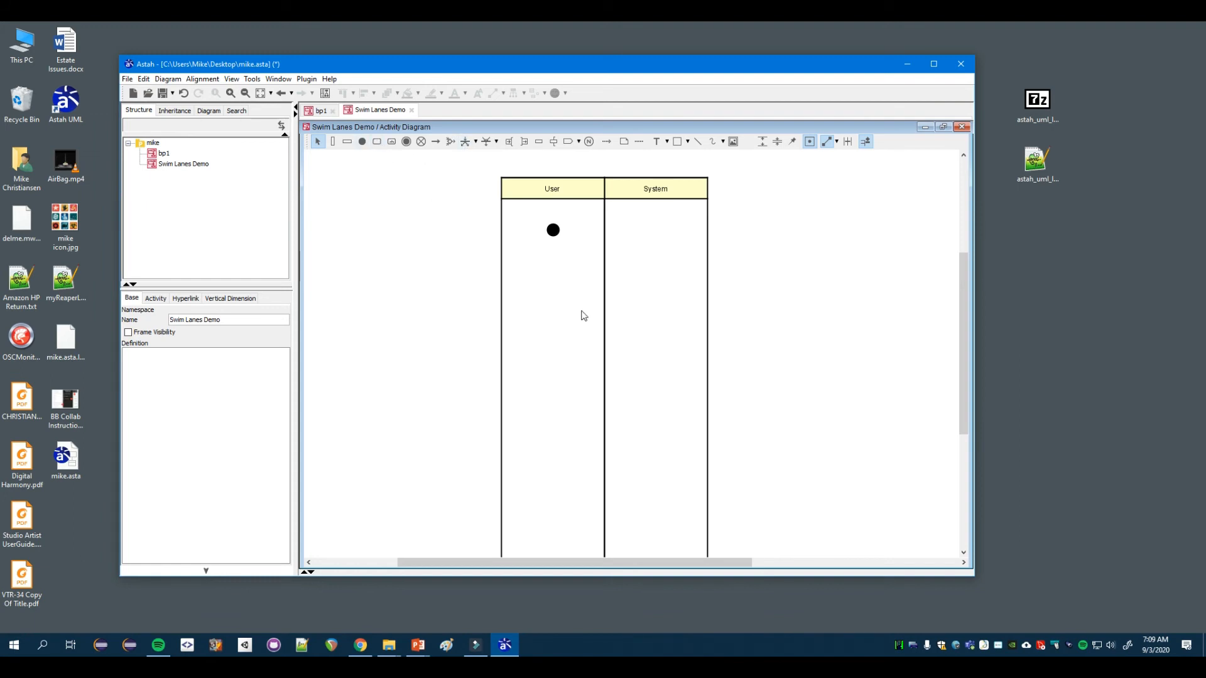
click(535, 277)
key(BackSpace)
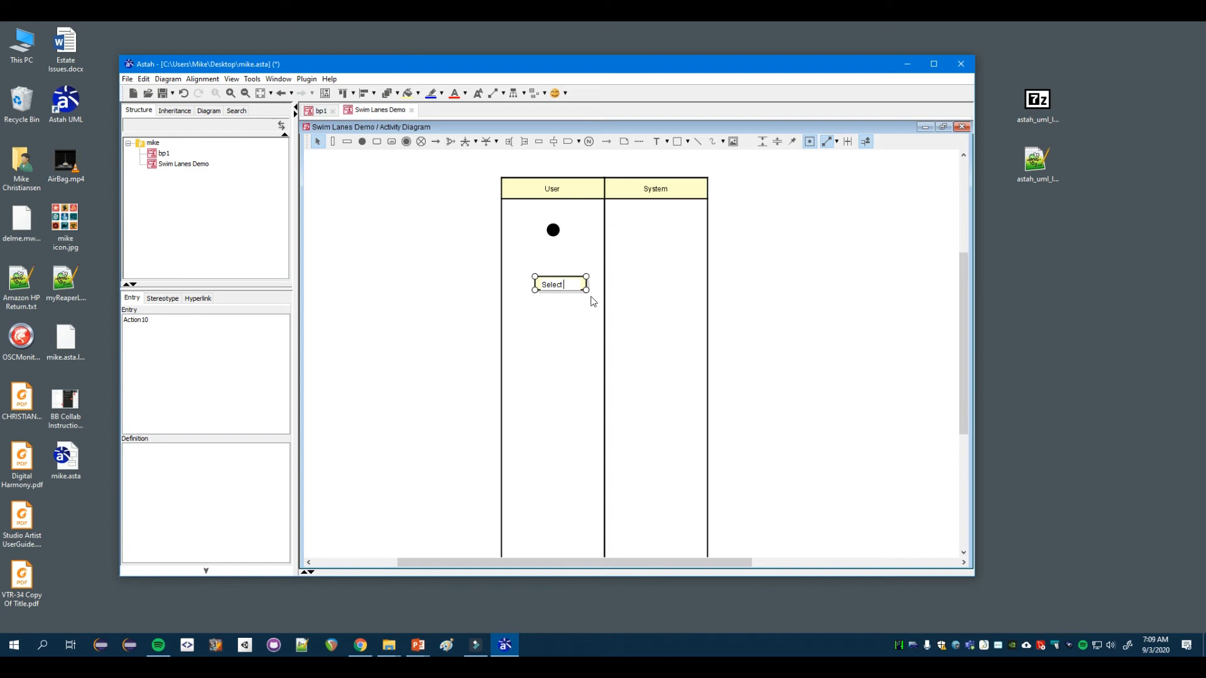
text(Select Login)
key(Return)
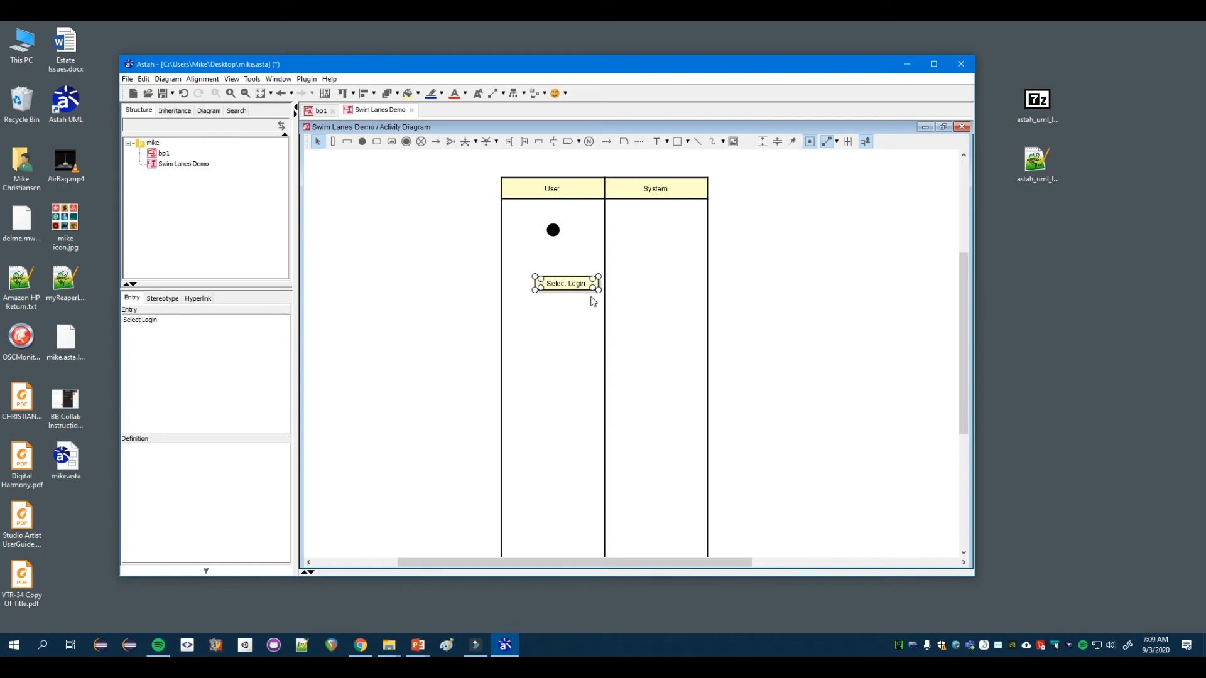
mouse_move(569, 286)
mouse_down()
mouse_move(555, 263)
mouse_move(563, 270)
mouse_up()
Add an action labelled "Presents Login Screen" in the System lane level with "Select Login", and connect "Select Login" to it.
double_click(643, 261)
text(Presents Login Screen)
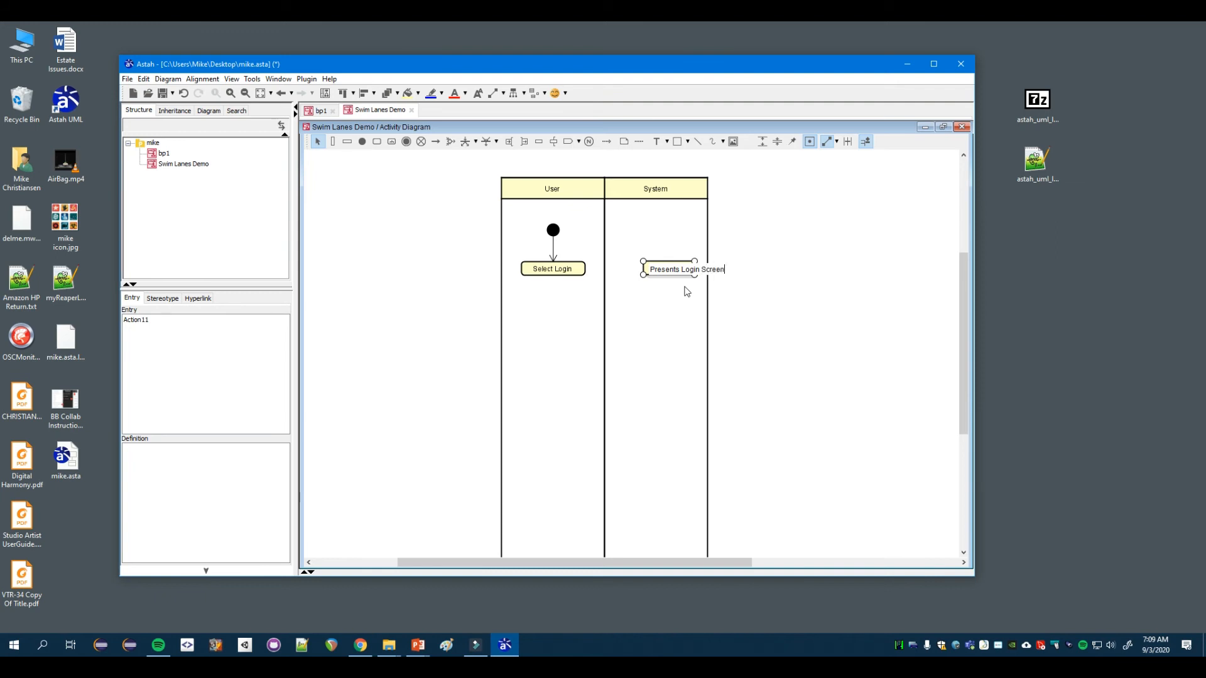
key(Return)
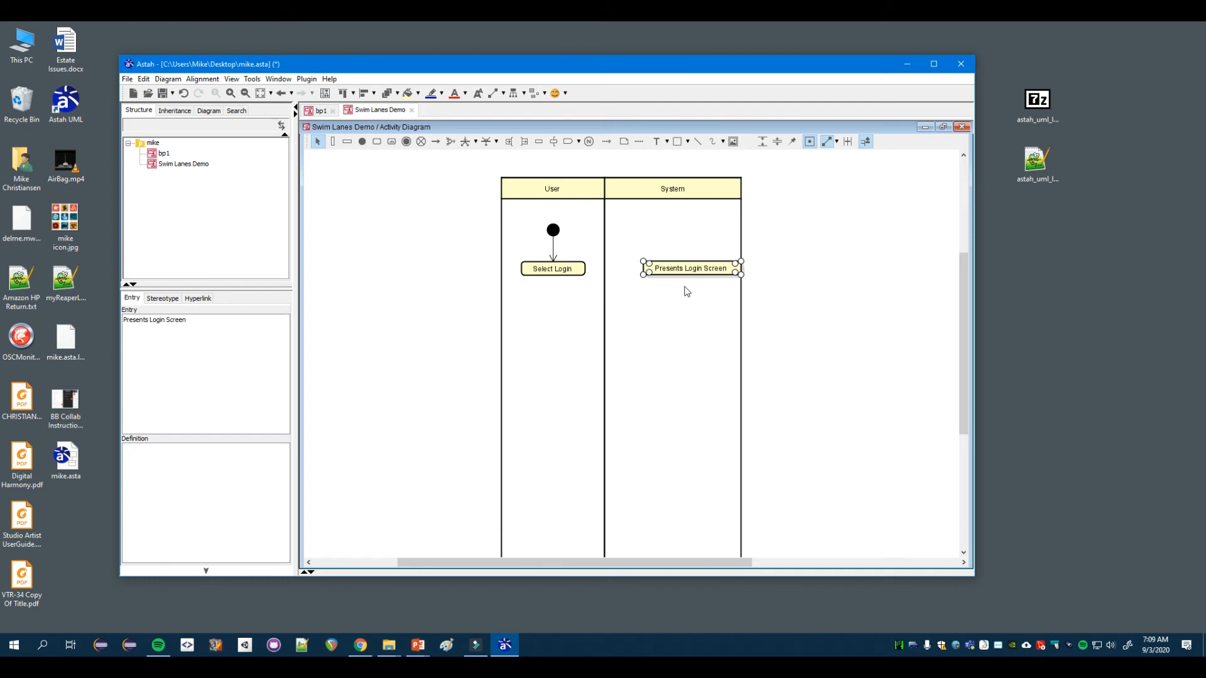
drag(691, 269, 675, 272)
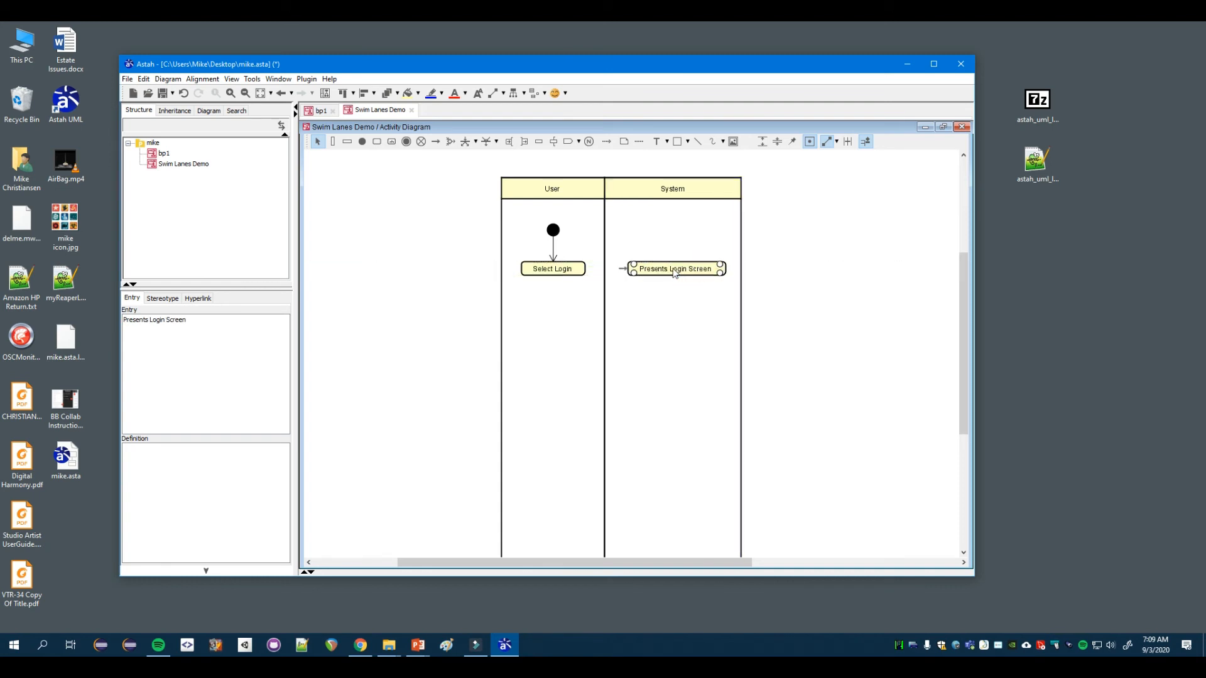
drag(590, 269, 638, 272)
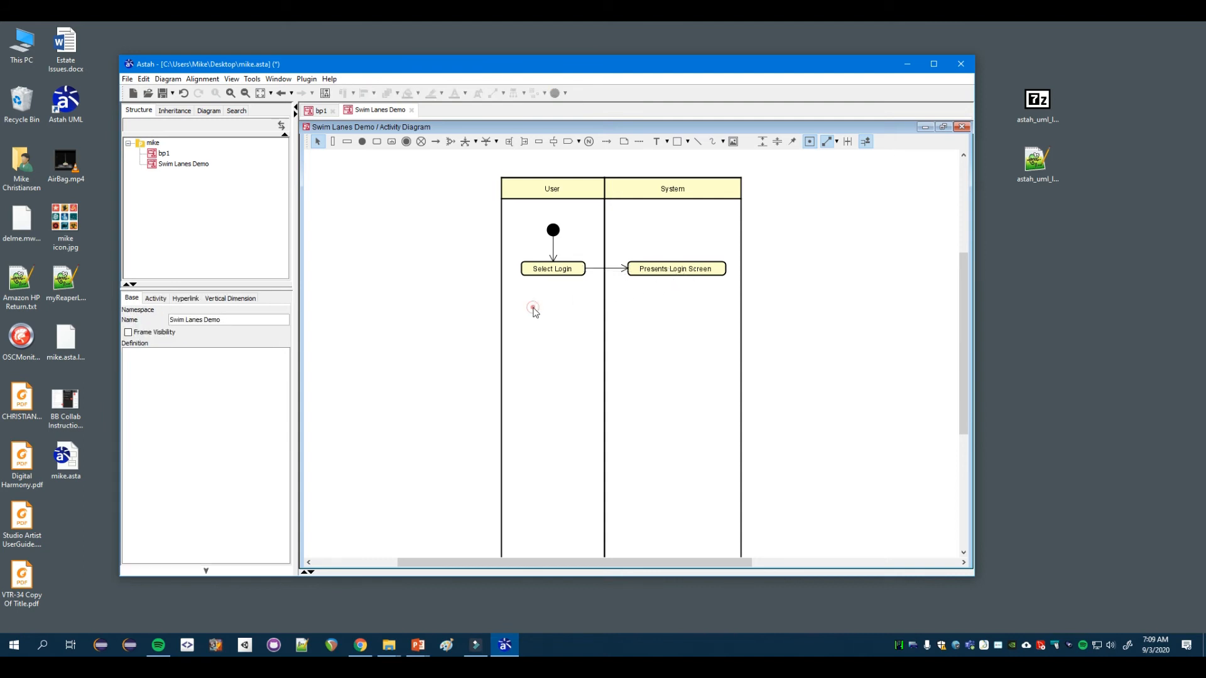
Add an action labelled "Enters ID and Pass" below "Select Login" in the User lane, and connect "Presents Login Screen" to it.
click(531, 309)
text(E)
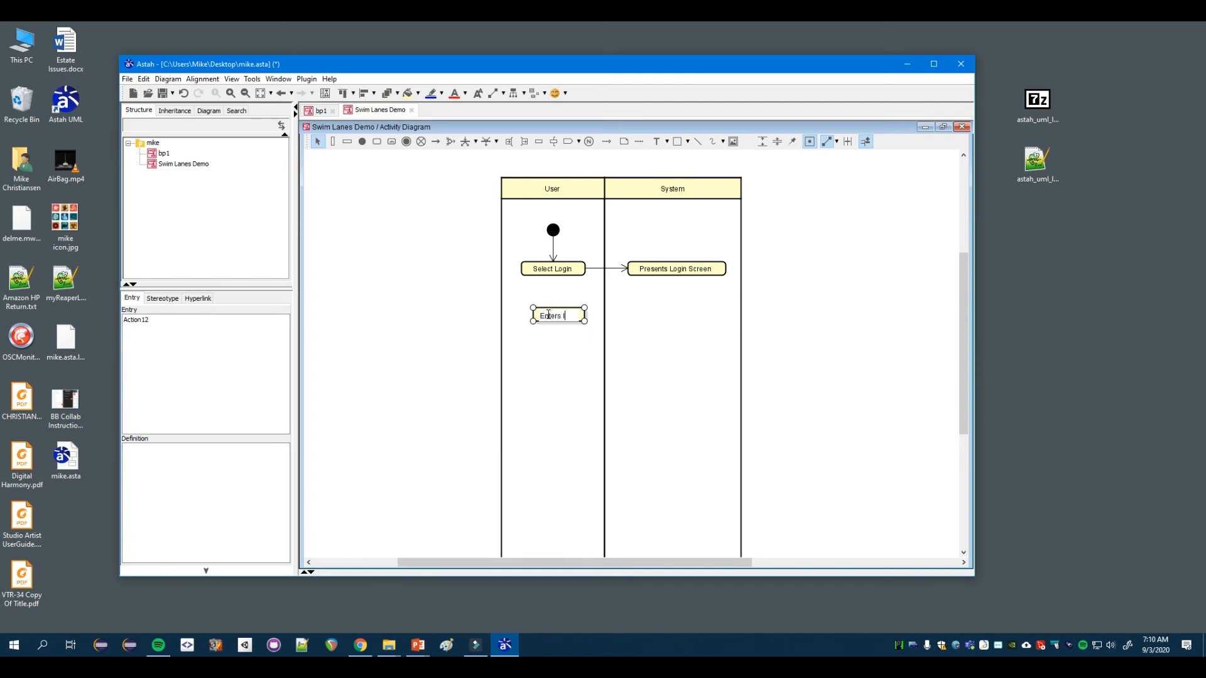
text(nters ID and Pass)
click(579, 352)
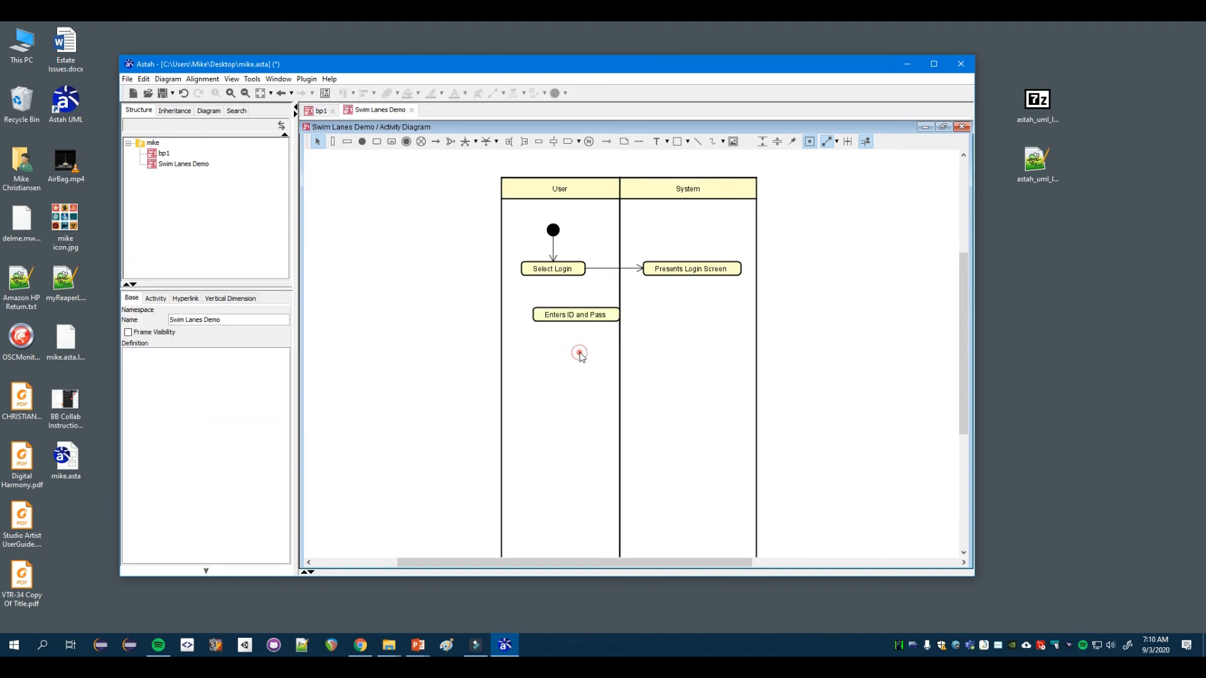
drag(574, 315, 549, 307)
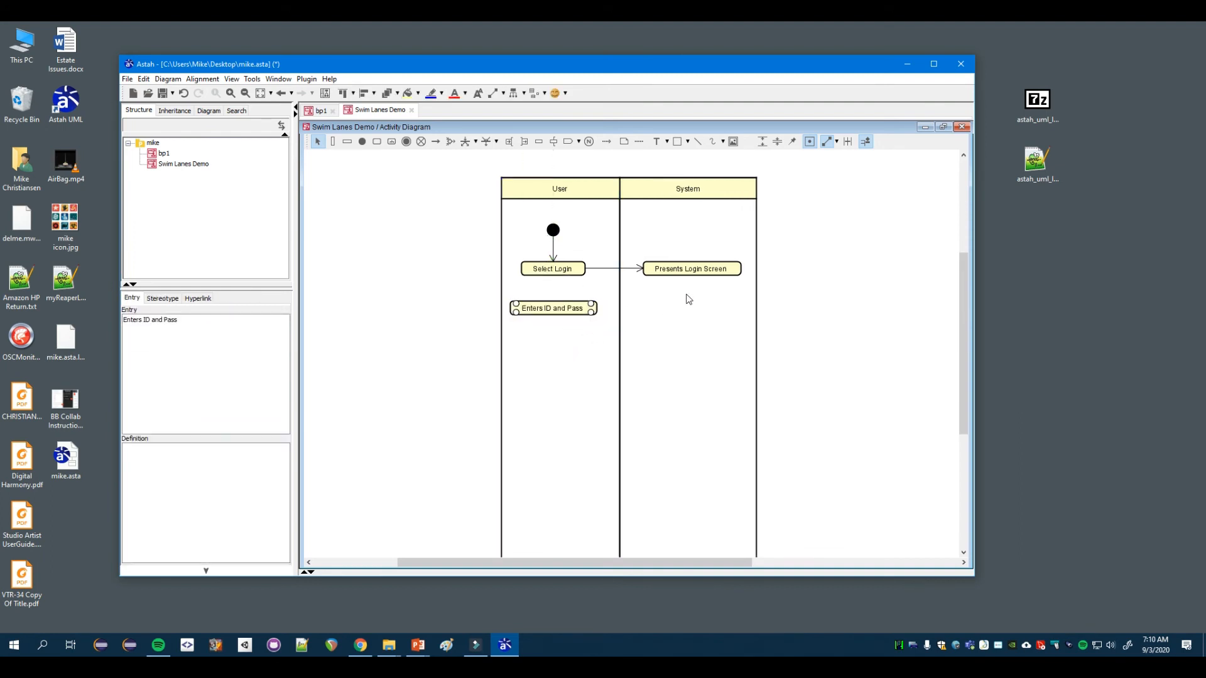
drag(690, 280, 584, 306)
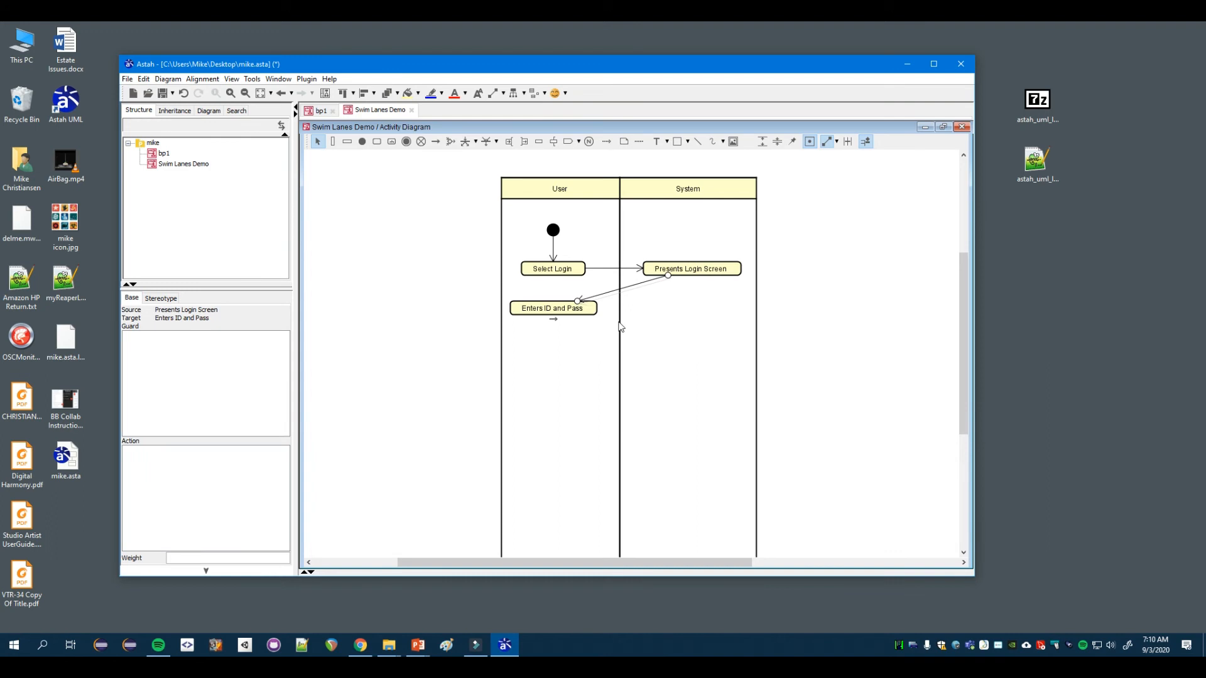
Add an action labelled "Validates Account" in the System lane level with "Enters ID and Pass", and connect "Enters ID and Pass" to it.
click(657, 314)
key(BackSpace)
text(V)
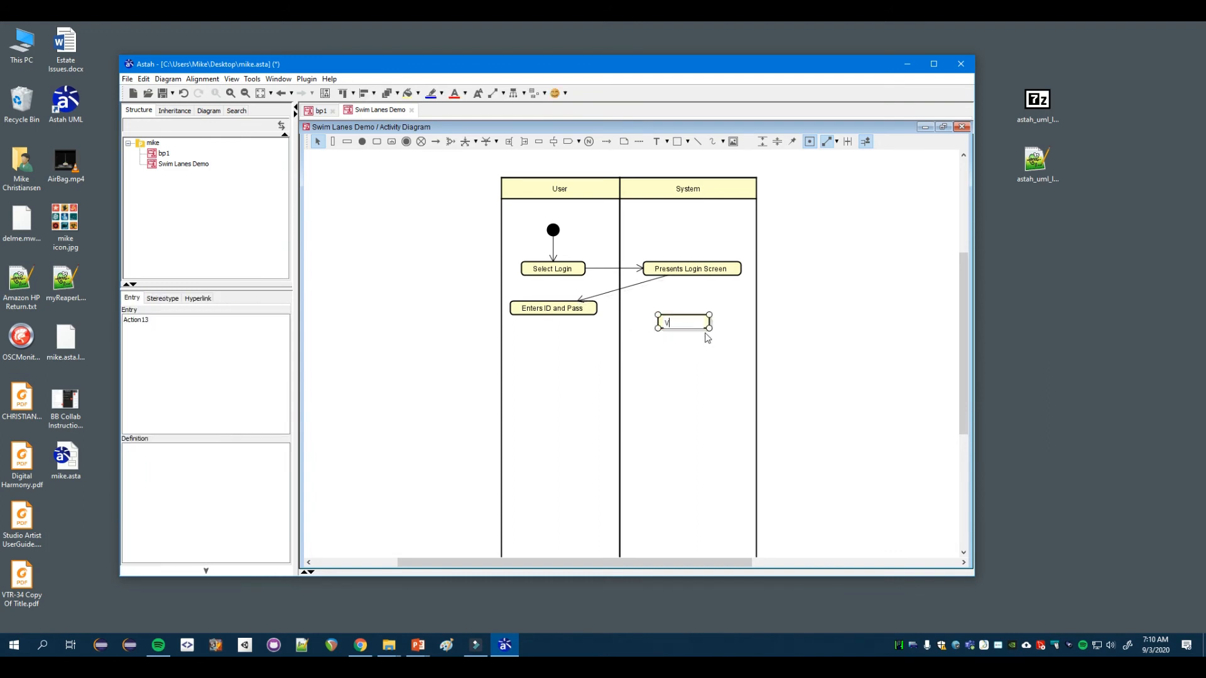
text(Caidates Account)
key(Return)
drag(690, 322, 685, 316)
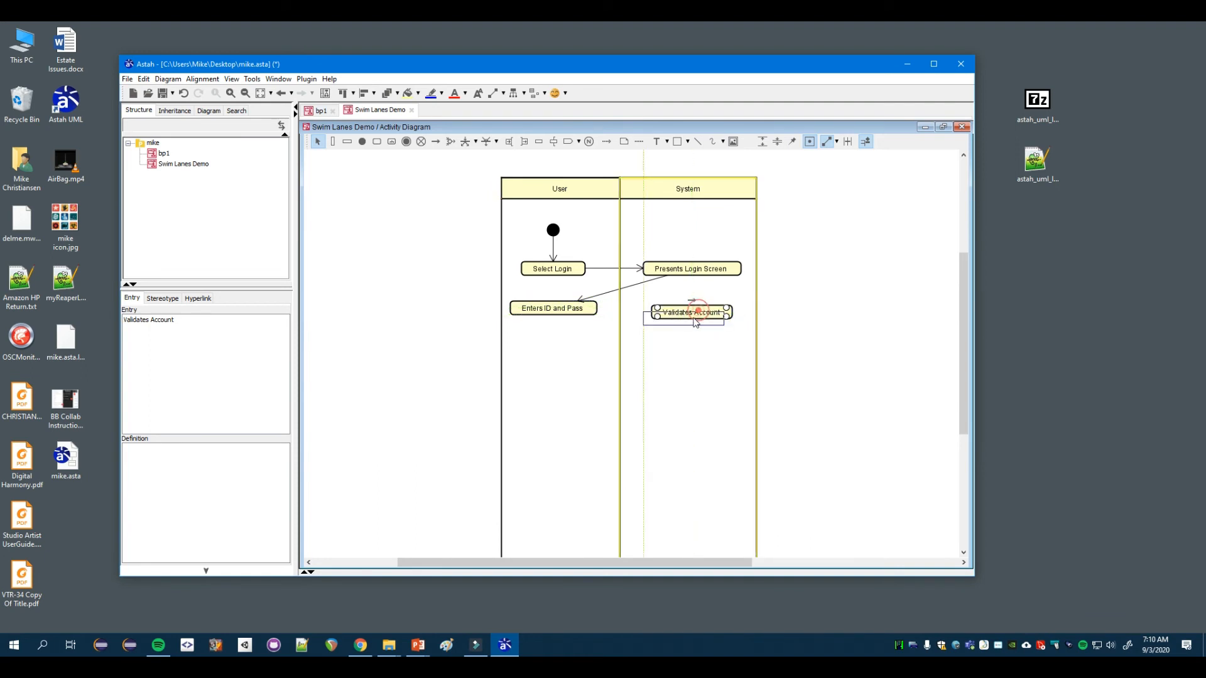
drag(700, 315, 694, 313)
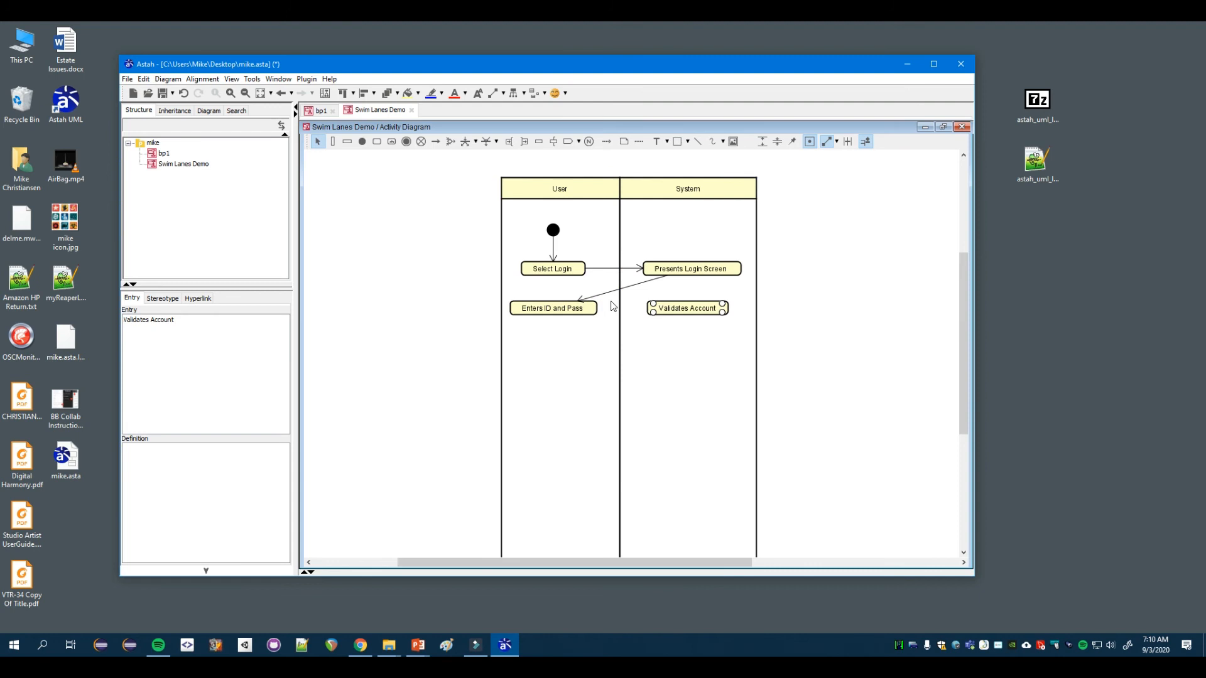
drag(598, 308, 676, 316)
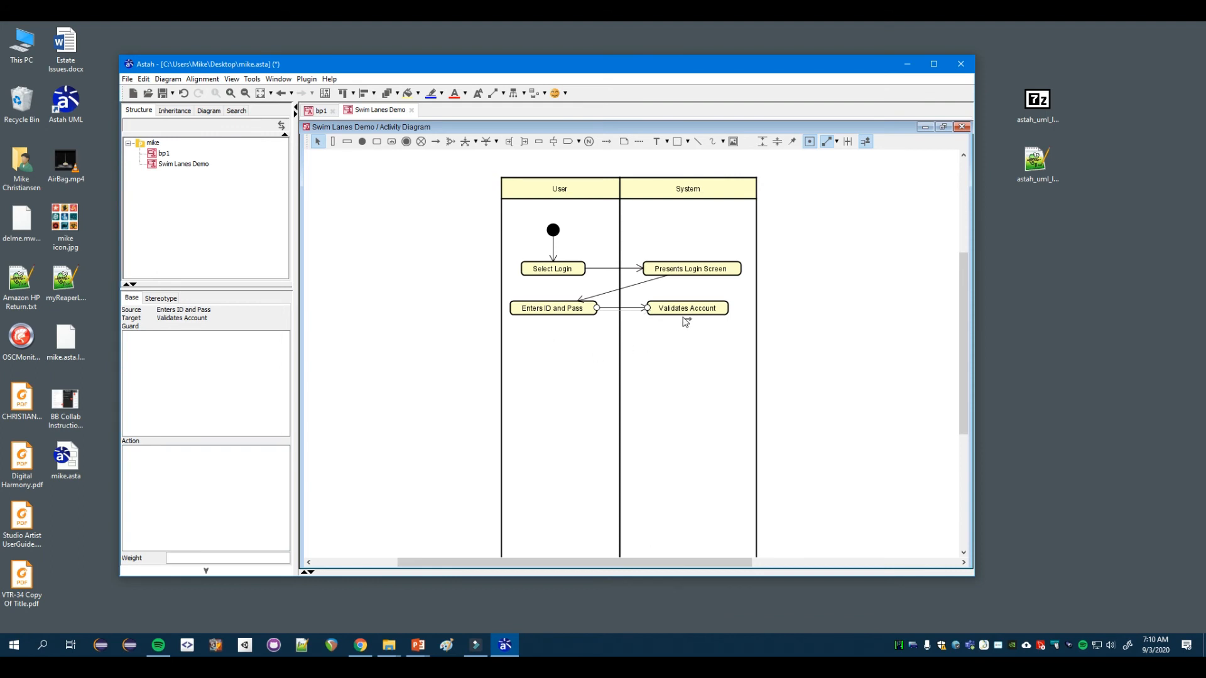
Add an action labelled "Presents Users Homepage" centred below "Validates Account" in the System lane, and connect "Validates Account" to it.
click(667, 341)
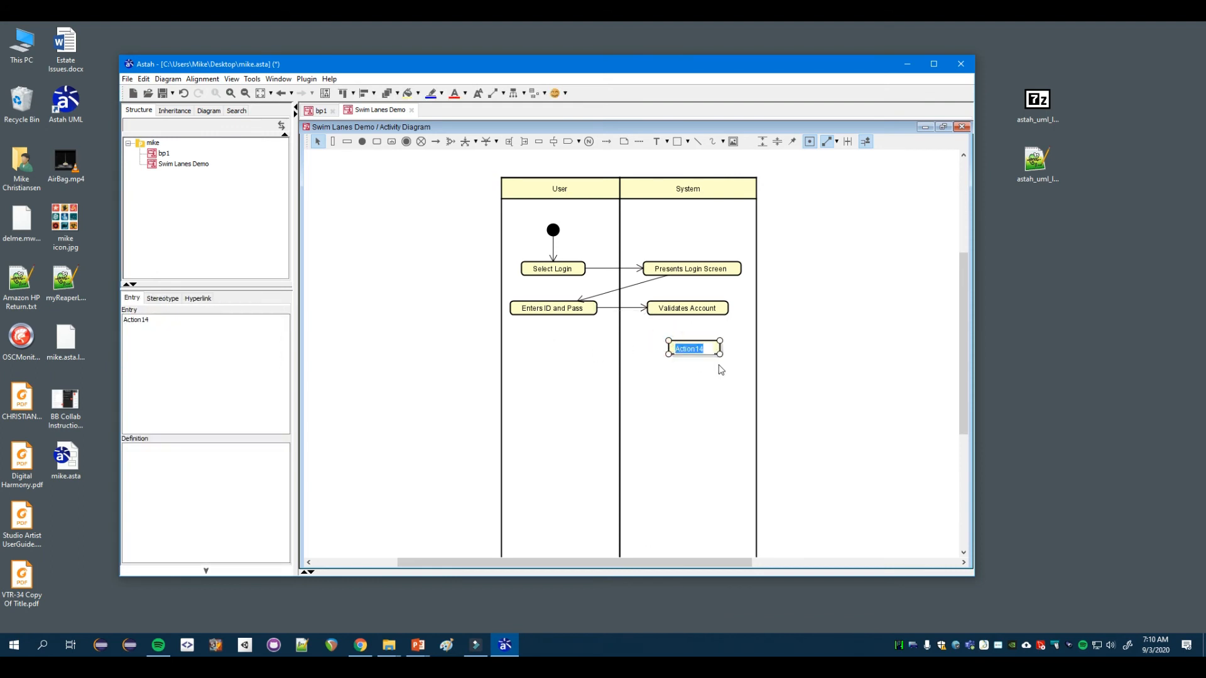
key(BackSpace)
text(Presents Users Homepage)
key(Return)
mouse_move(714, 355)
mouse_down()
mouse_move(683, 353)
mouse_move(701, 356)
mouse_up()
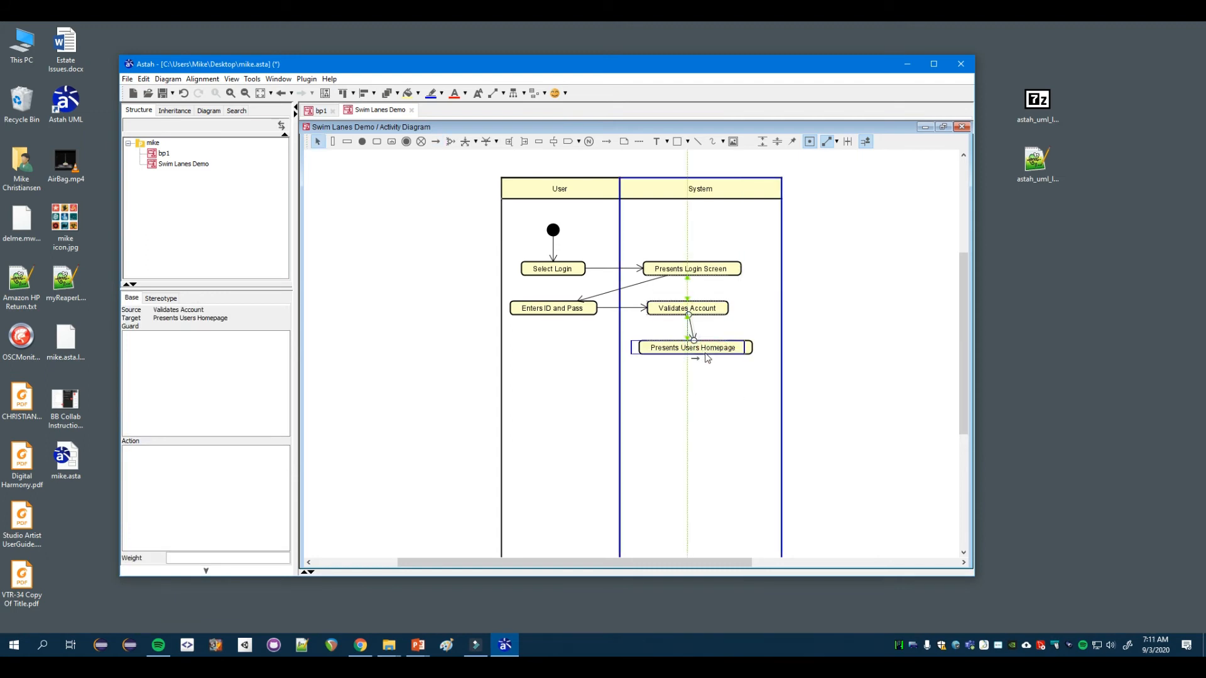
Add an action labelled "Presents Login Screen With Error Message" below "Presents Users Homepage" in the System lane.
click(672, 403)
text(Presents Login Screen With Error)
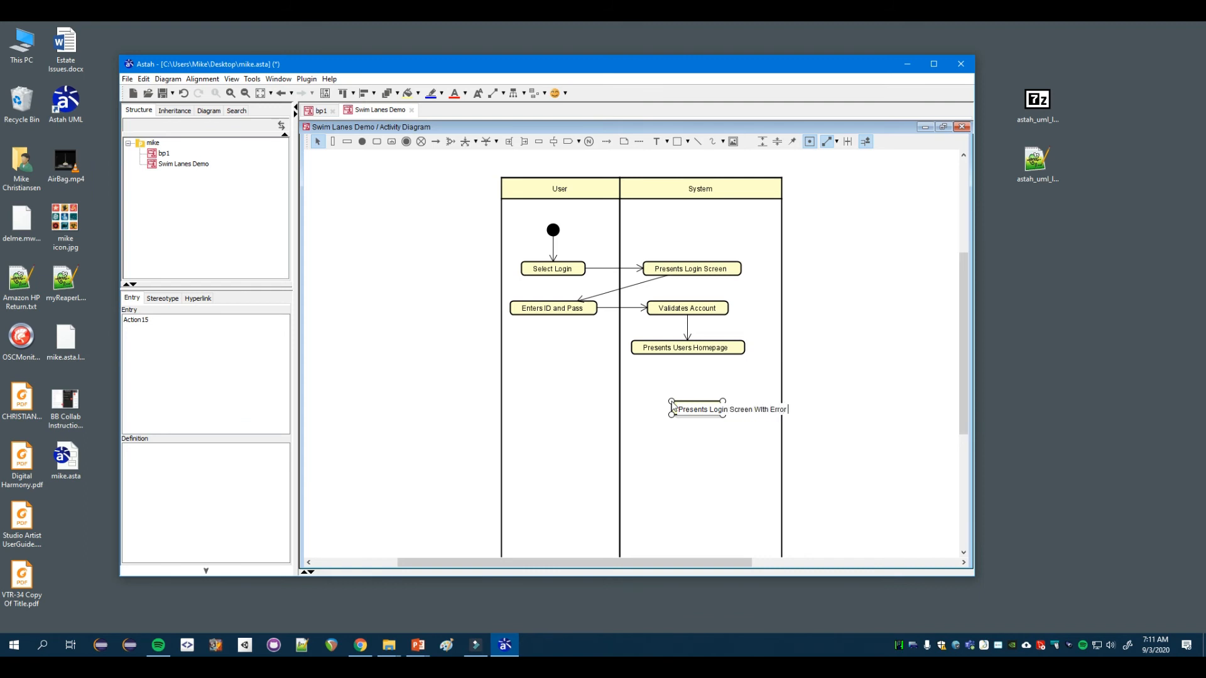
text(essag)
key(Return)
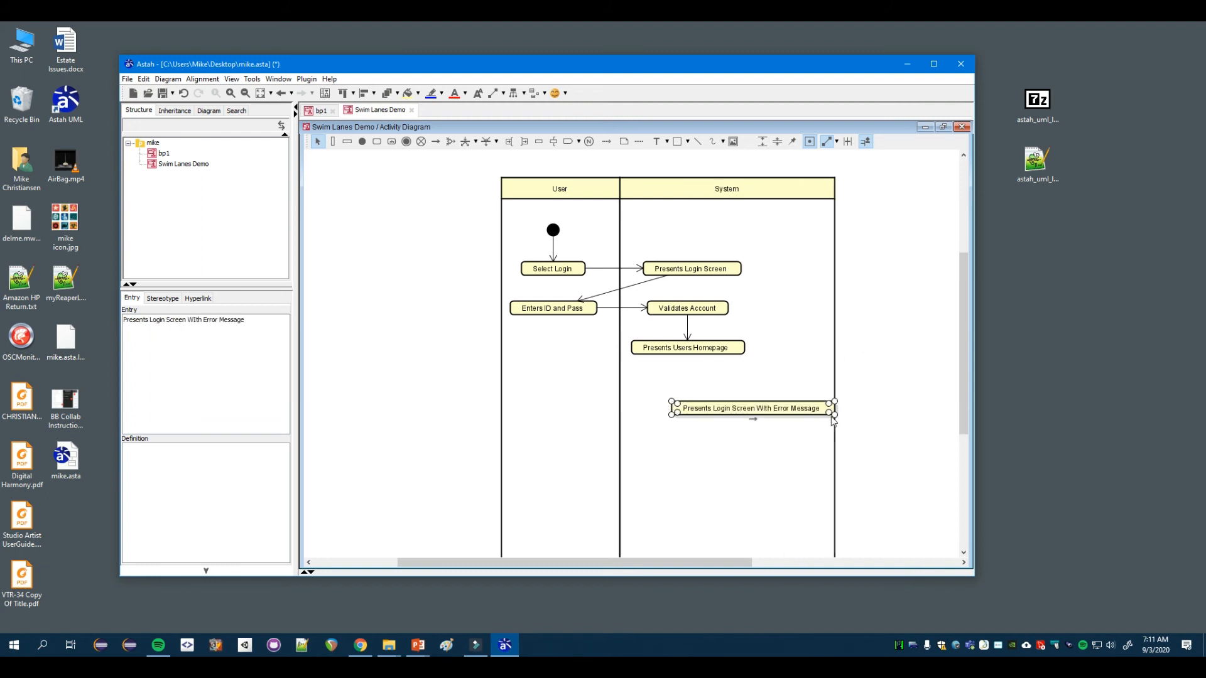
click(791, 442)
click(786, 416)
click(836, 416)
click(813, 433)
drag(751, 410, 722, 407)
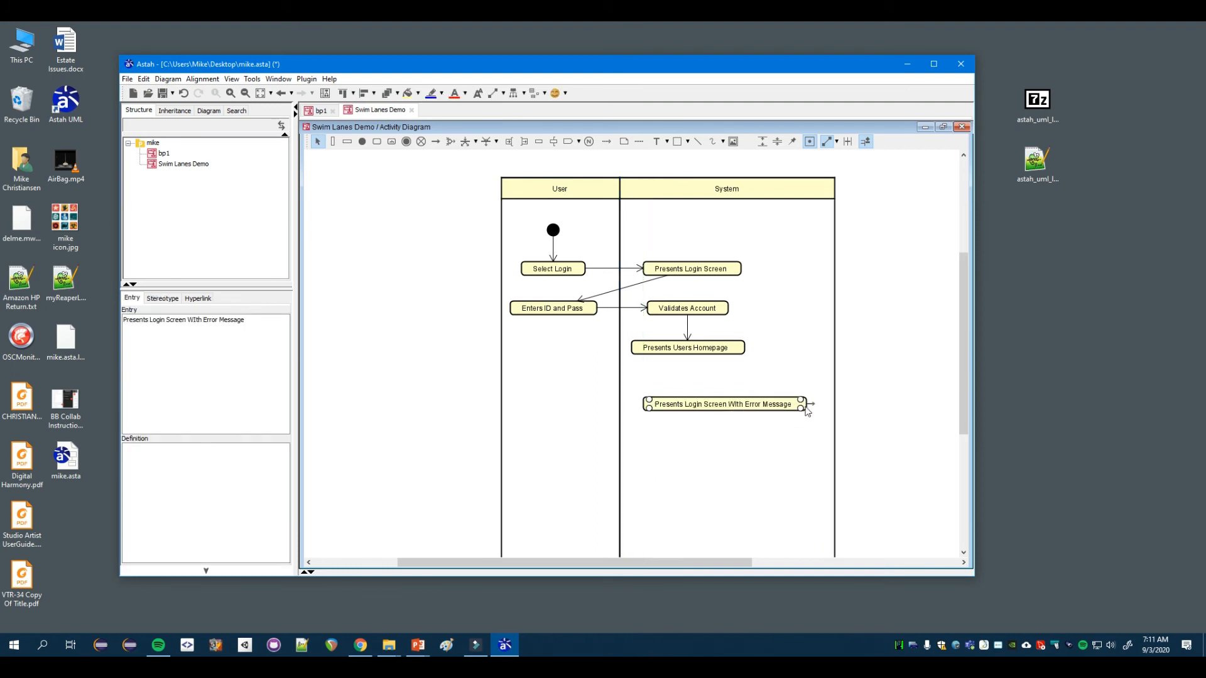
Resize the error message action so its label wraps onto two lines, and narrow the System lane.
double_click(752, 409)
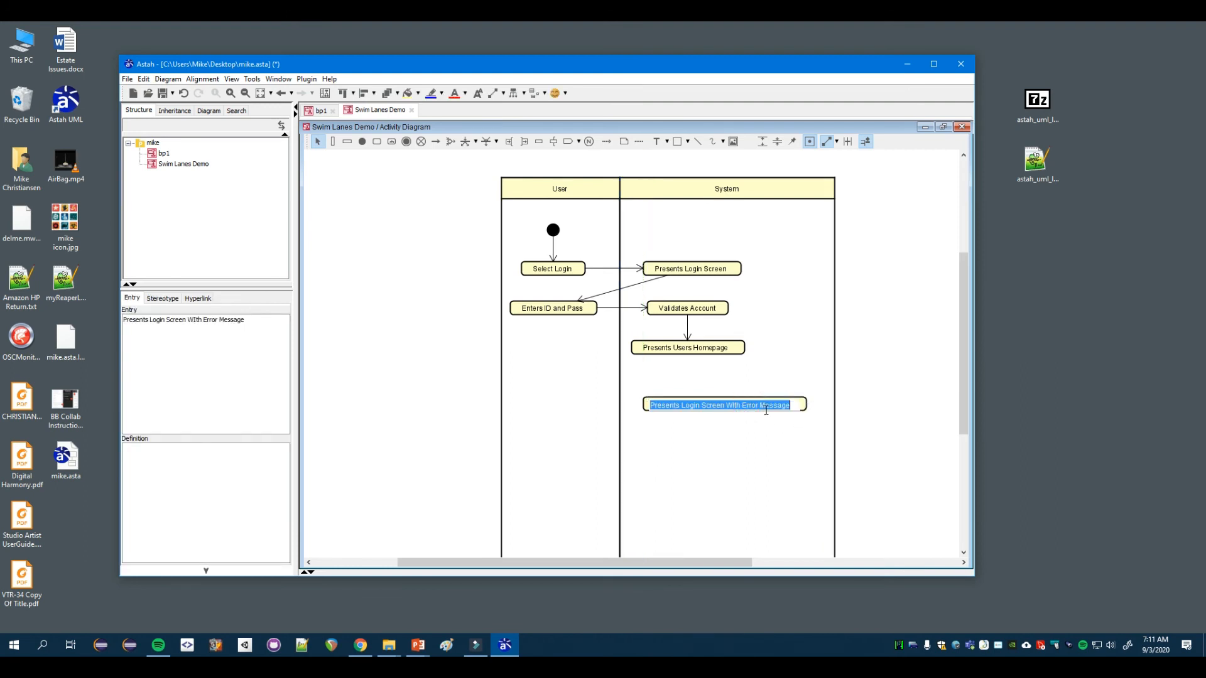
click(810, 447)
click(805, 410)
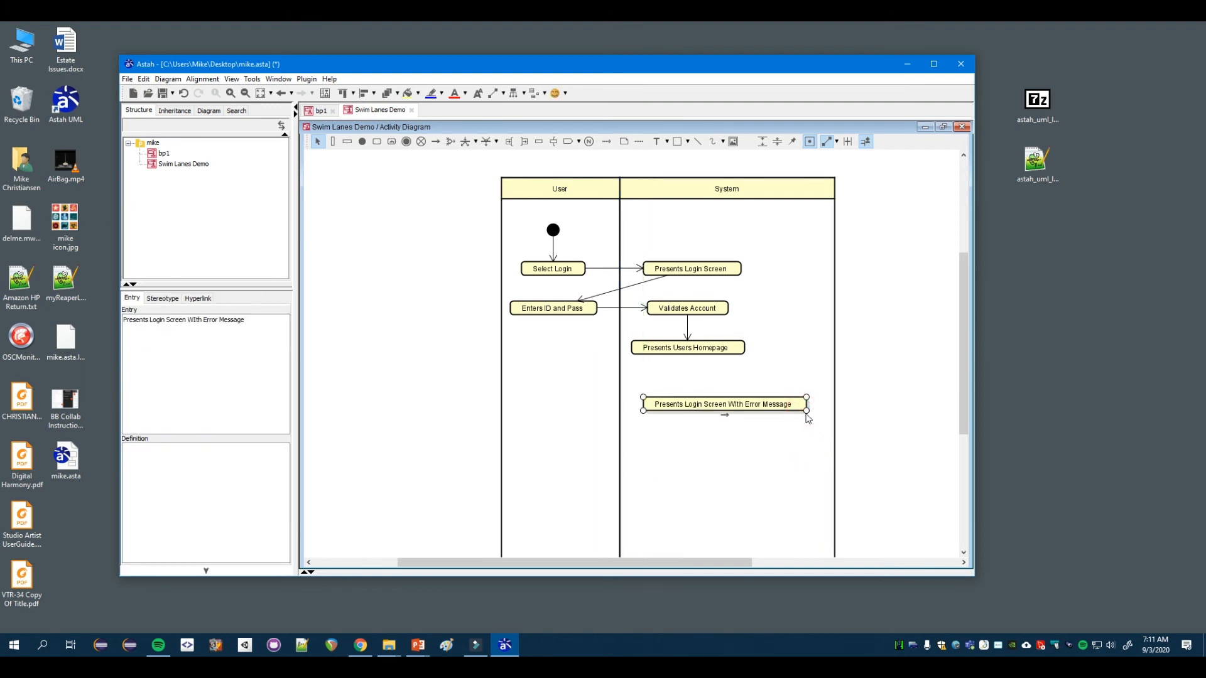
drag(807, 411, 694, 403)
drag(836, 421, 792, 421)
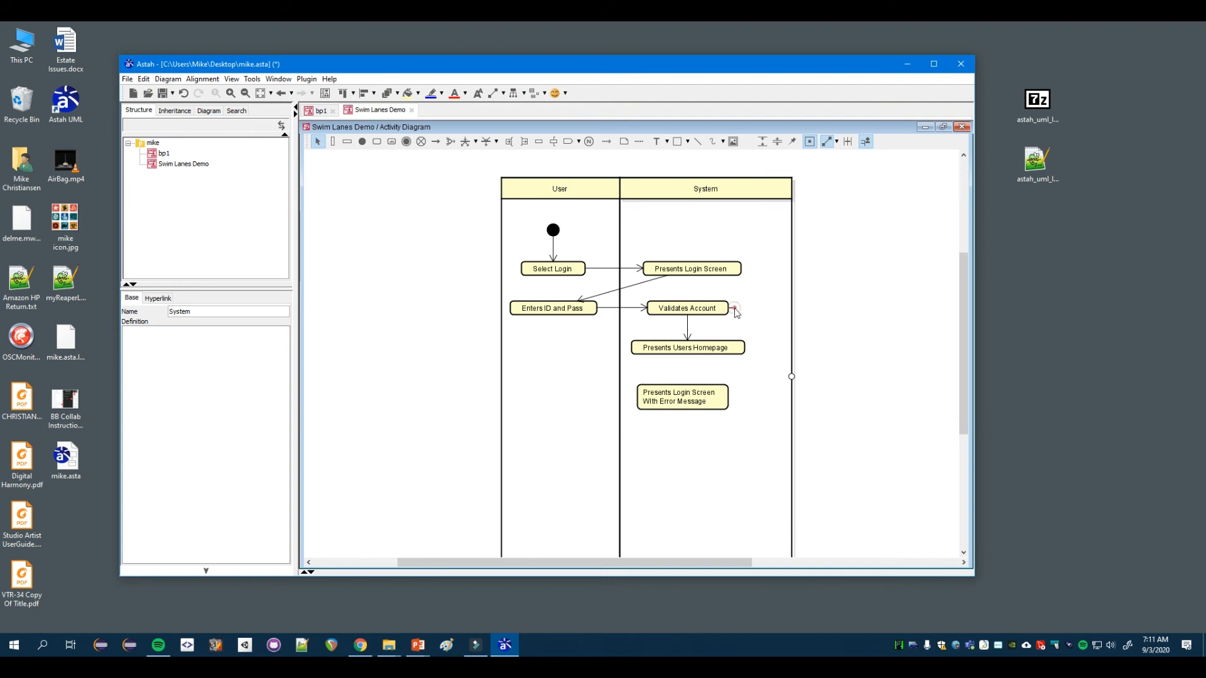
Connect "Validates Account" to the error message action, bending the flow around "Presents Users Homepage", and set the homepage flow's guard to Valid.
mouse_move(735, 311)
mouse_down()
mouse_move(685, 396)
mouse_move(705, 399)
mouse_move(767, 347)
mouse_up()
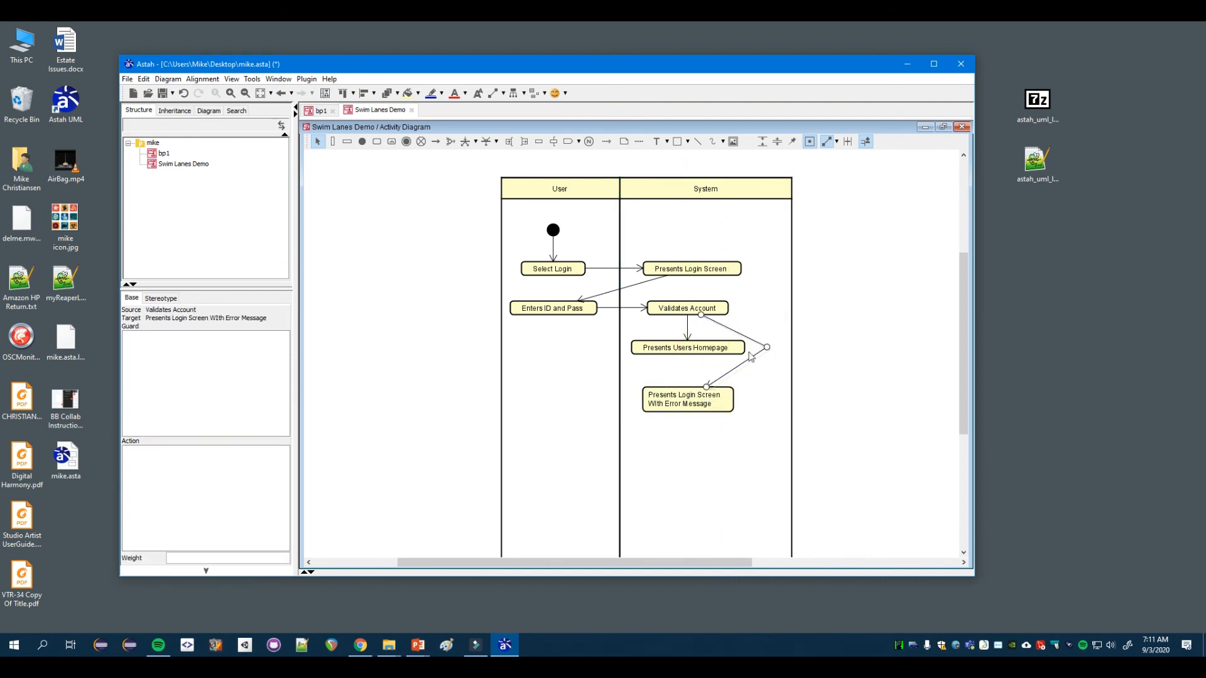
click(680, 308)
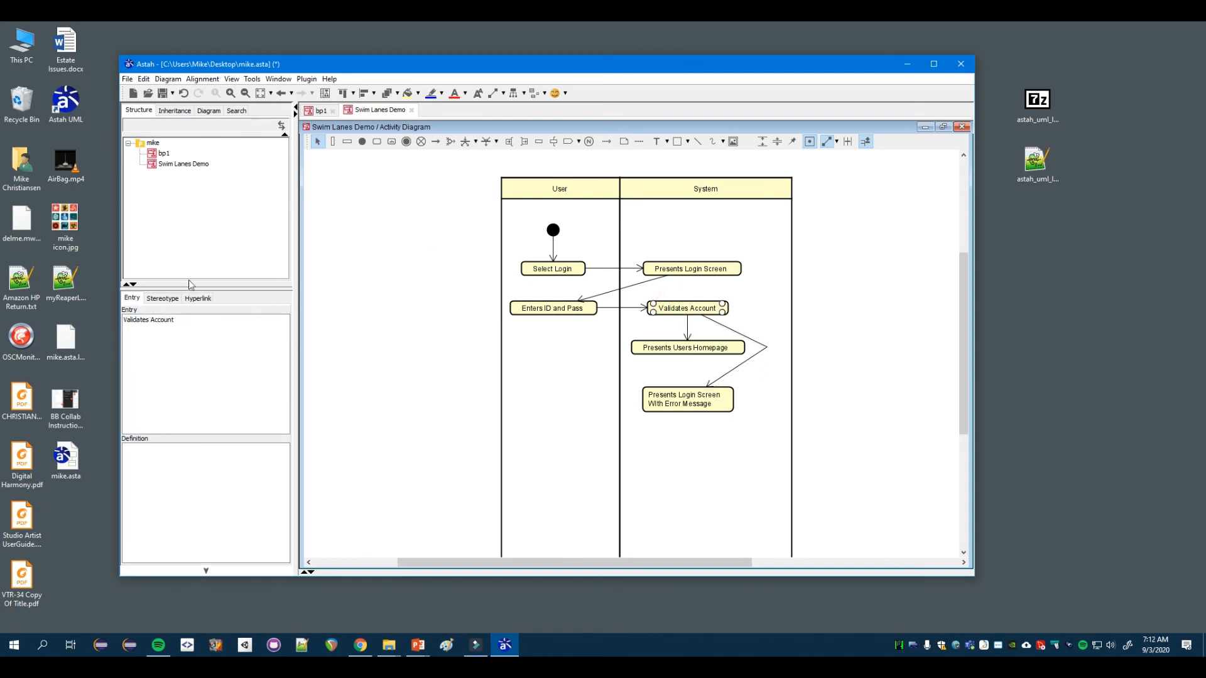
click(687, 332)
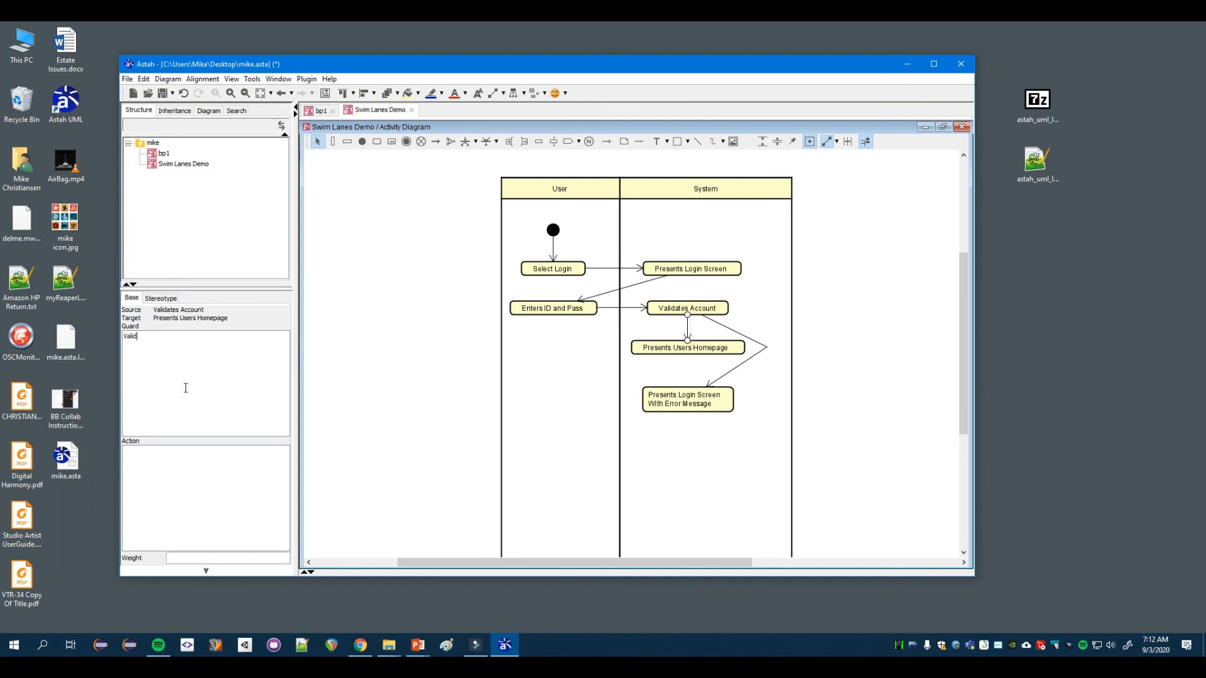
click(709, 475)
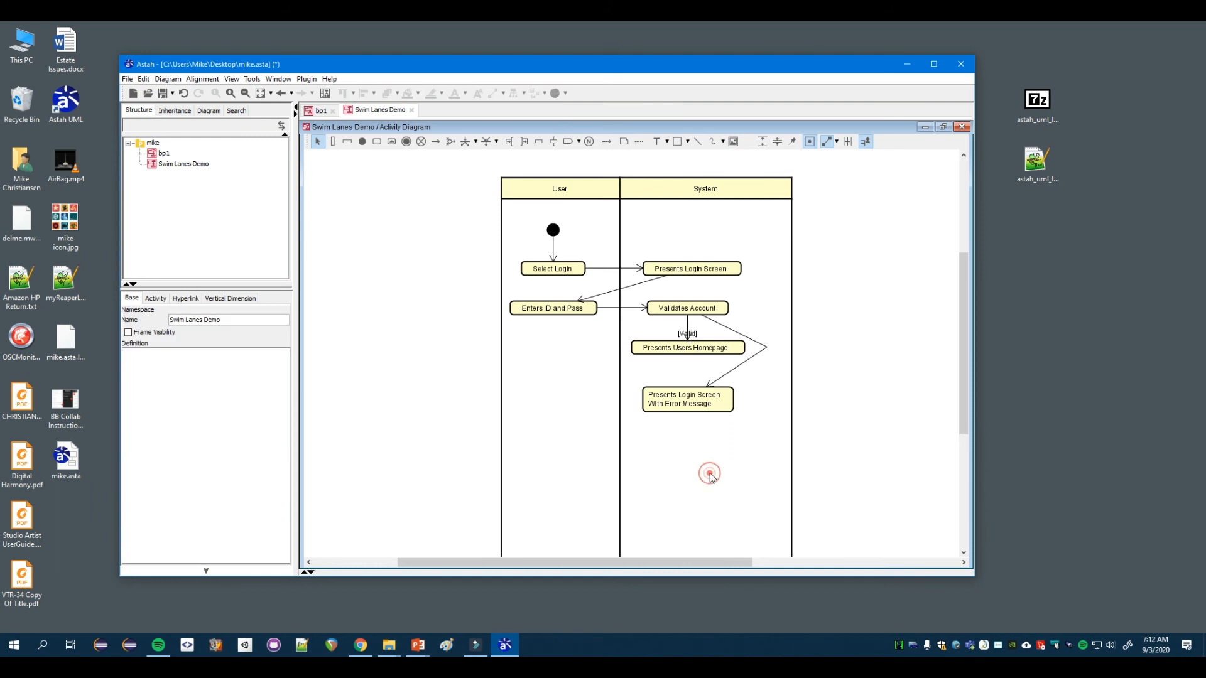
Set the guard of the bent flow to the error message action to Invalid, and widen the System lane slightly.
click(730, 373)
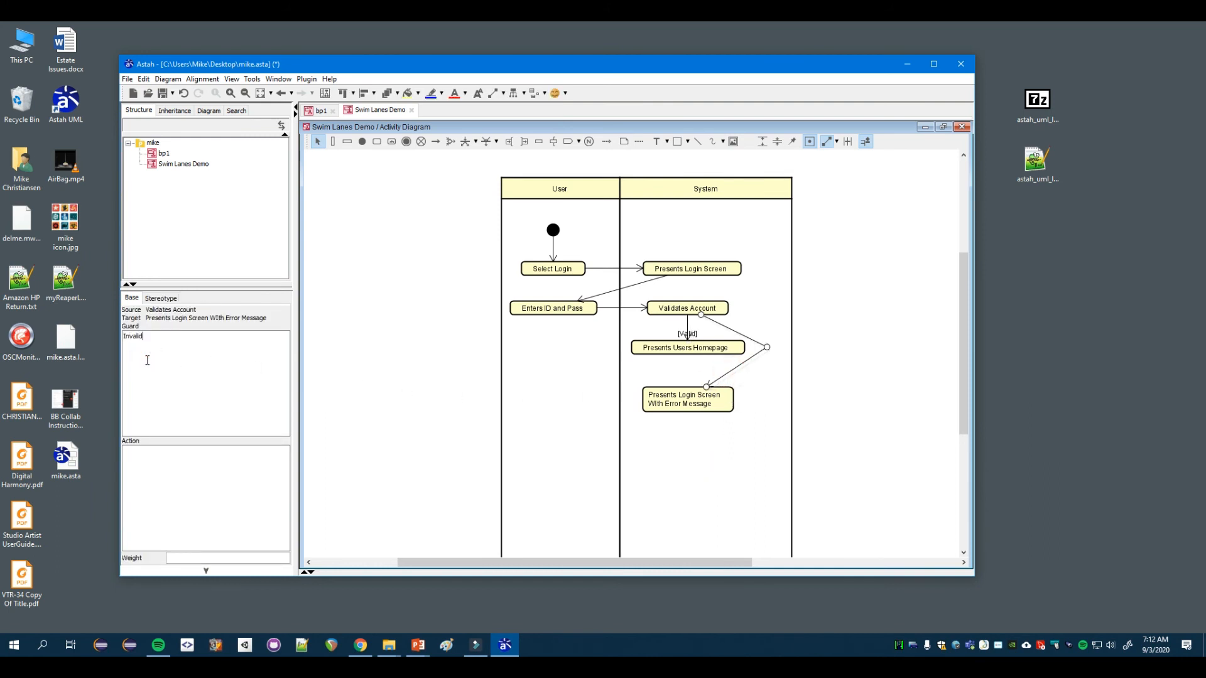
click(708, 496)
click(668, 403)
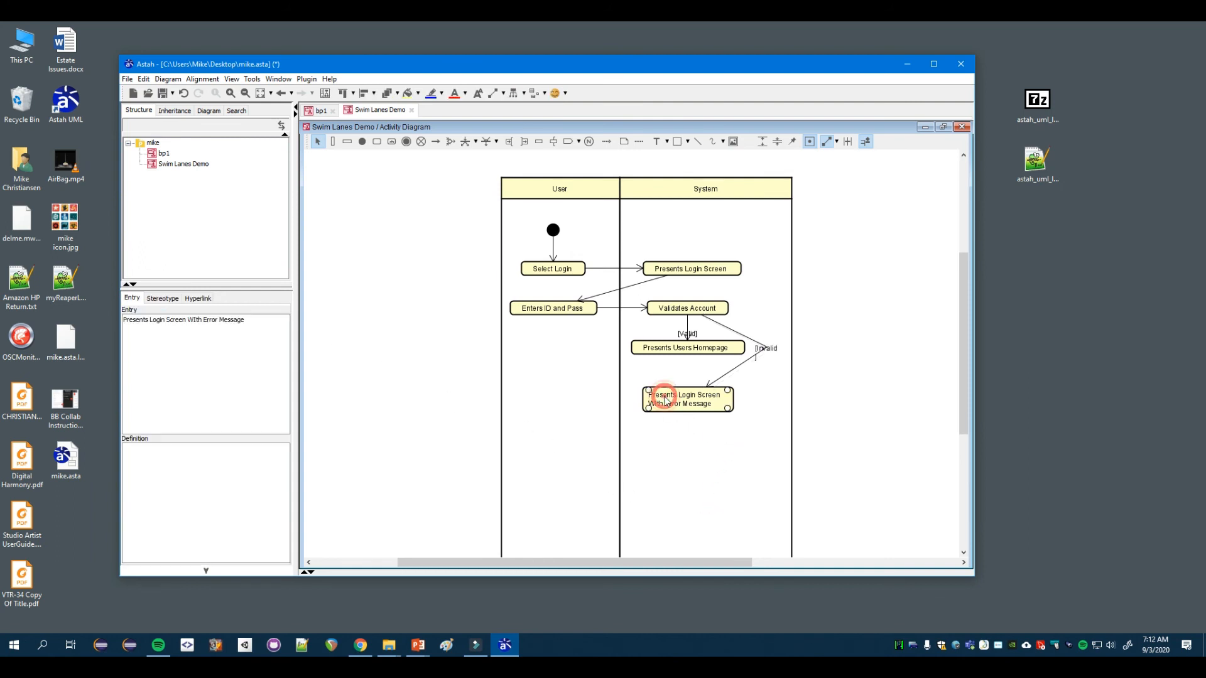
click(792, 401)
click(791, 377)
drag(799, 381, 798, 380)
click(778, 351)
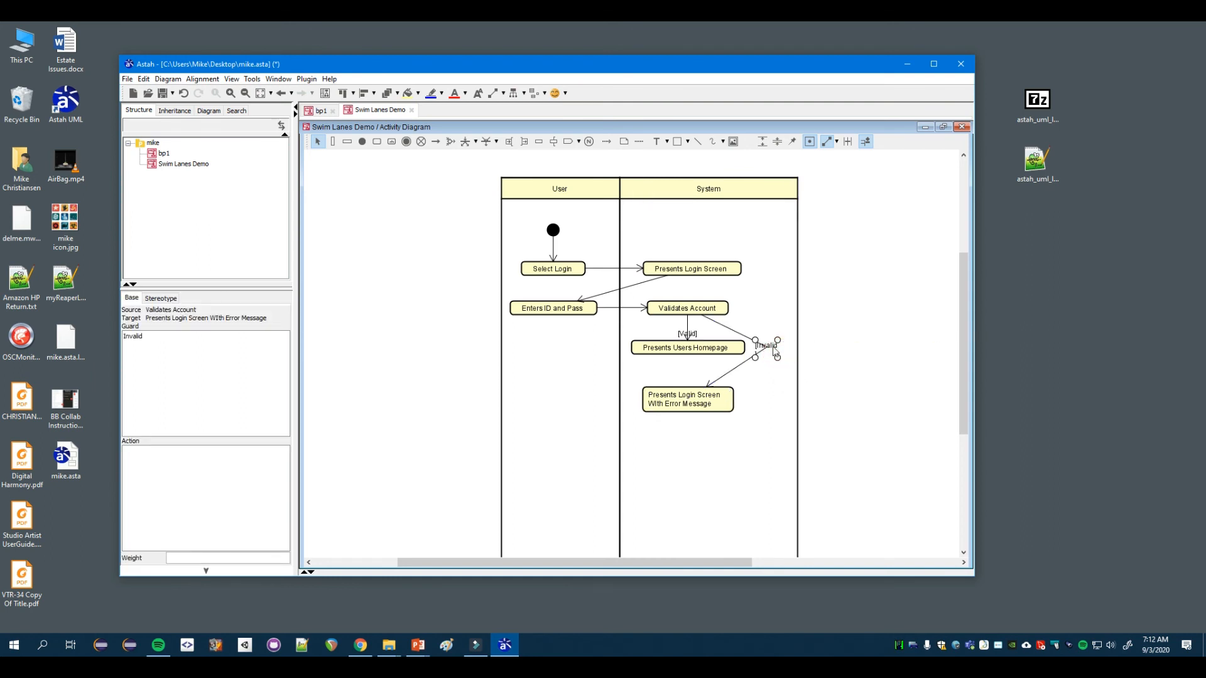
click(198, 354)
click(697, 512)
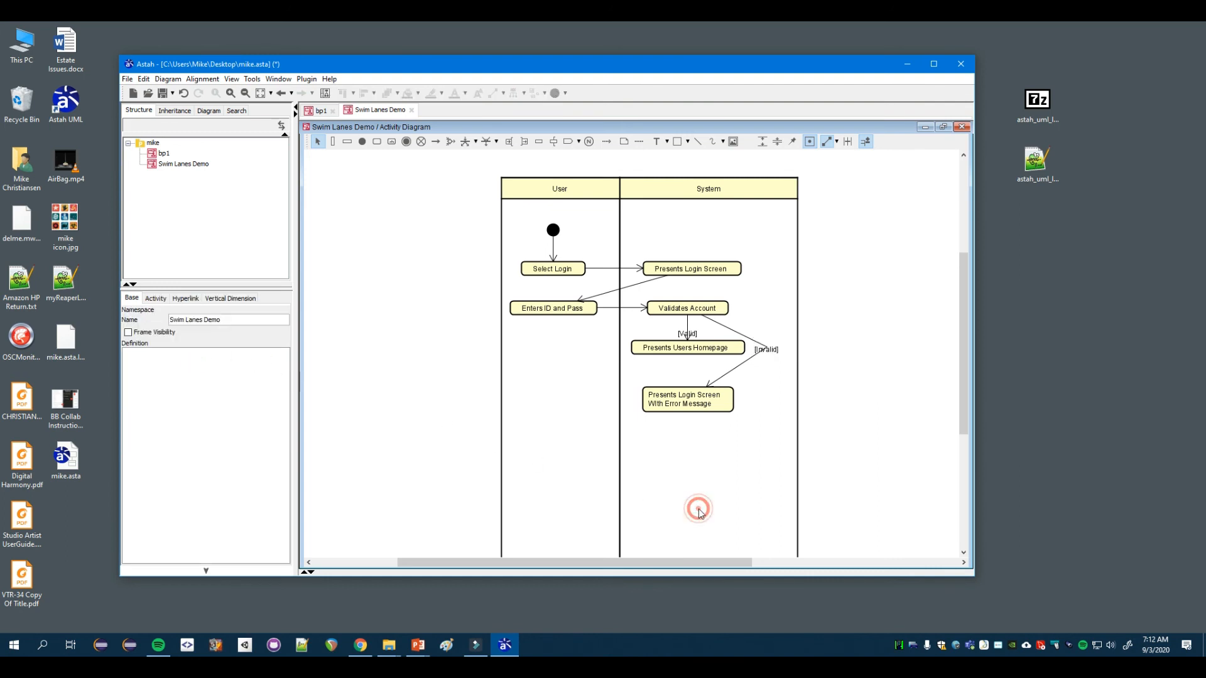
Move the Invalid and Valid guard labels clear of their flow lines, just below "Validates Account".
drag(776, 356, 766, 327)
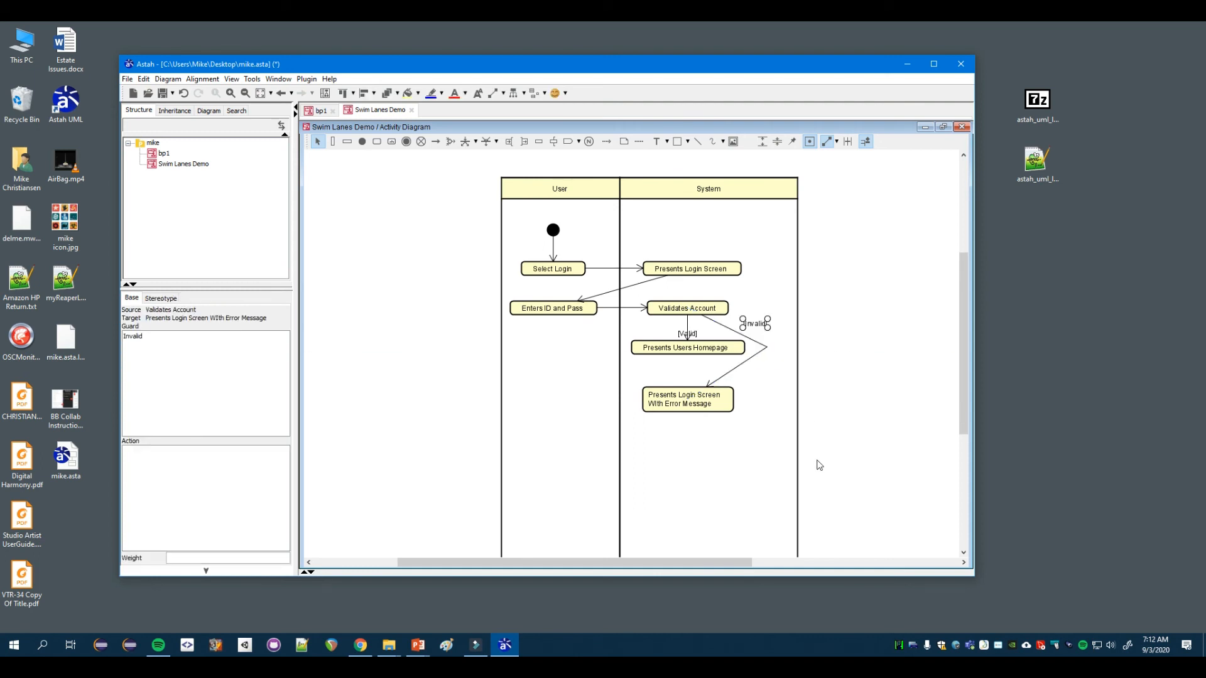
drag(696, 337, 680, 323)
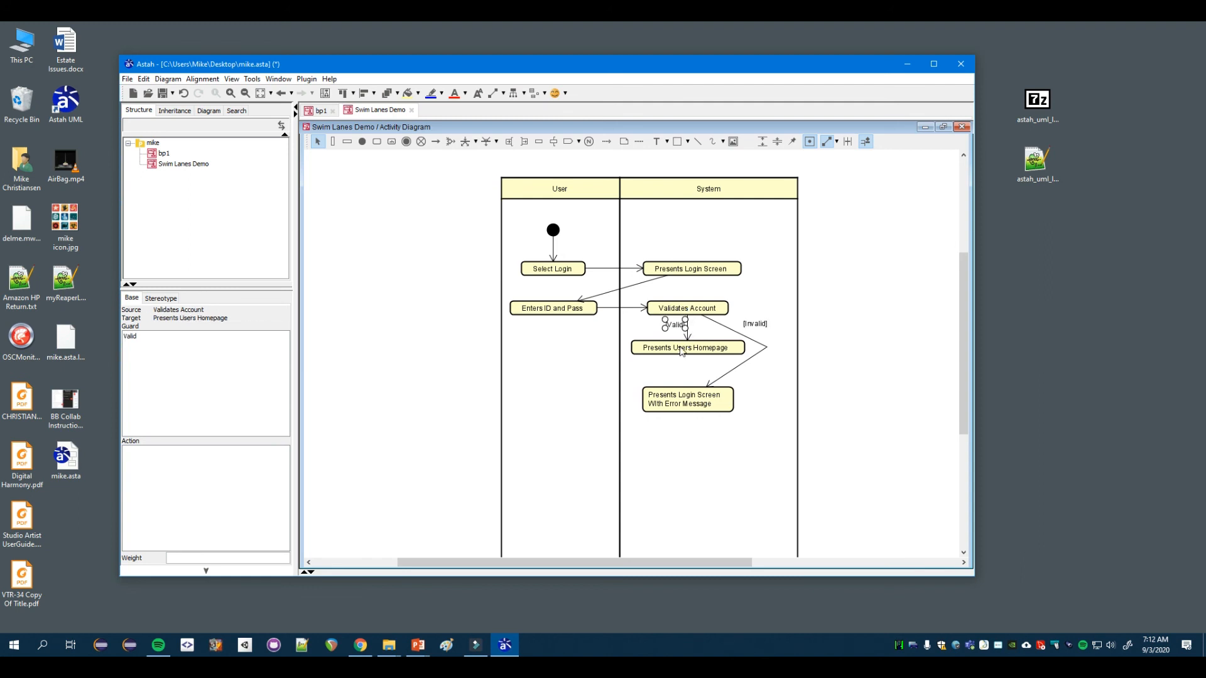
click(713, 499)
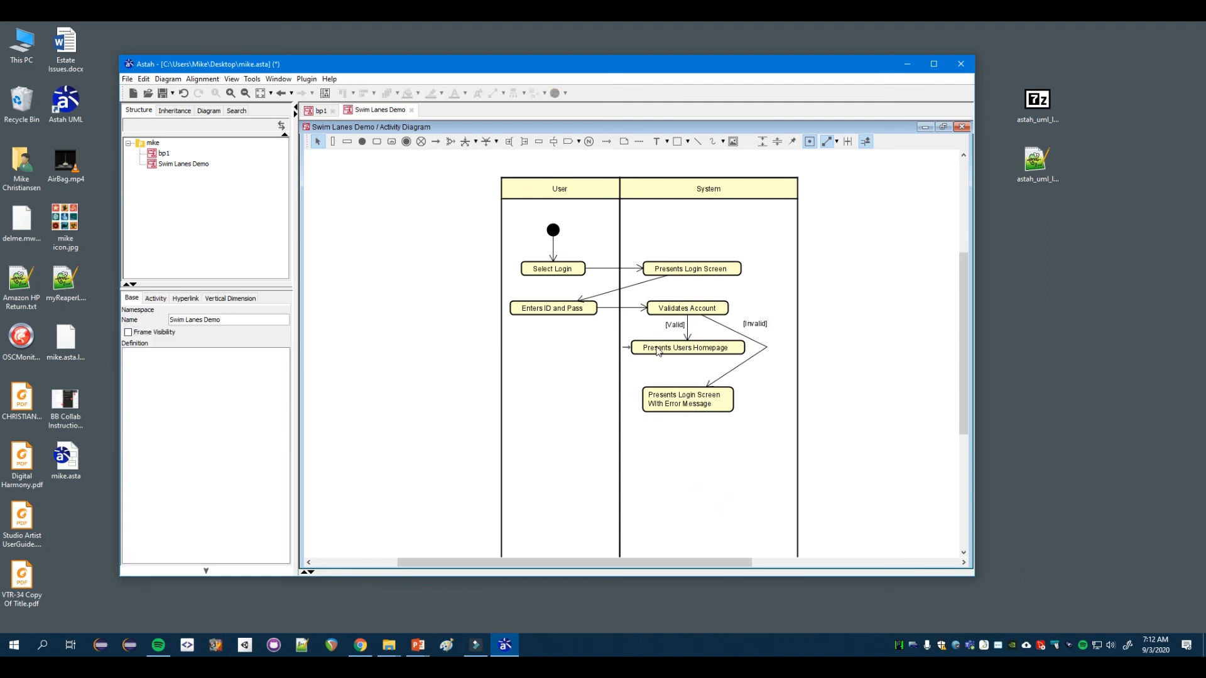
double_click(543, 360)
key(Return)
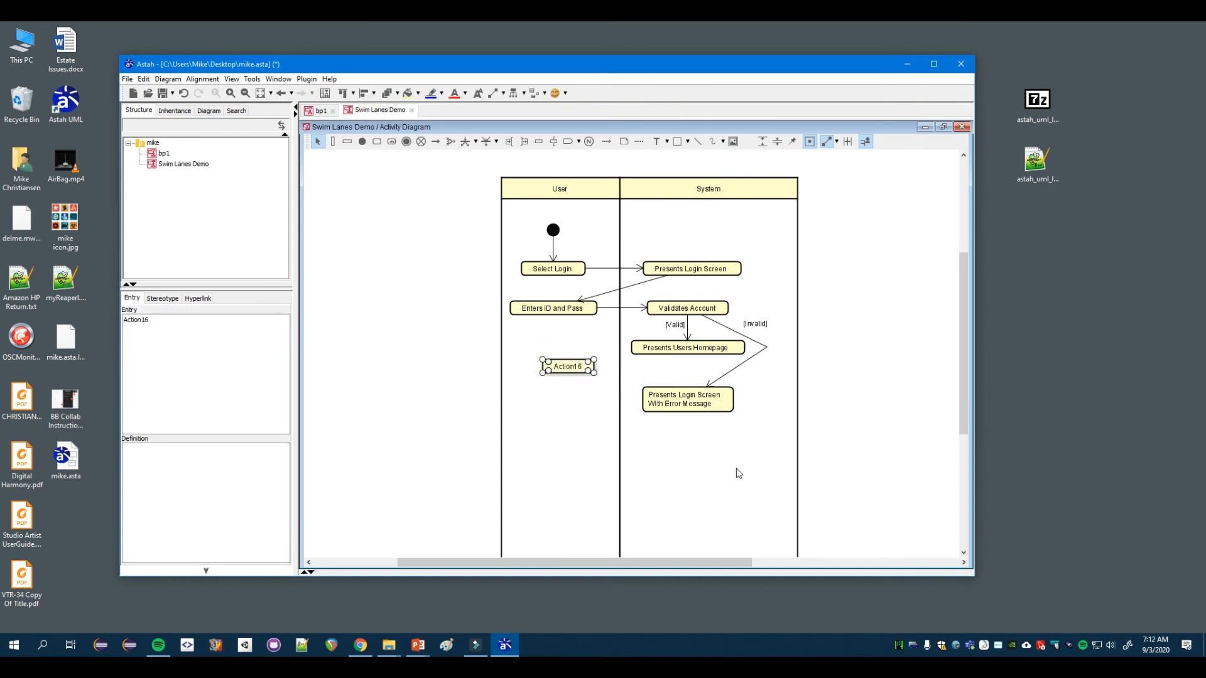
key(super)
text(film)
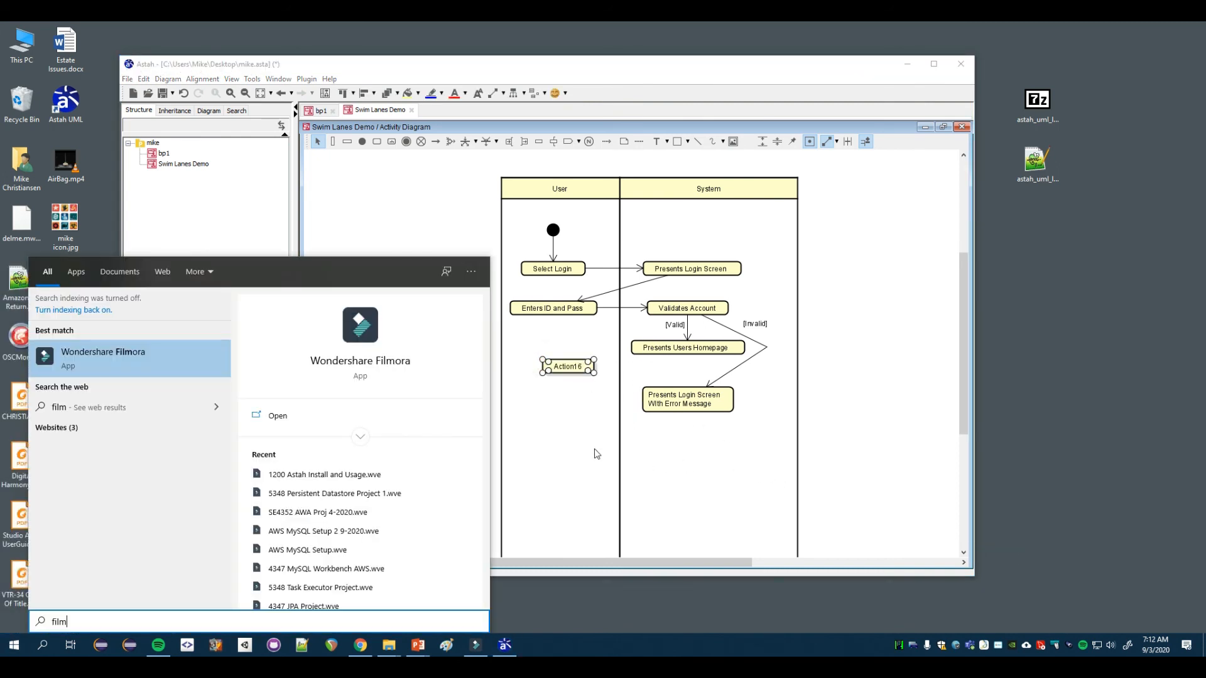
click(595, 449)
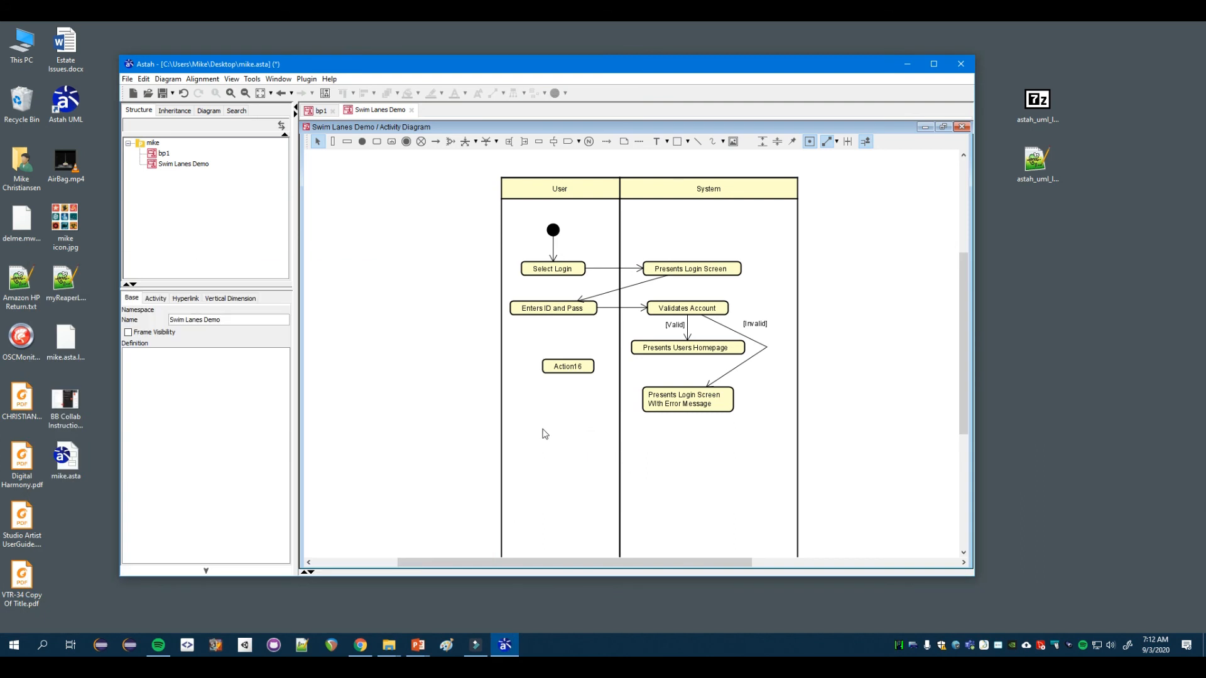
key(ctrl+z)
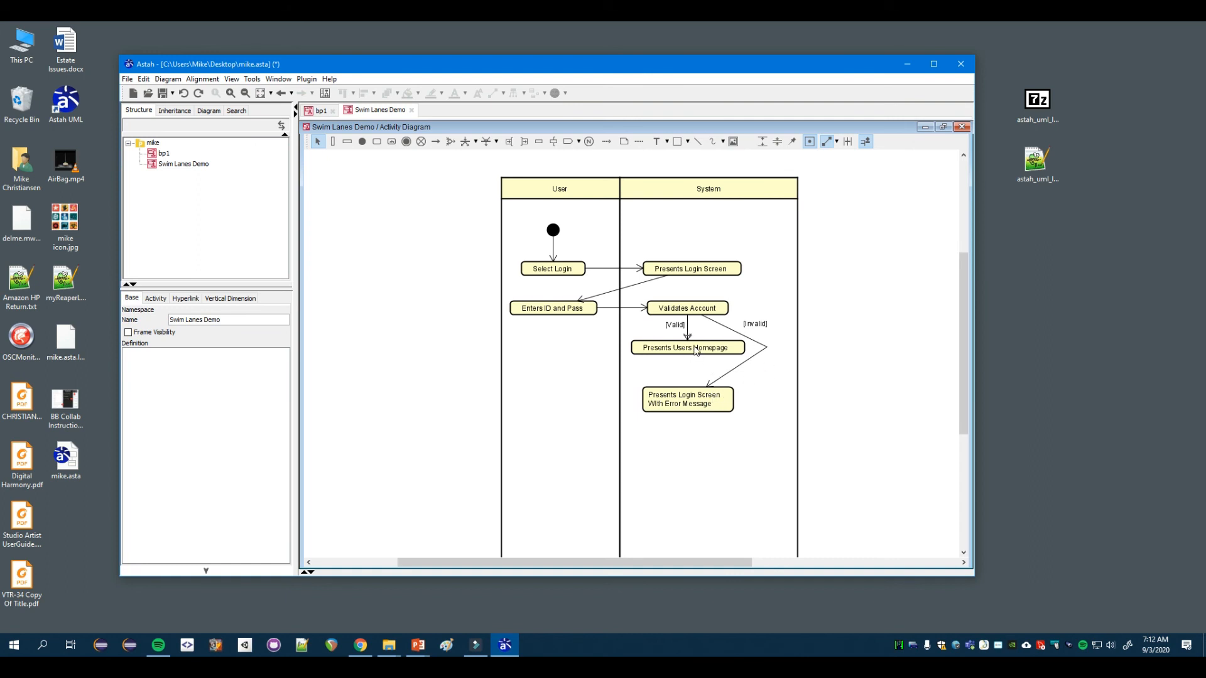
Swap the vertical order of the homepage and error message actions, straightening the Invalid flow and bending the Valid flow around the error message action.
drag(696, 351, 696, 454)
drag(705, 404, 703, 364)
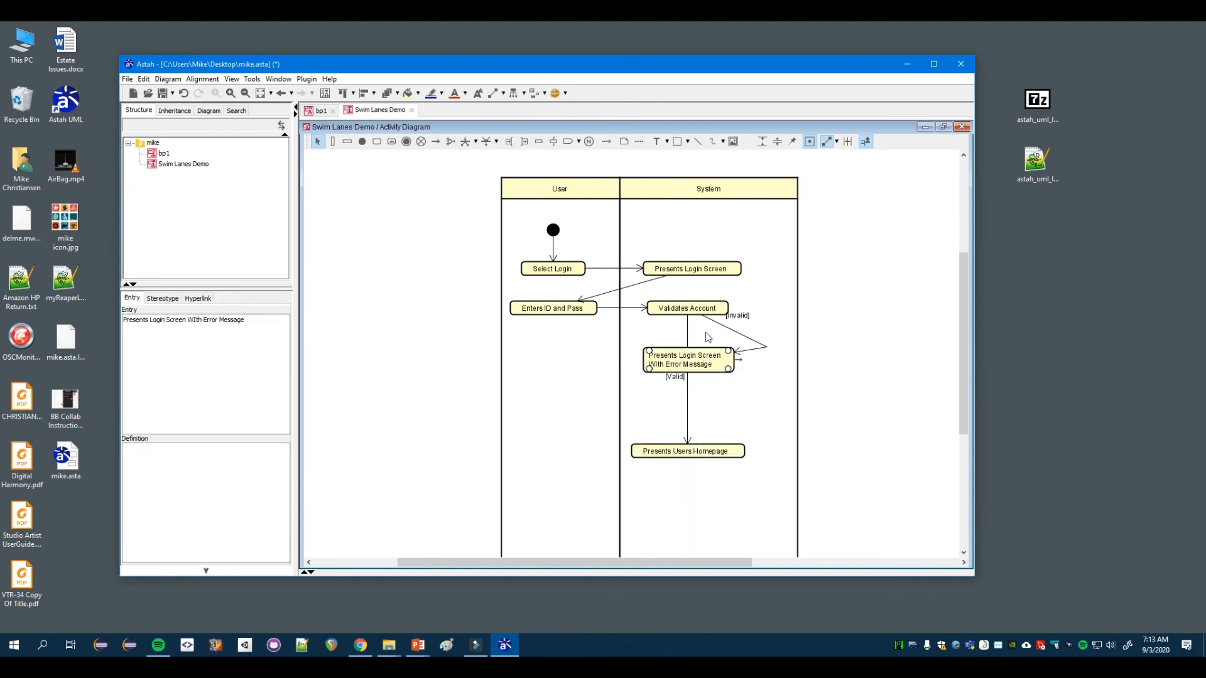
click(688, 398)
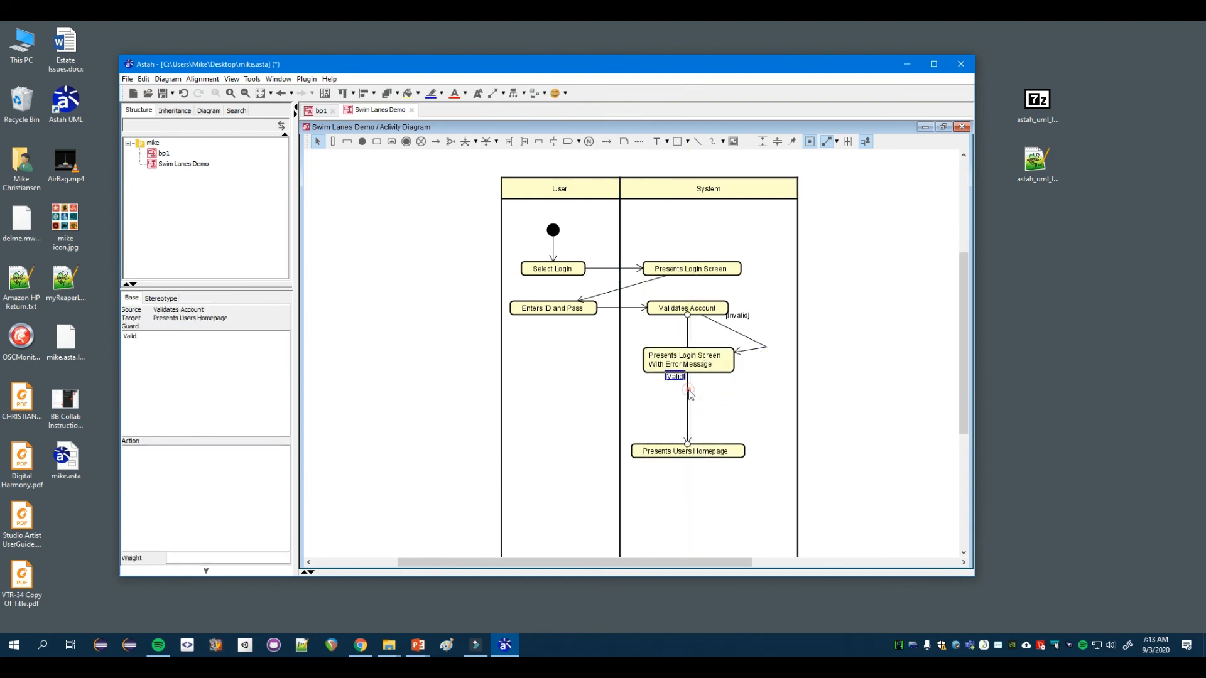
mouse_move(688, 390)
mouse_down()
mouse_move(764, 391)
mouse_move(766, 346)
mouse_move(677, 339)
mouse_move(708, 384)
mouse_up()
drag(676, 314, 670, 333)
Connect the error message action back to "Enters ID and Pass", and move "Presents Users Homepage" and the Valid label up.
drag(696, 384, 571, 314)
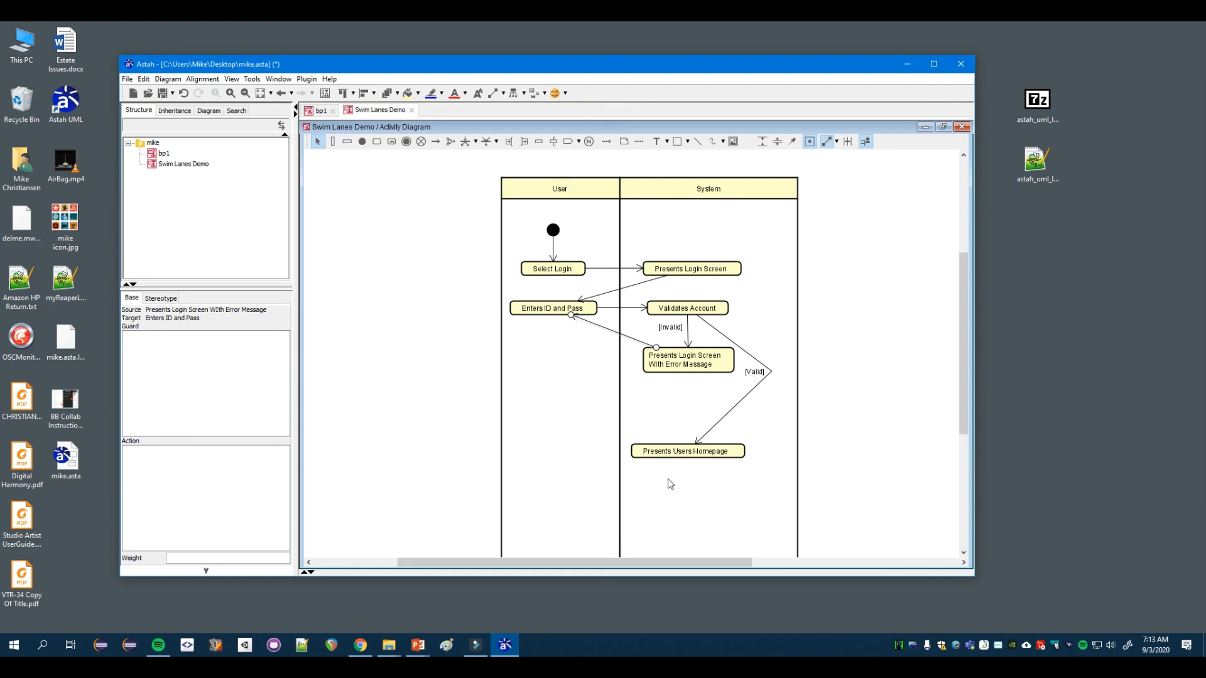
drag(720, 457, 724, 426)
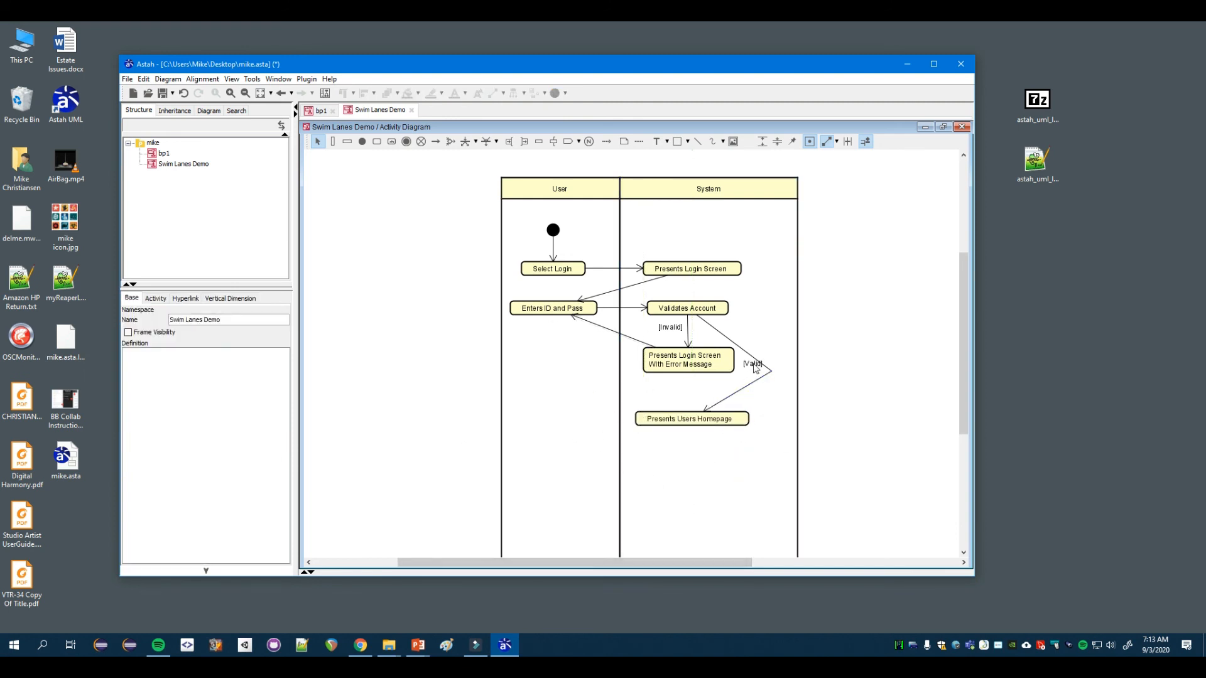
drag(754, 364, 758, 348)
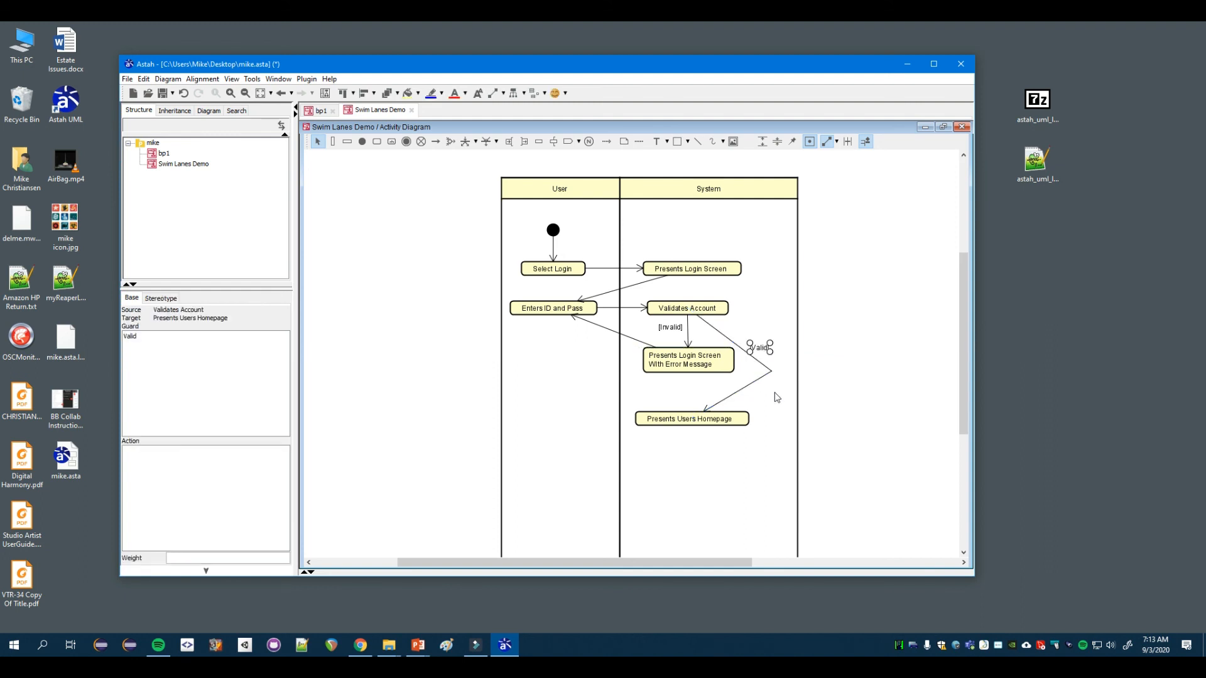
click(756, 400)
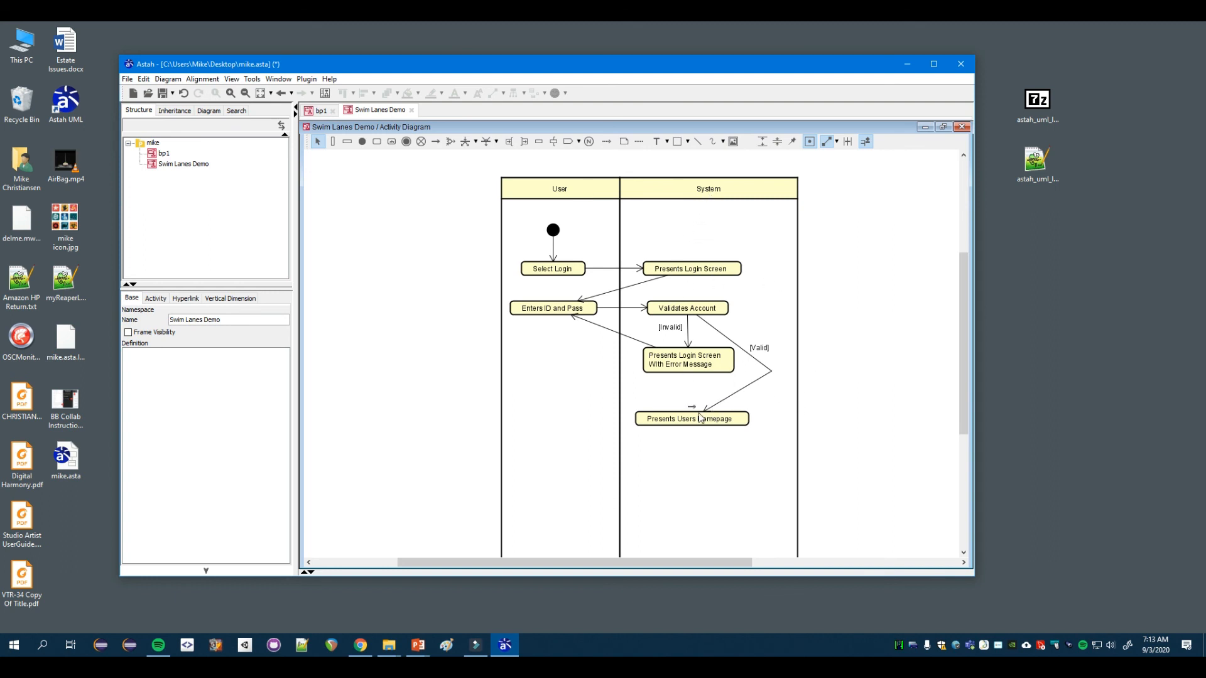
click(362, 142)
click(689, 469)
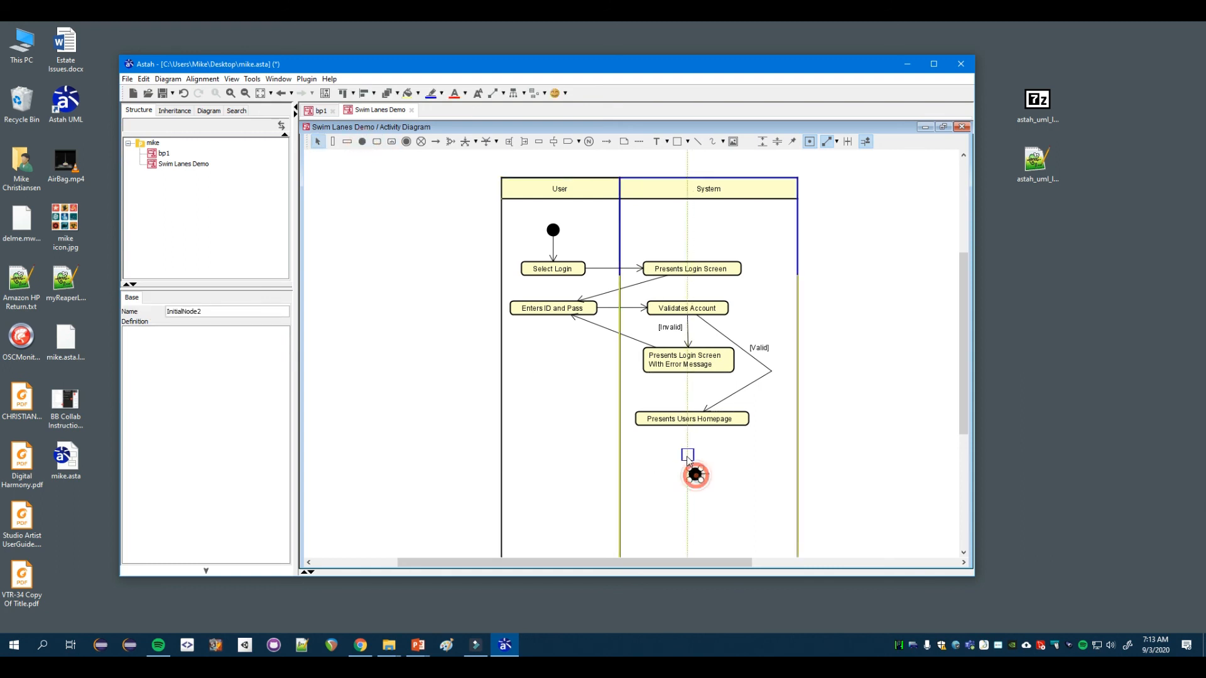
drag(691, 452, 692, 449)
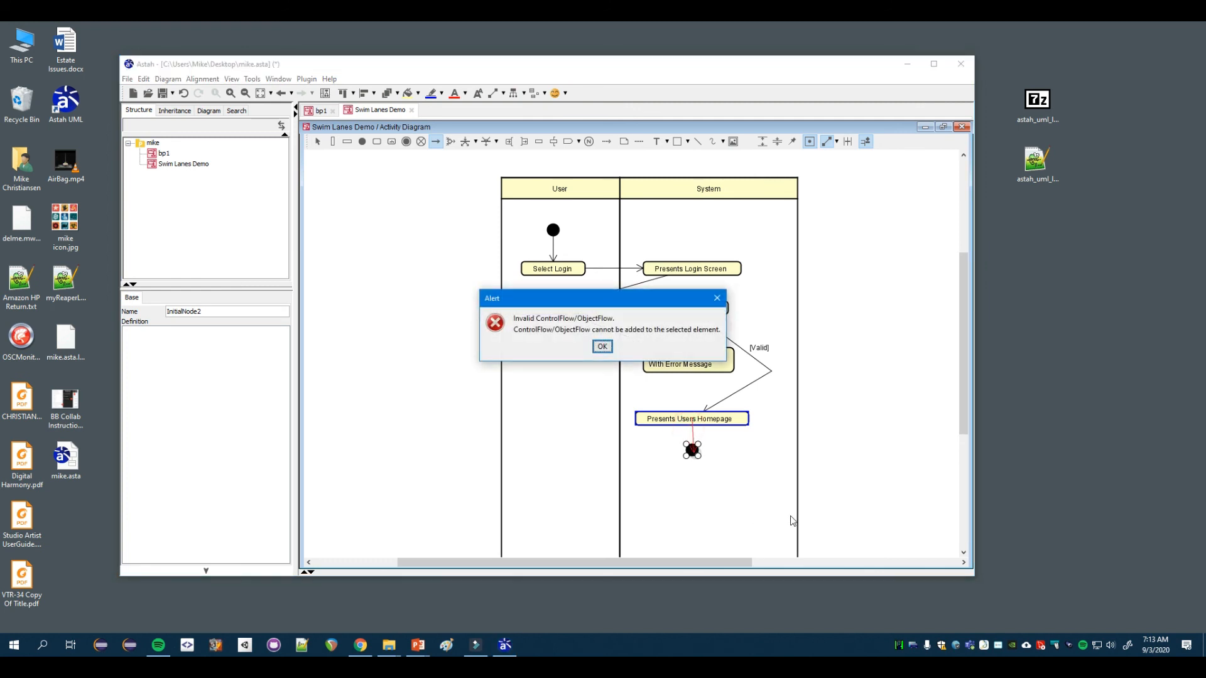
click(602, 346)
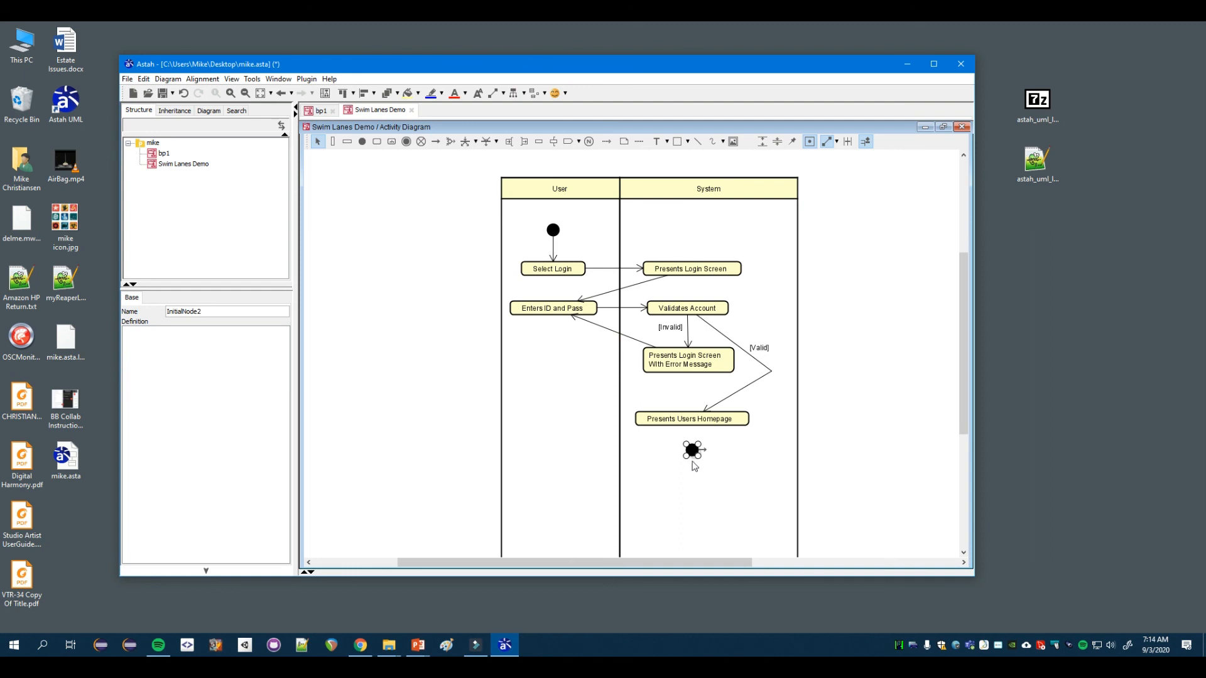
key(Delete)
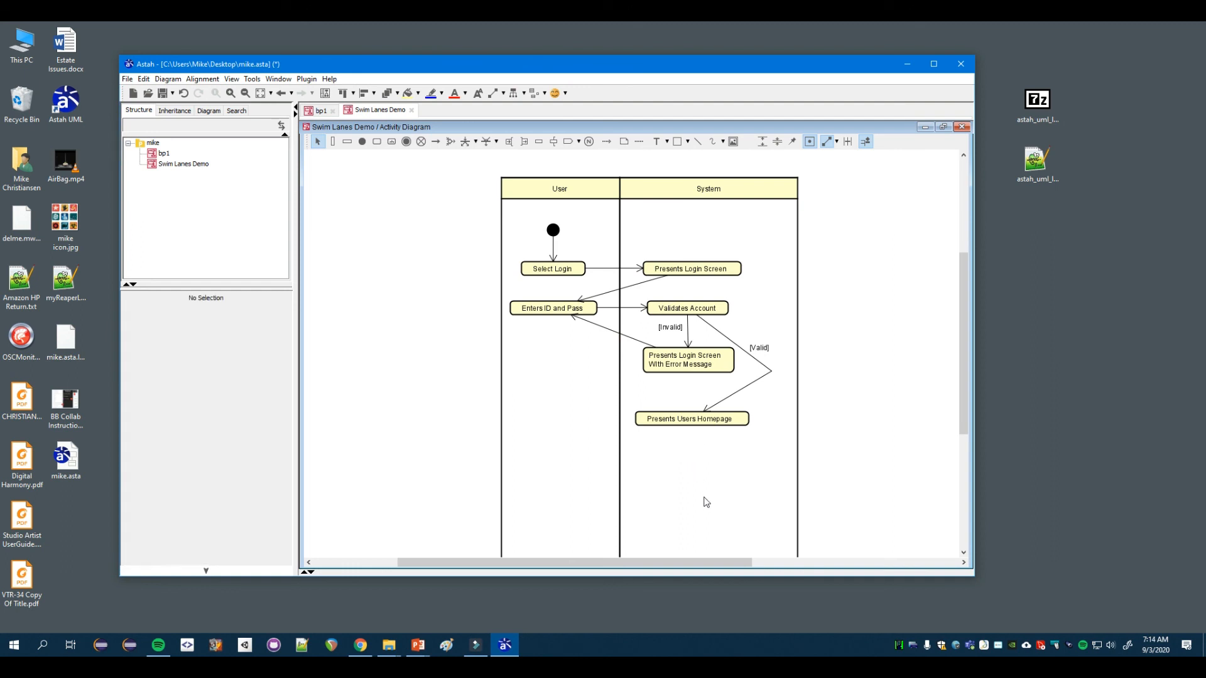
Add an activity final node just below "Presents Users Homepage" in the System lane and connect that action to it.
click(406, 142)
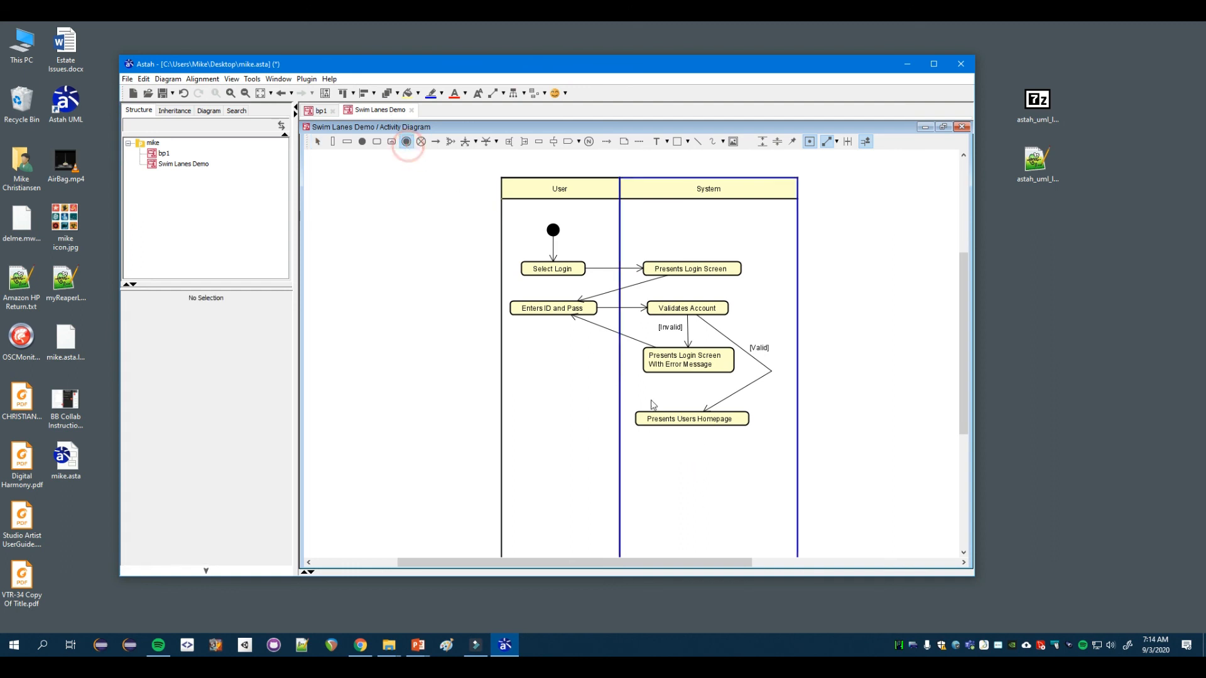
click(692, 467)
drag(693, 433, 693, 465)
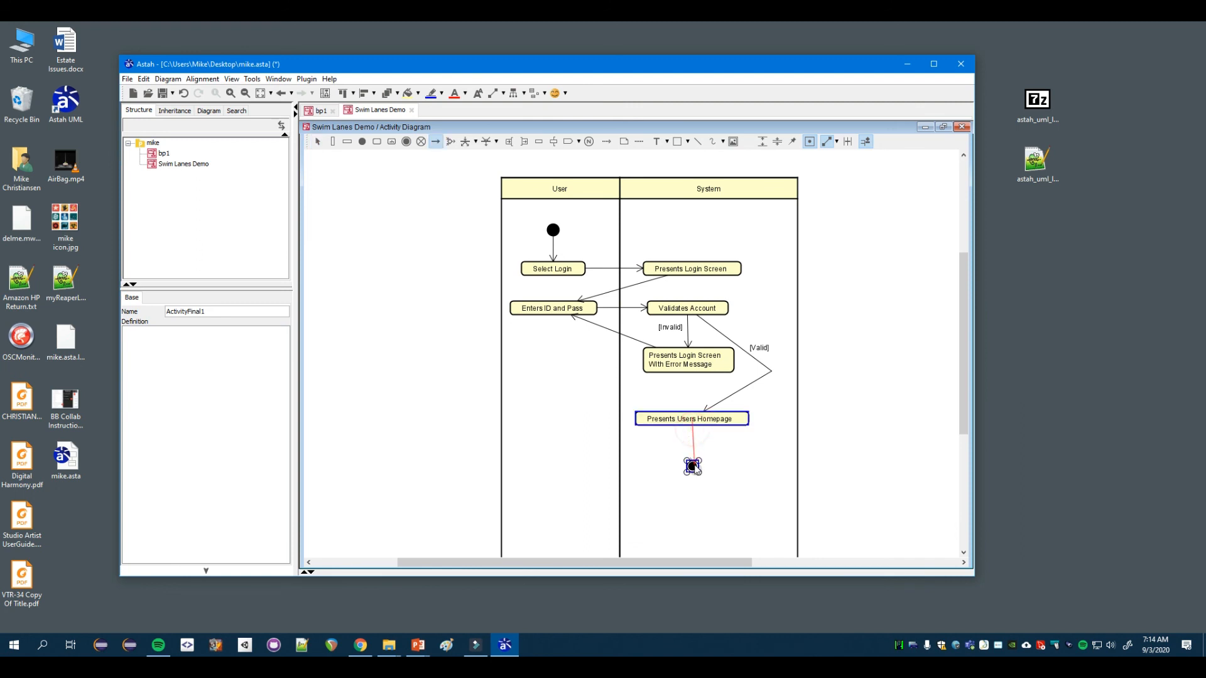
click(702, 493)
drag(692, 466, 694, 457)
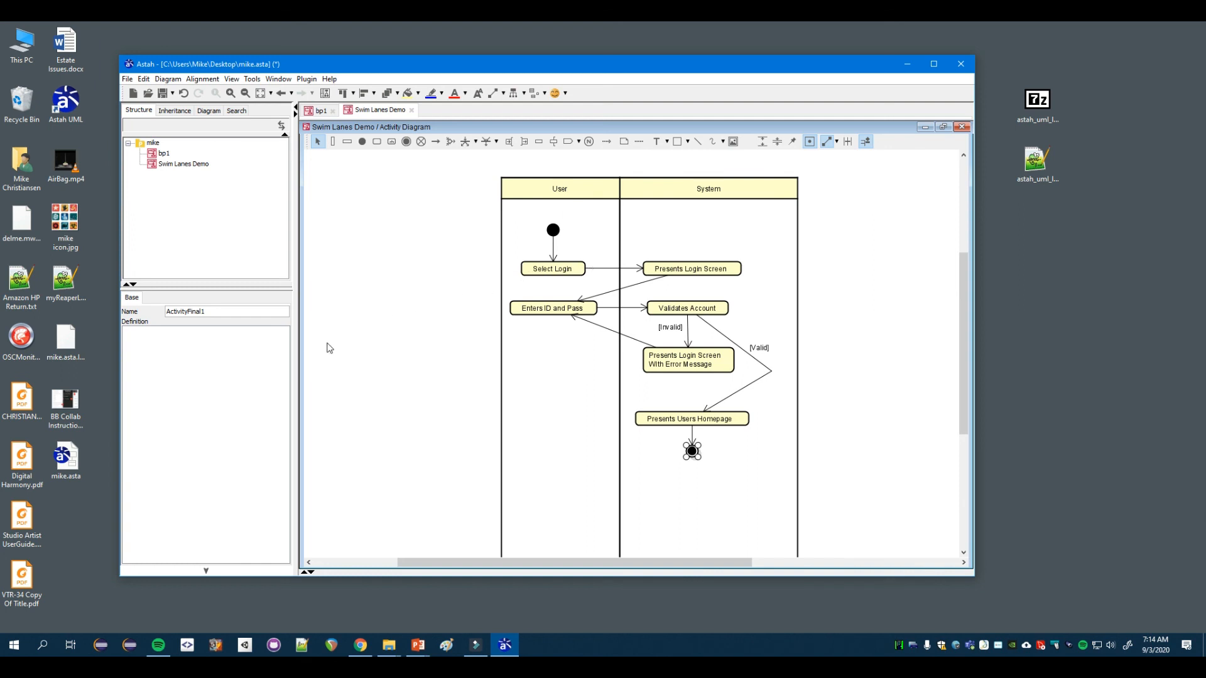
Set the Swim Lanes Demo diagram's definition to "User is assumed to be on the site home page".
click(377, 365)
click(191, 404)
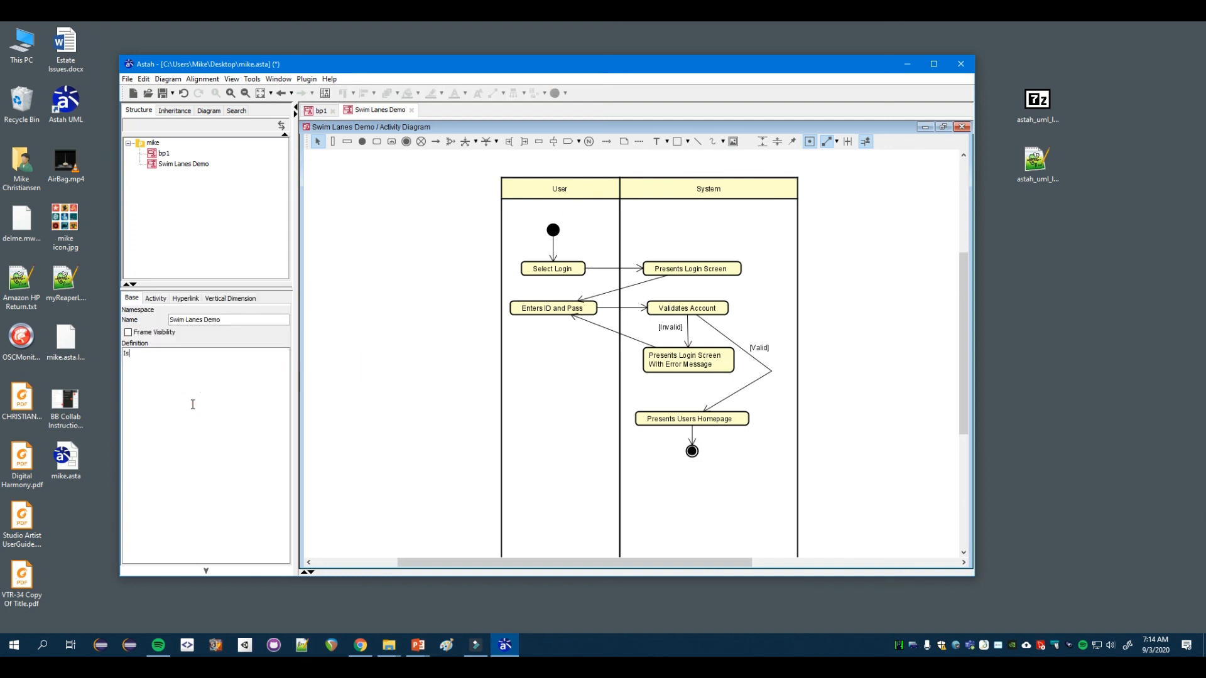
text(assumed to be on the site home page)
click(730, 498)
Review the Swim Lanes Demo diagram down to the ends of its lanes, and the full bp1 baking diagram.
scroll(860, 419, down, 3)
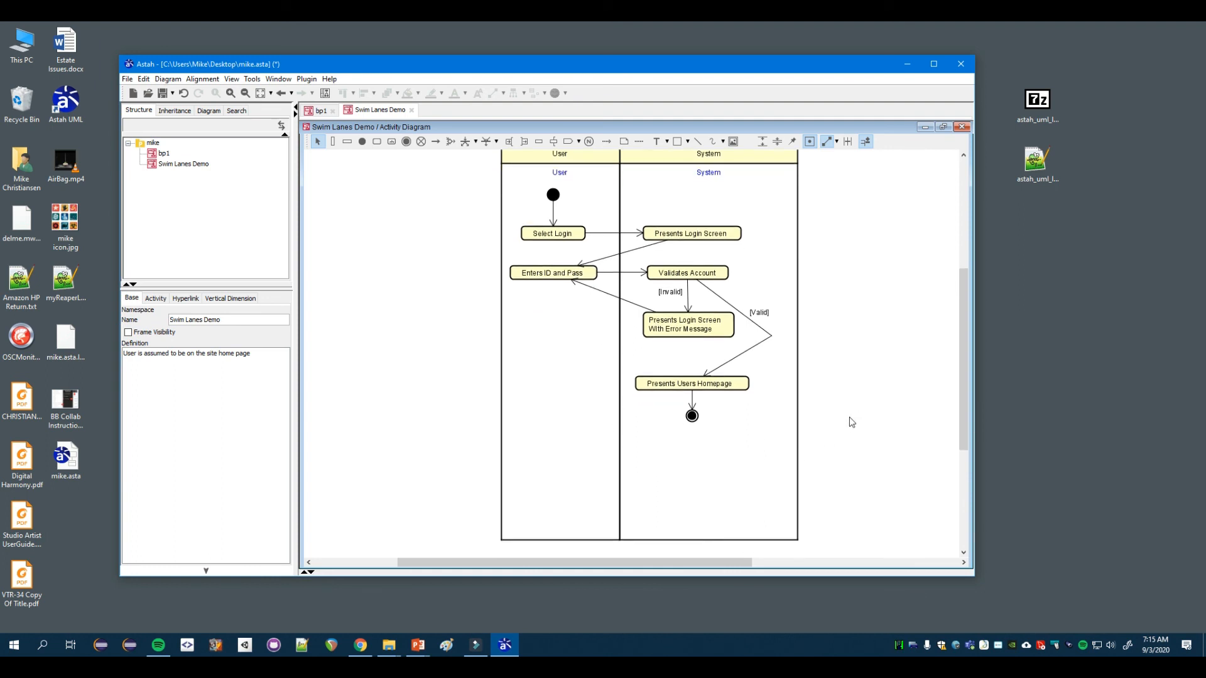
click(664, 541)
click(663, 540)
click(663, 540)
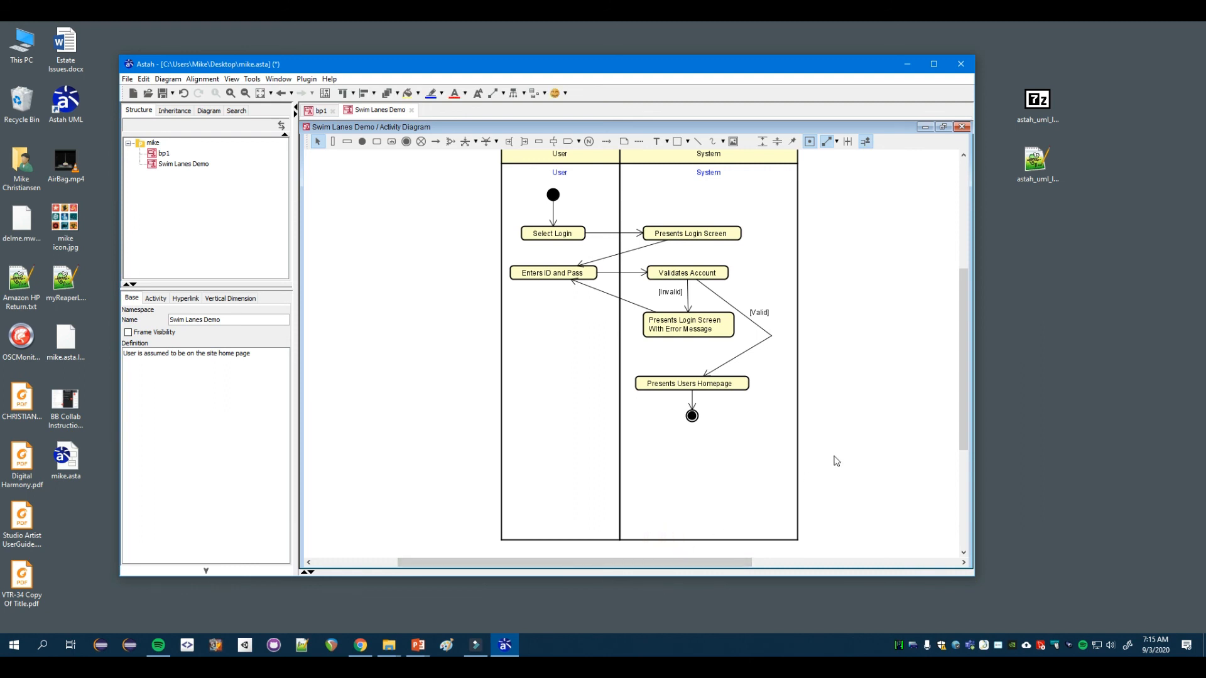
scroll(835, 462, up, 2)
click(317, 111)
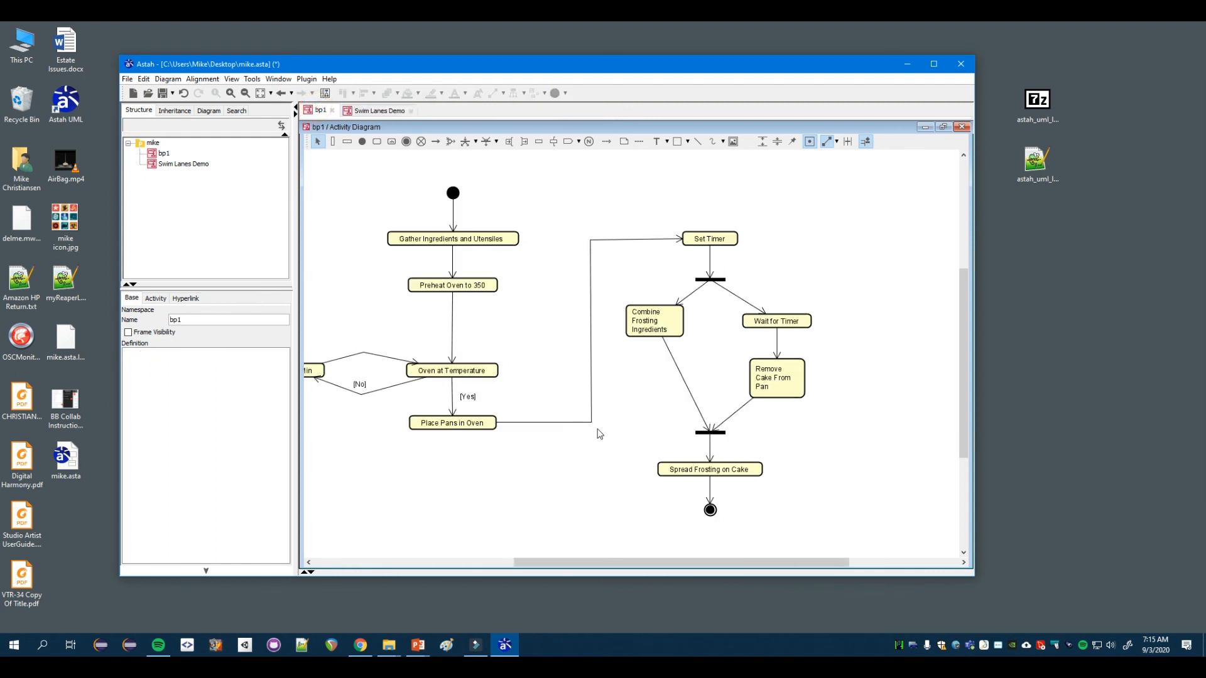
click(380, 112)
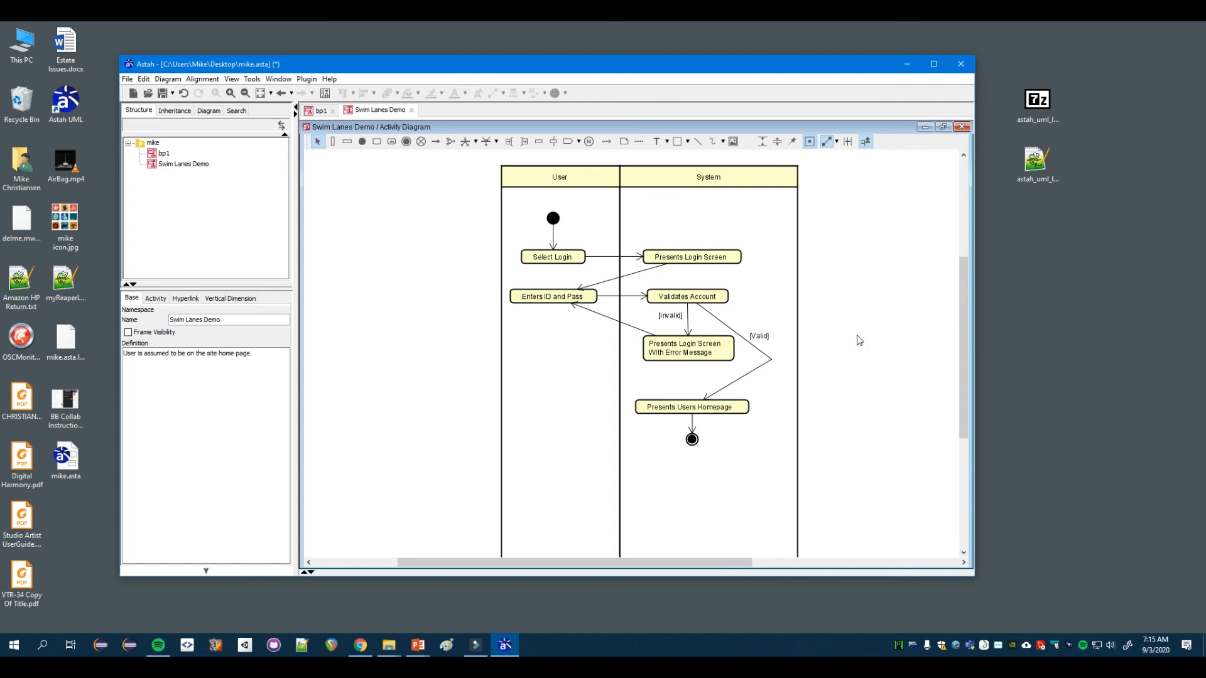
click(319, 111)
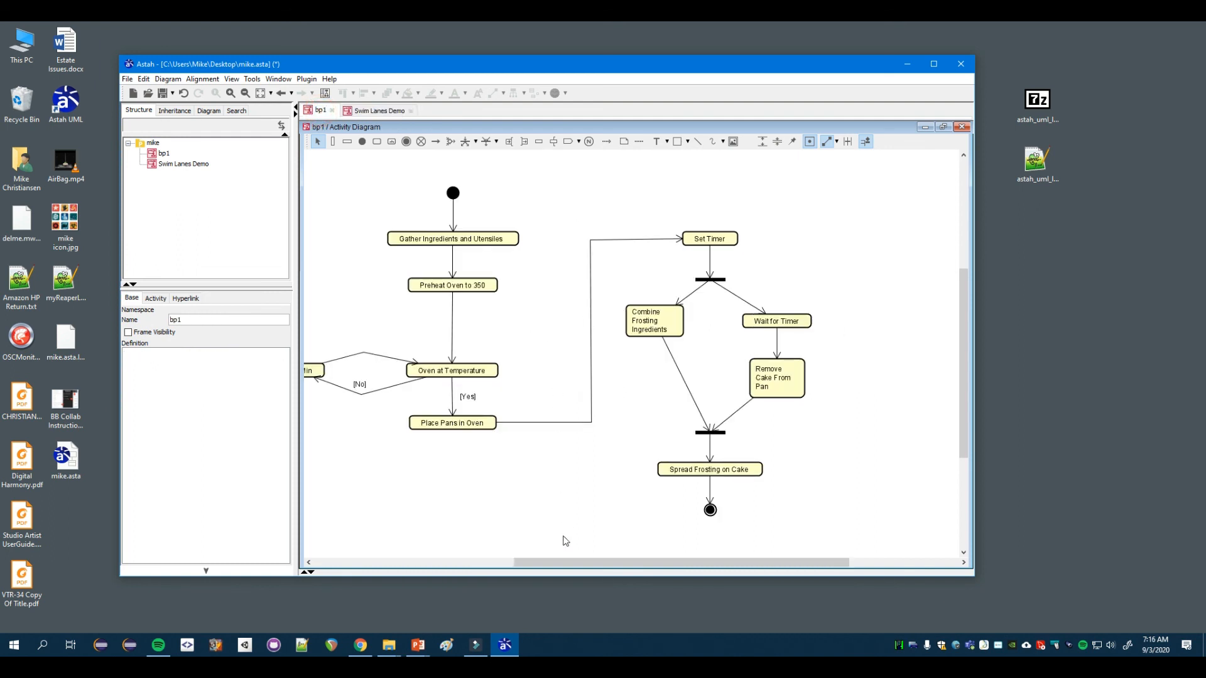
drag(562, 561, 523, 568)
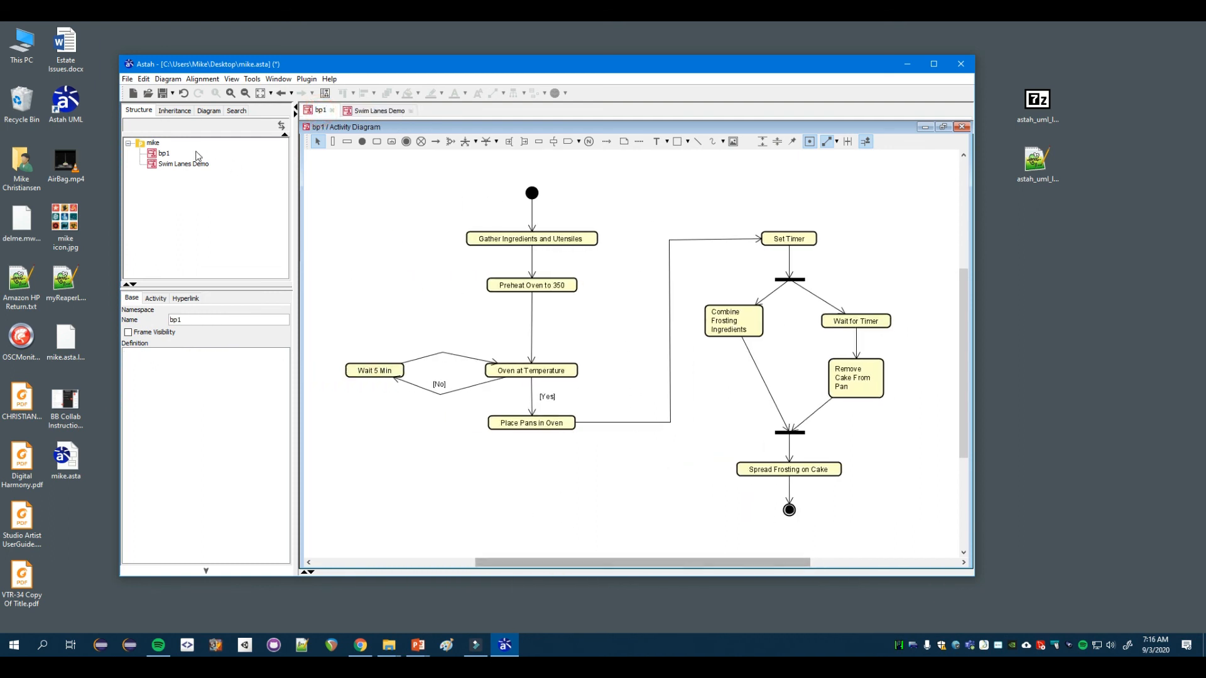
Save the project containing both activity diagrams and close the modelling program.
click(163, 93)
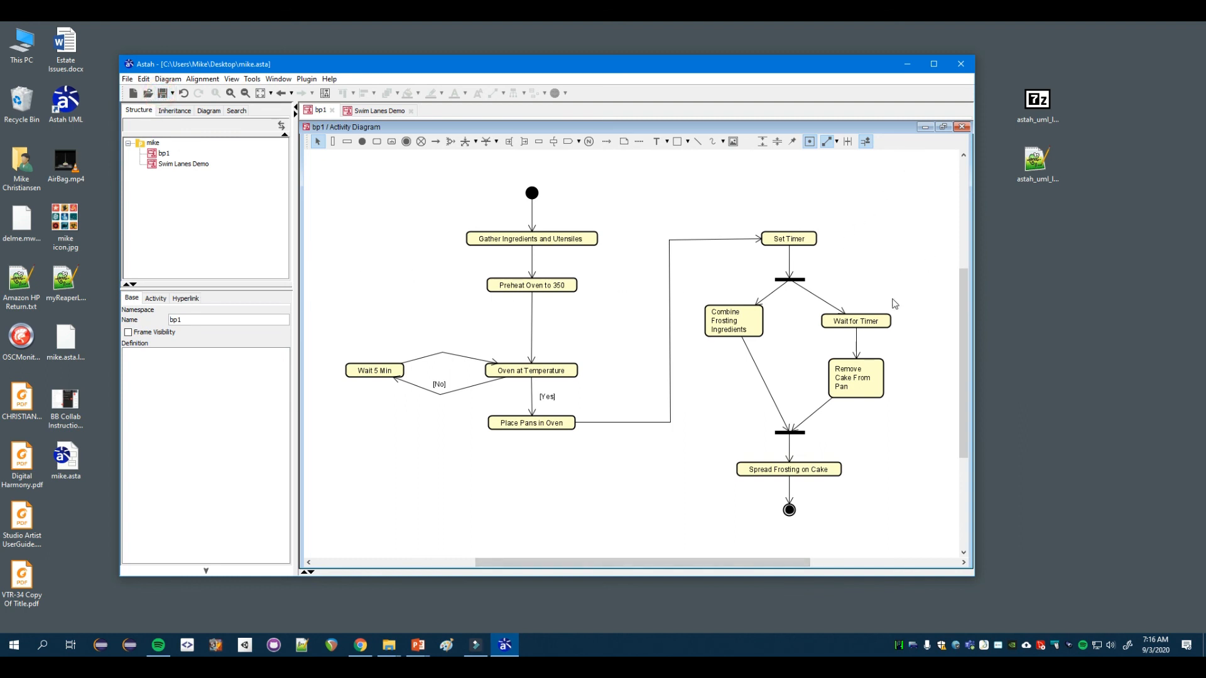
click(960, 64)
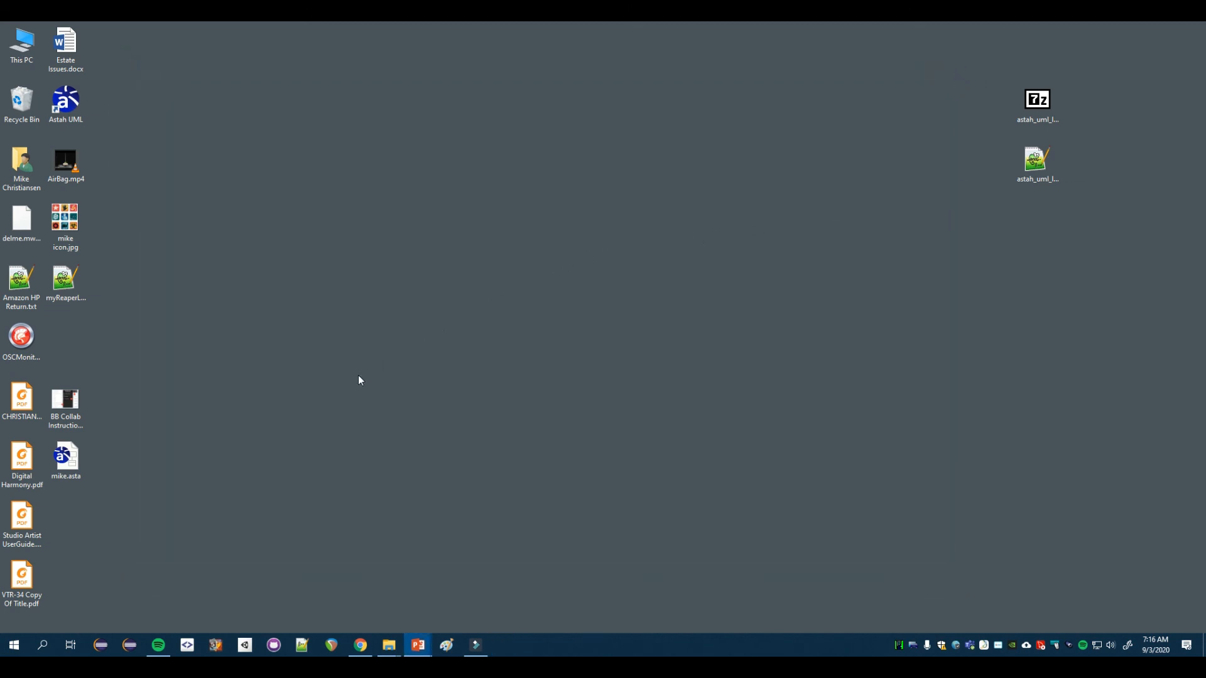
Move the saved .asta project file to the open middle of the desktop and rename it as the author's full name followed by "Team2 001".
drag(72, 458, 503, 277)
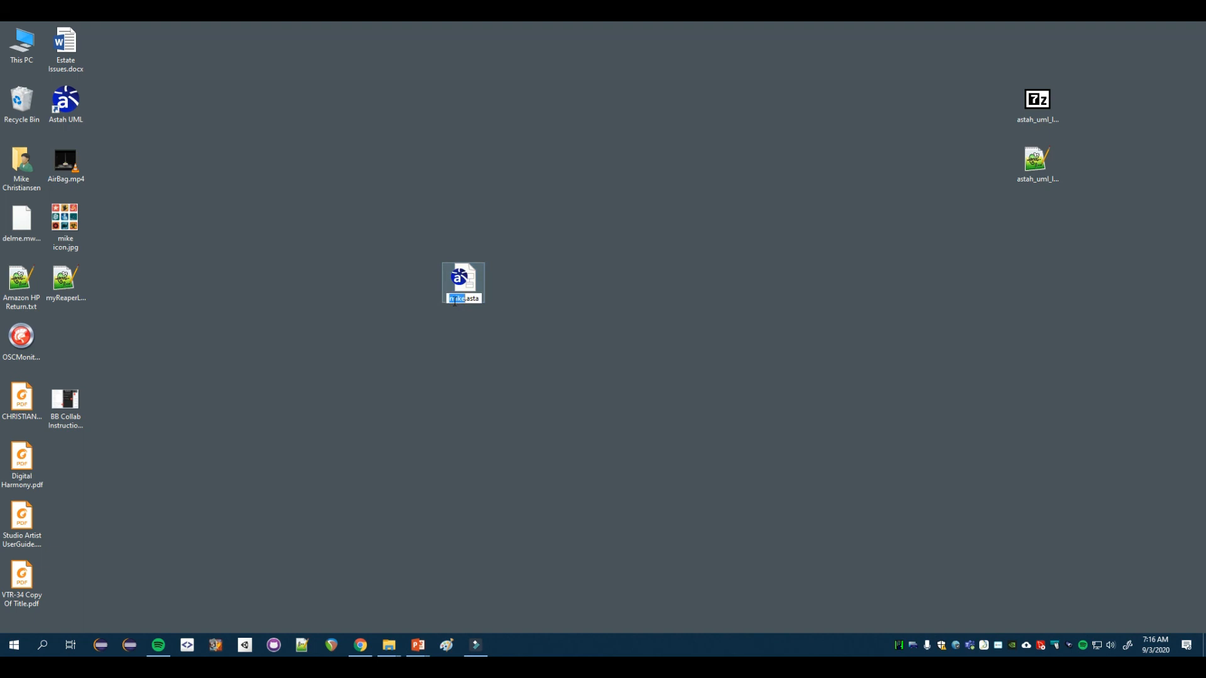
key(BackSpace)
text(Mike Christiansen)
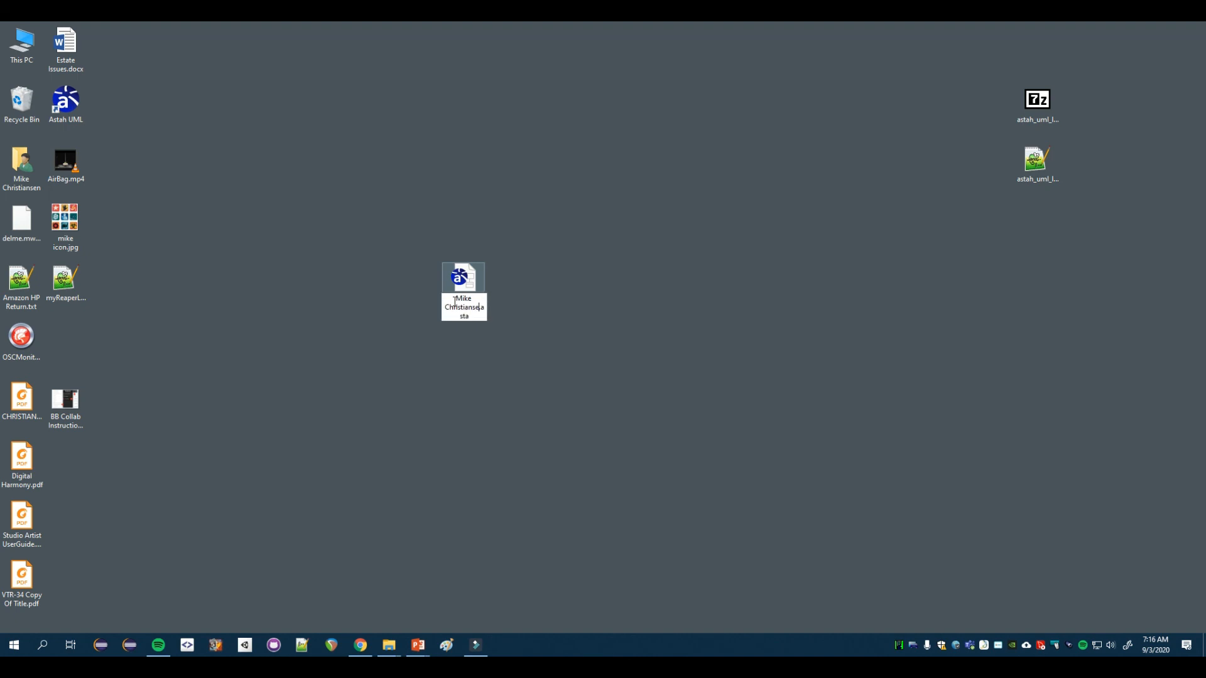
text( Team2)
text(001)
click(507, 376)
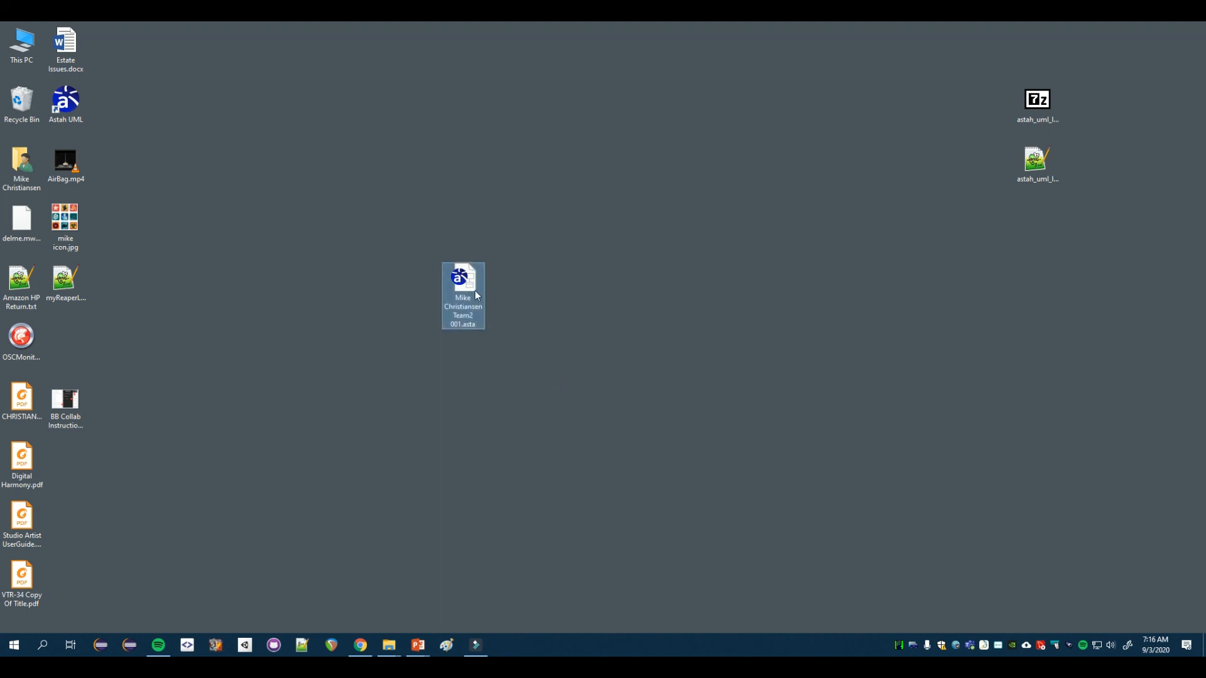
drag(478, 297, 567, 297)
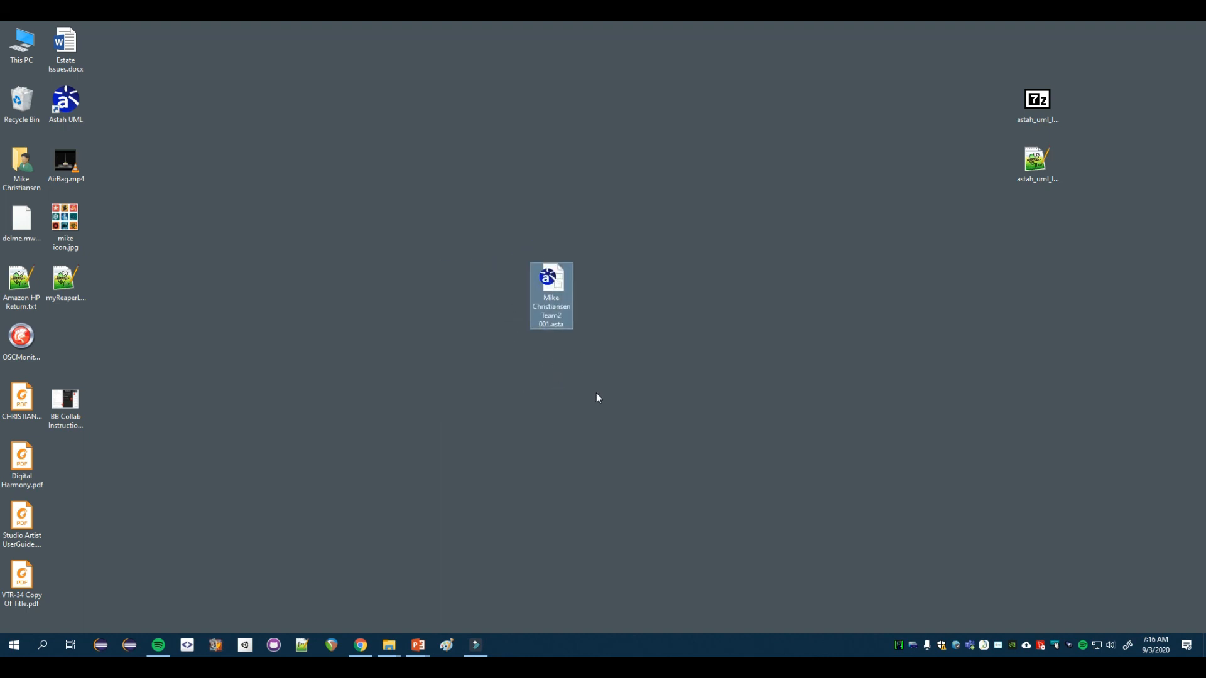